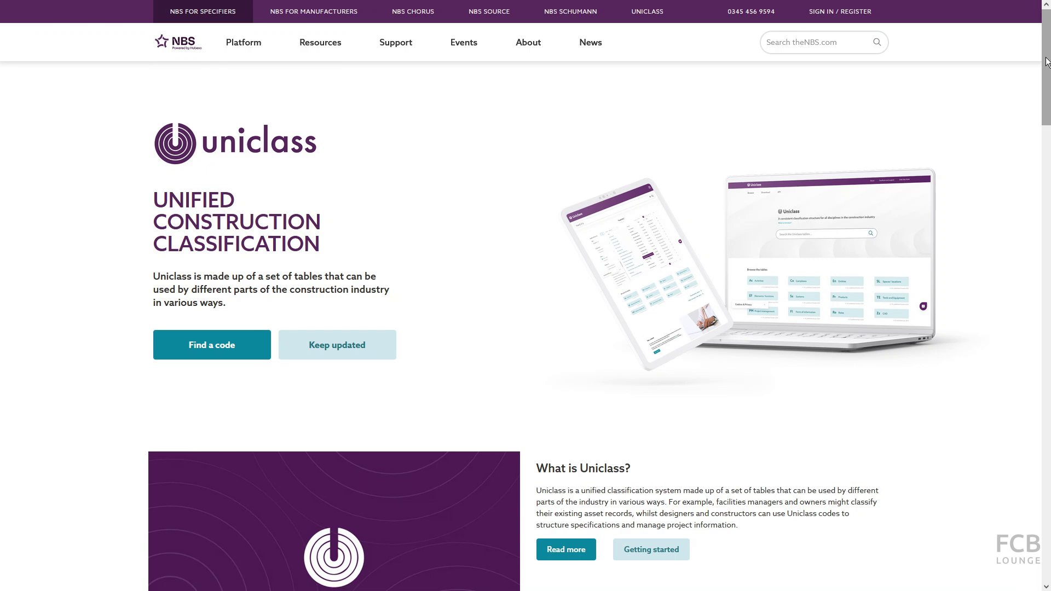
drag(1046, 62, 1048, 79)
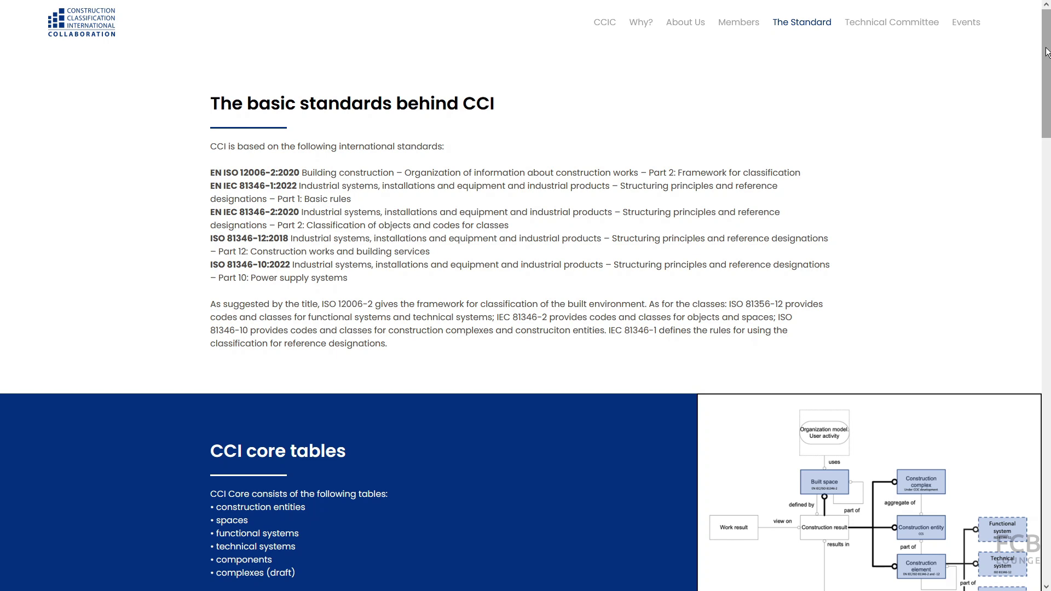
drag(1047, 52, 1043, 103)
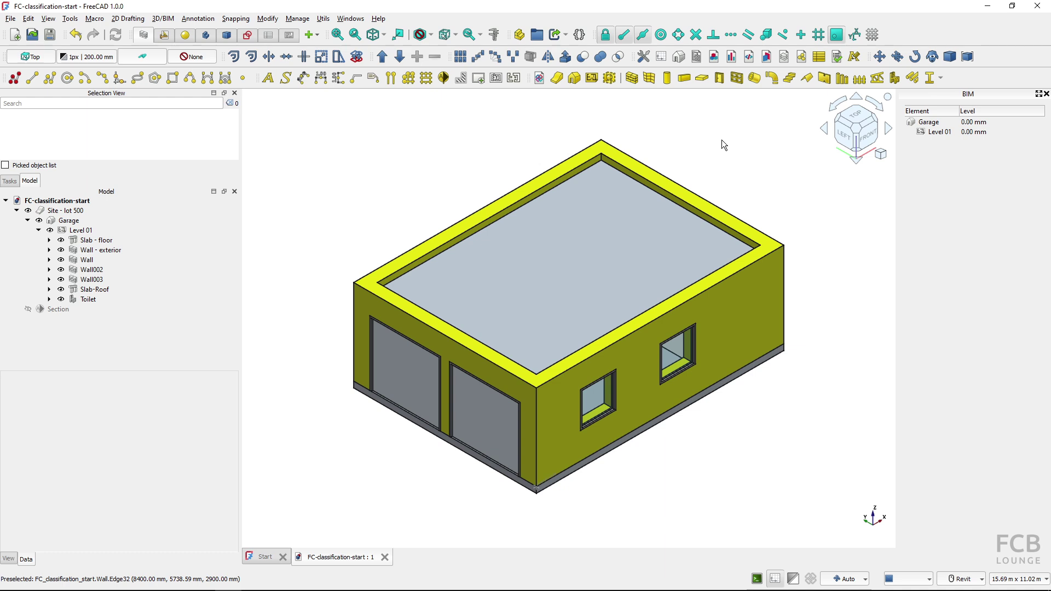
Open the Classification manager for the garage model in FreeCAD
click(767, 56)
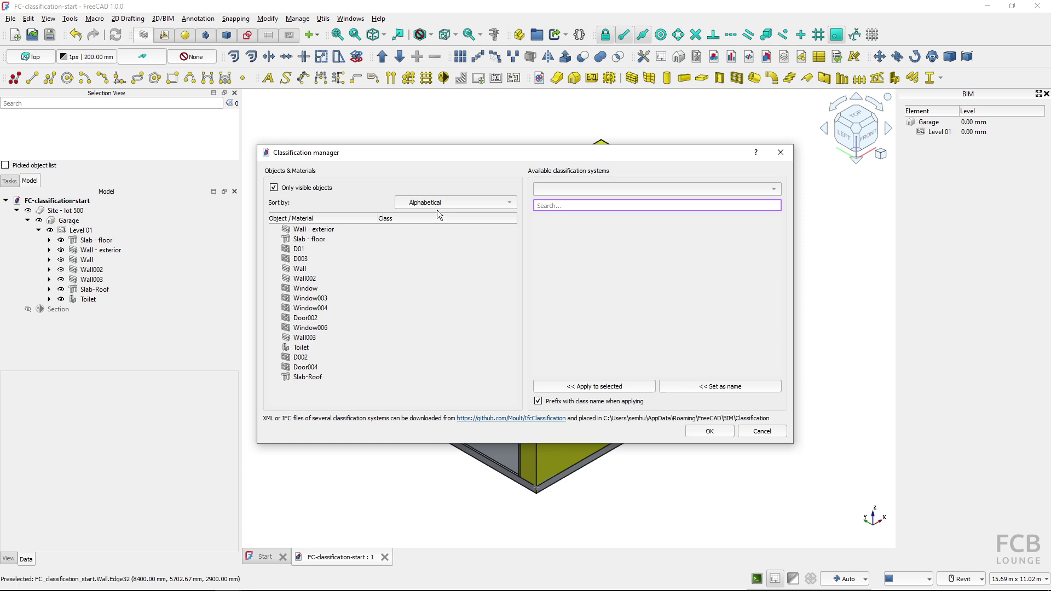
click(276, 310)
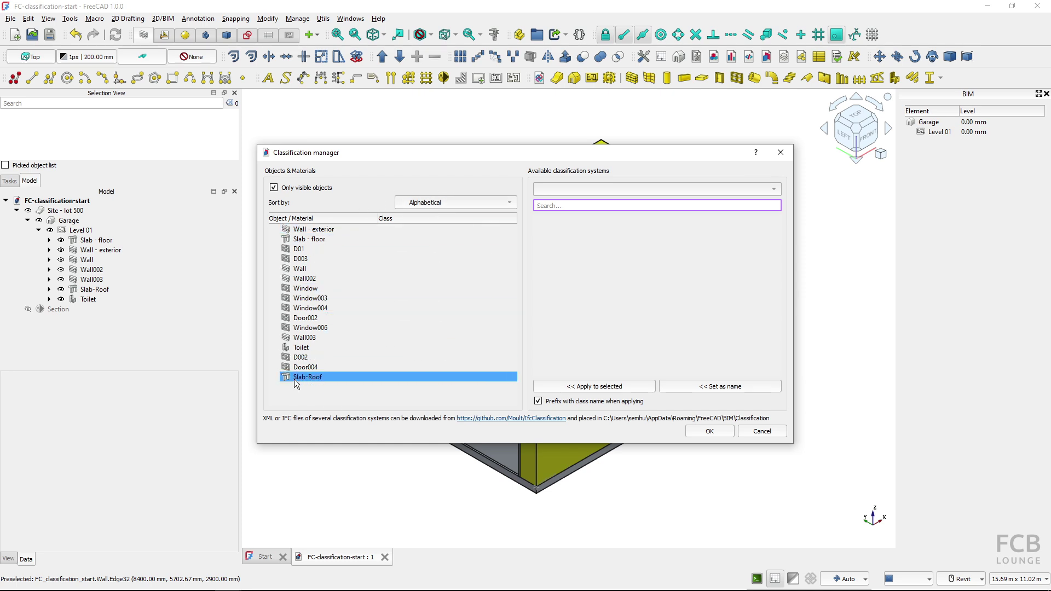
click(504, 299)
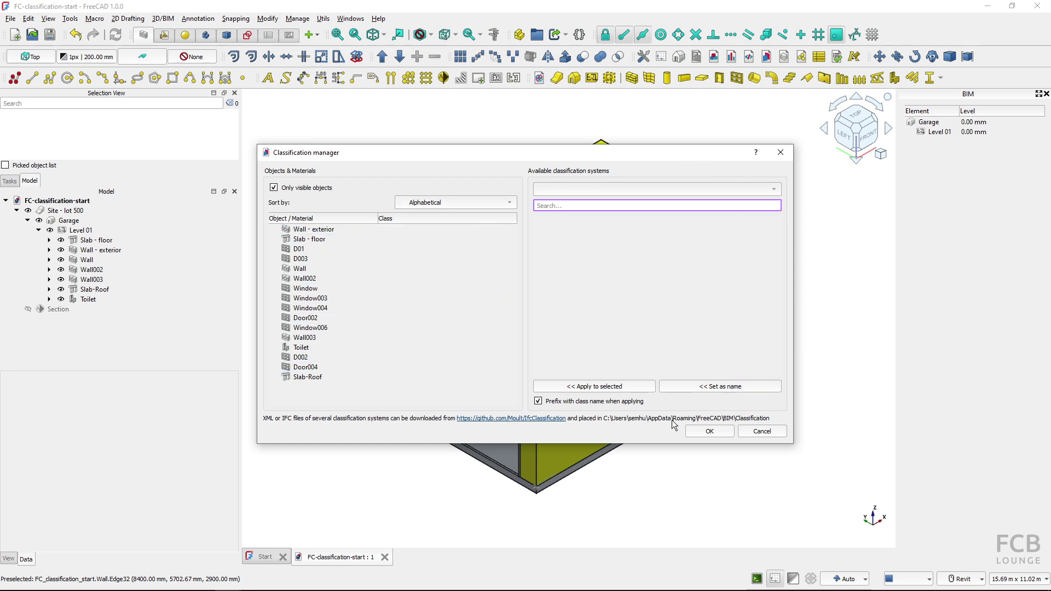
click(490, 268)
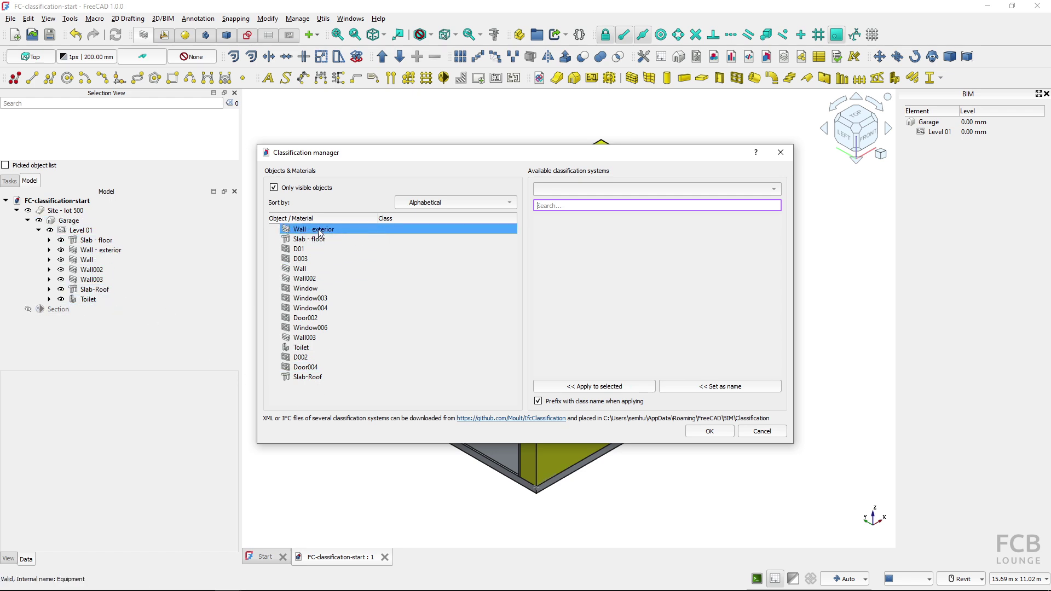
Sort the Classification manager's object list by IFC type
click(461, 204)
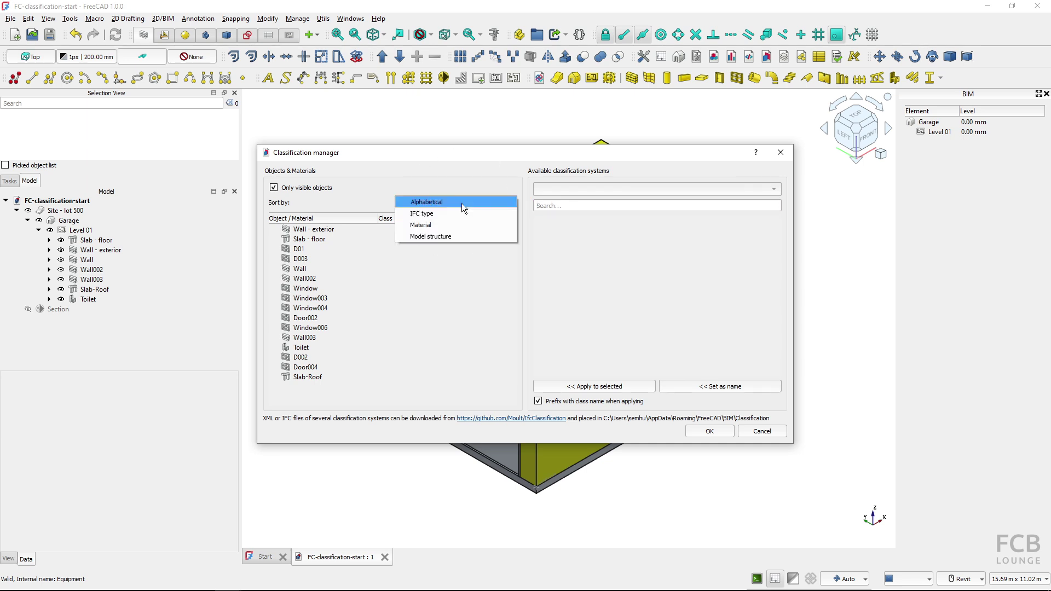
click(441, 214)
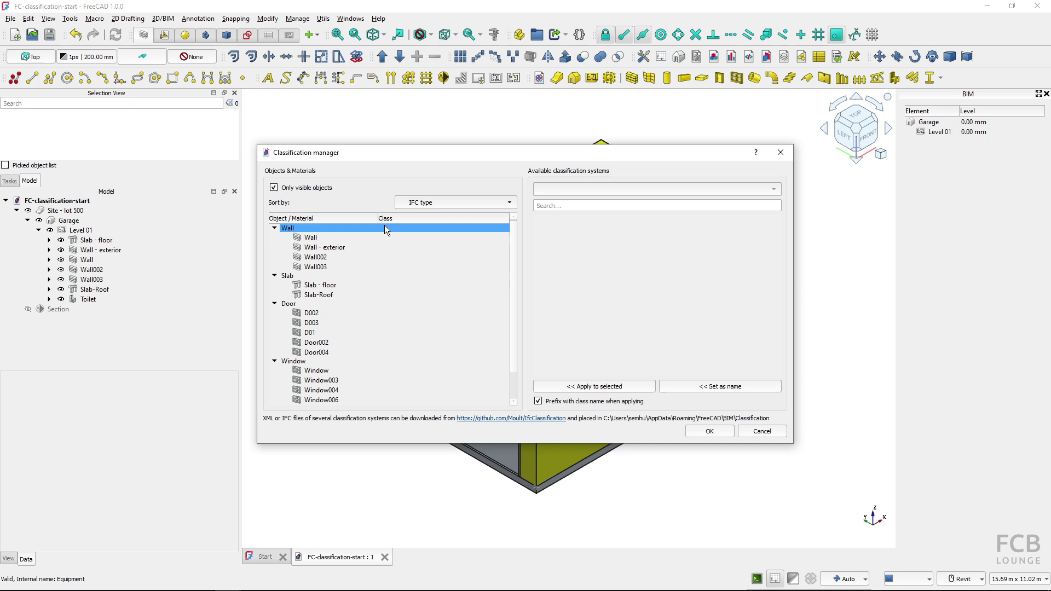
click(307, 249)
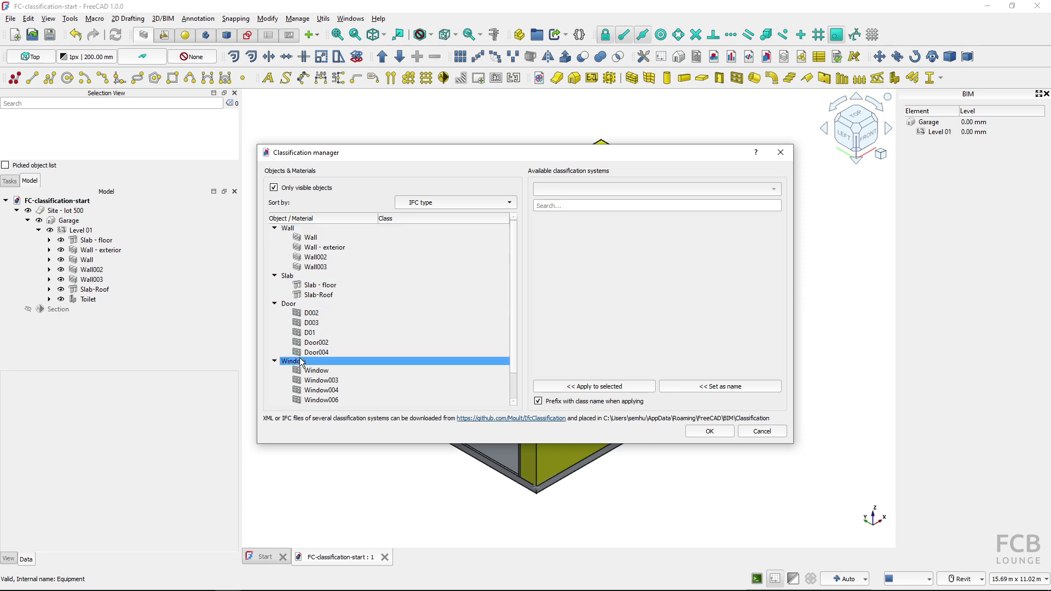
Try sorting the object list by Material and by Model structure, and return it to IFC type
click(441, 202)
click(437, 213)
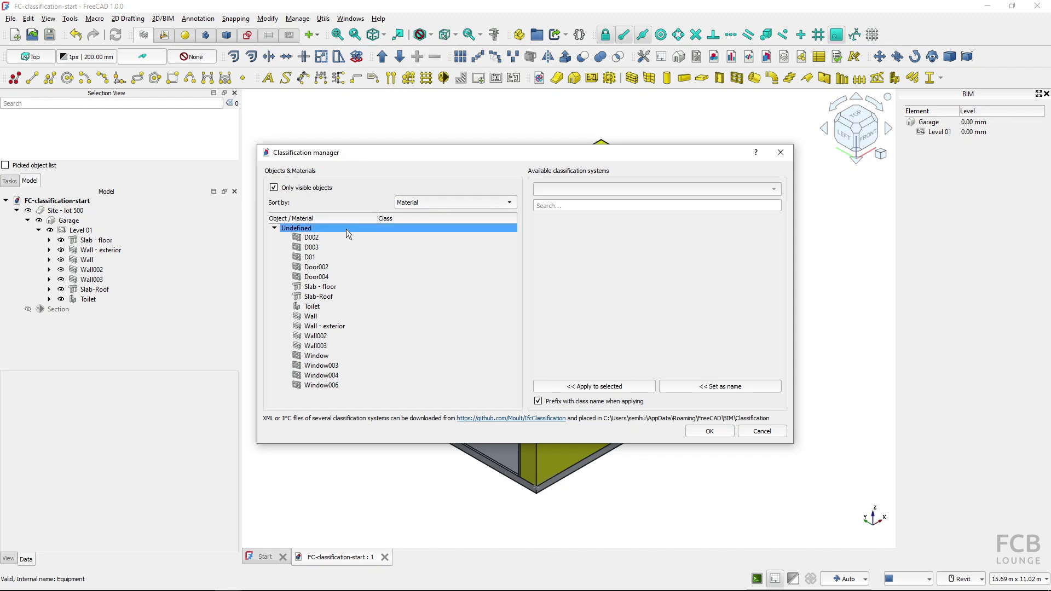
click(430, 204)
click(430, 214)
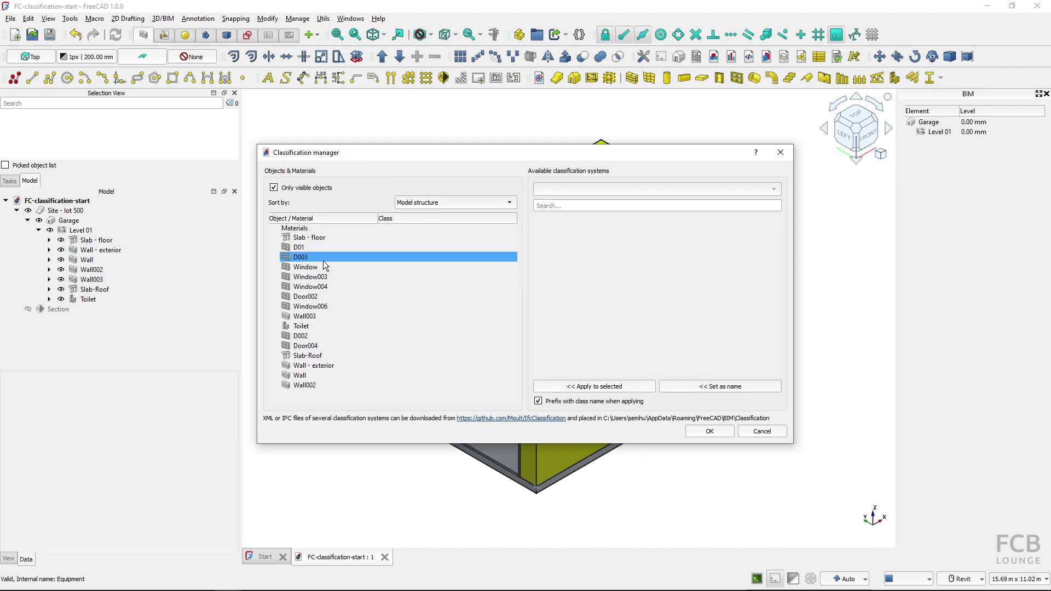
click(438, 204)
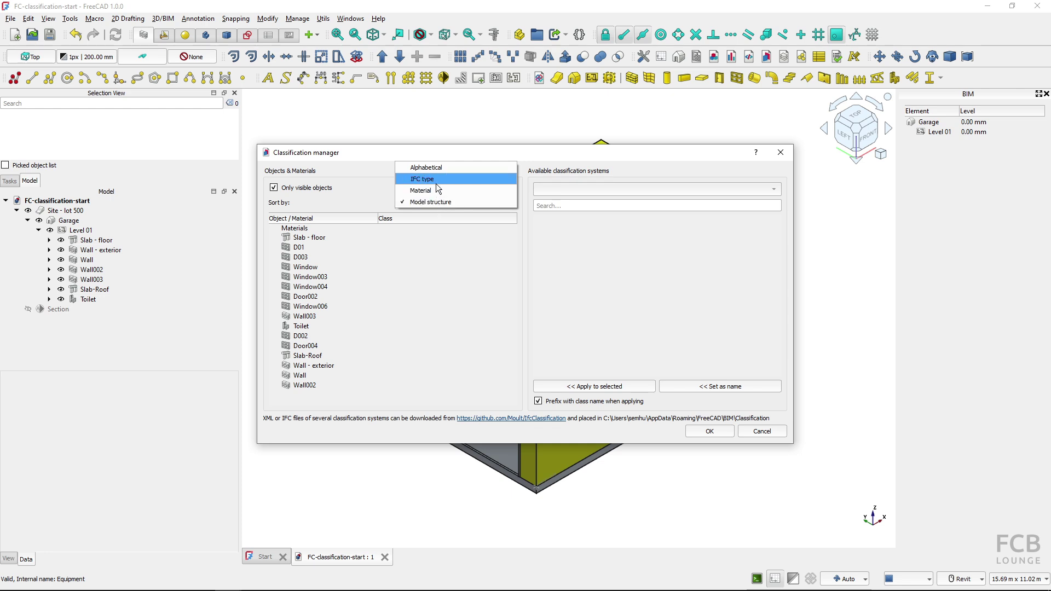
click(434, 180)
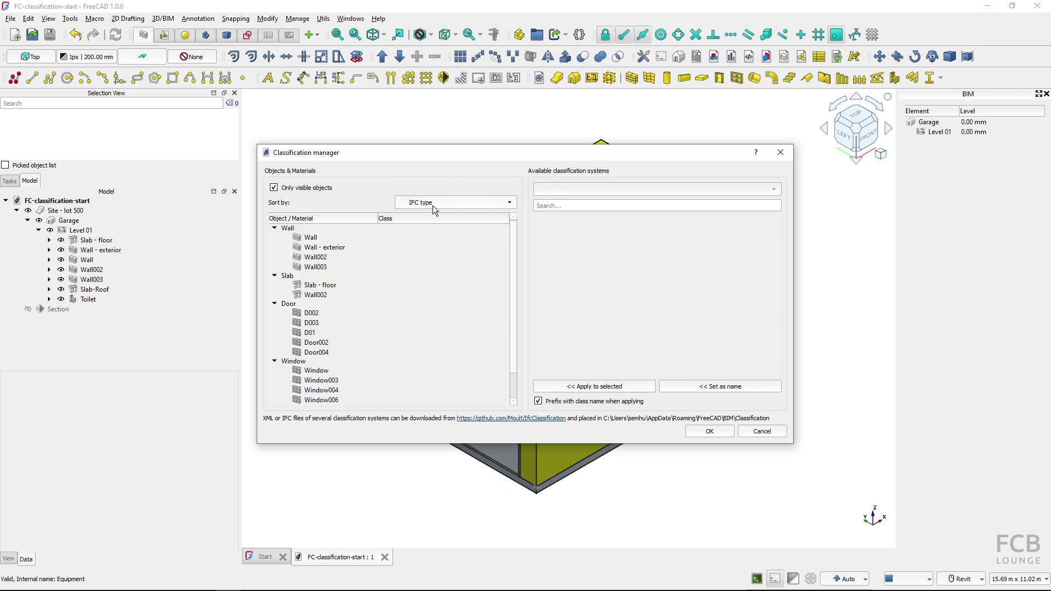
click(335, 248)
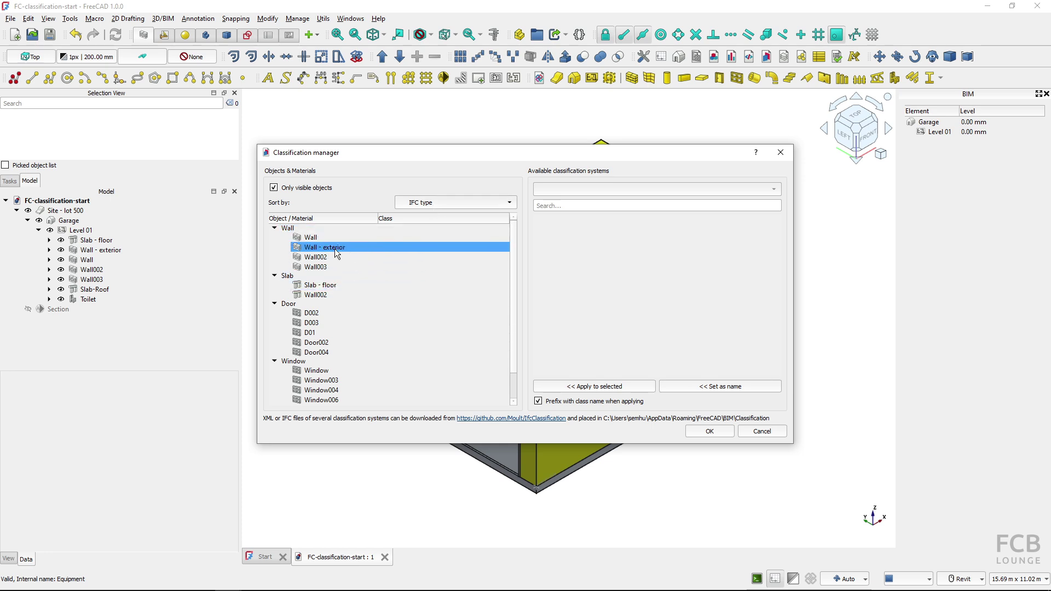
click(311, 238)
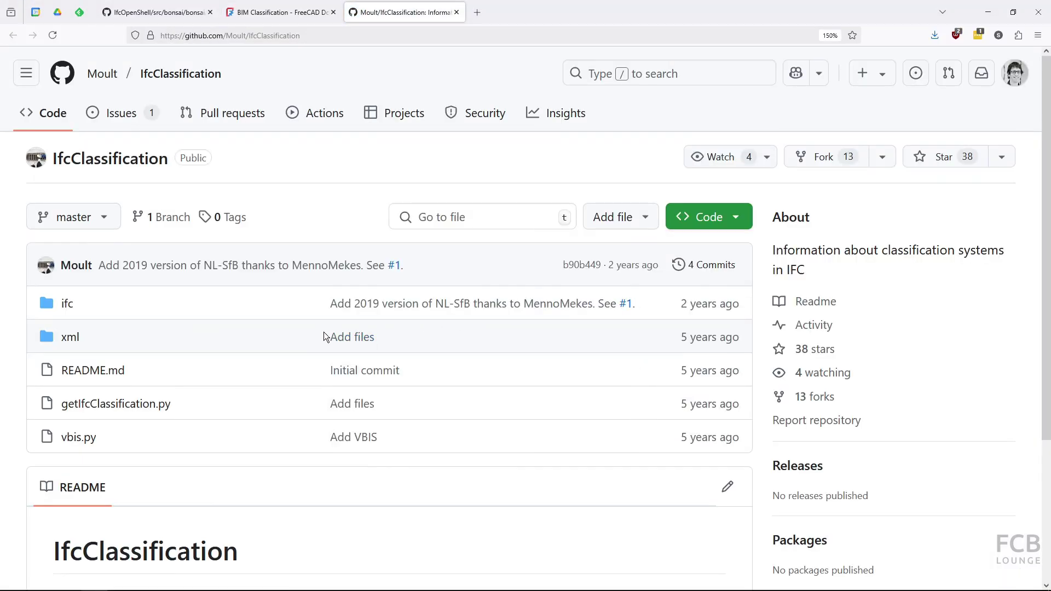
Check the age of the files in the IfcClassification repository's xml folder and in the IfcOpenShell classifications folder on GitHub
click(75, 339)
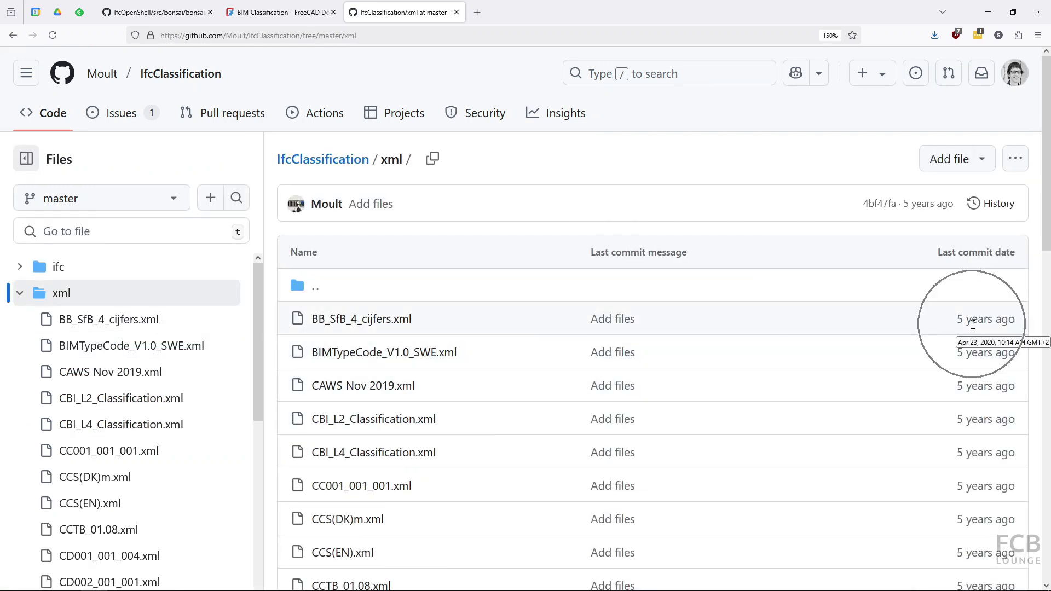
click(973, 324)
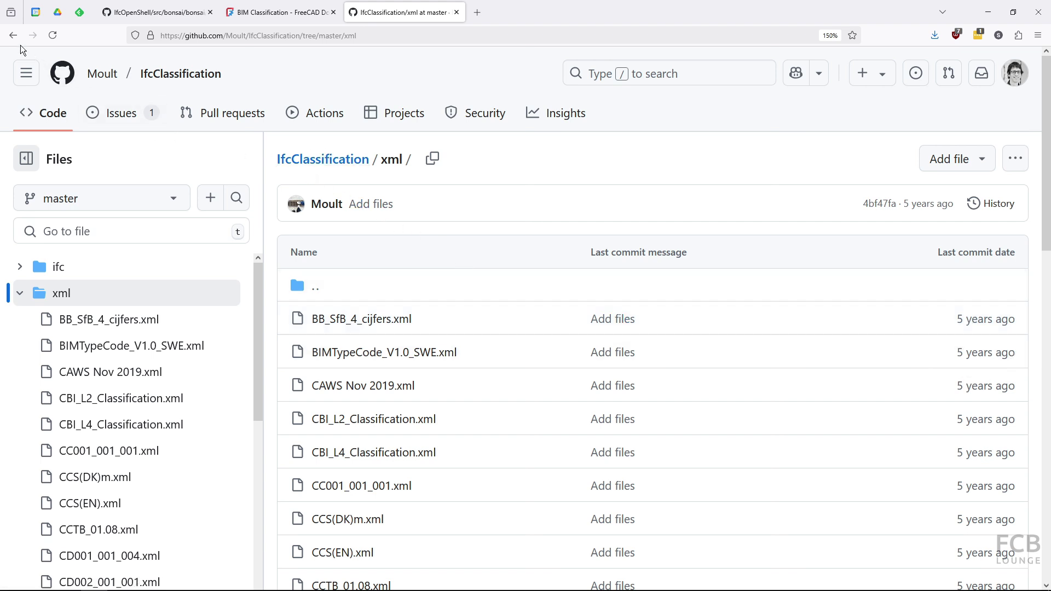
click(4, 29)
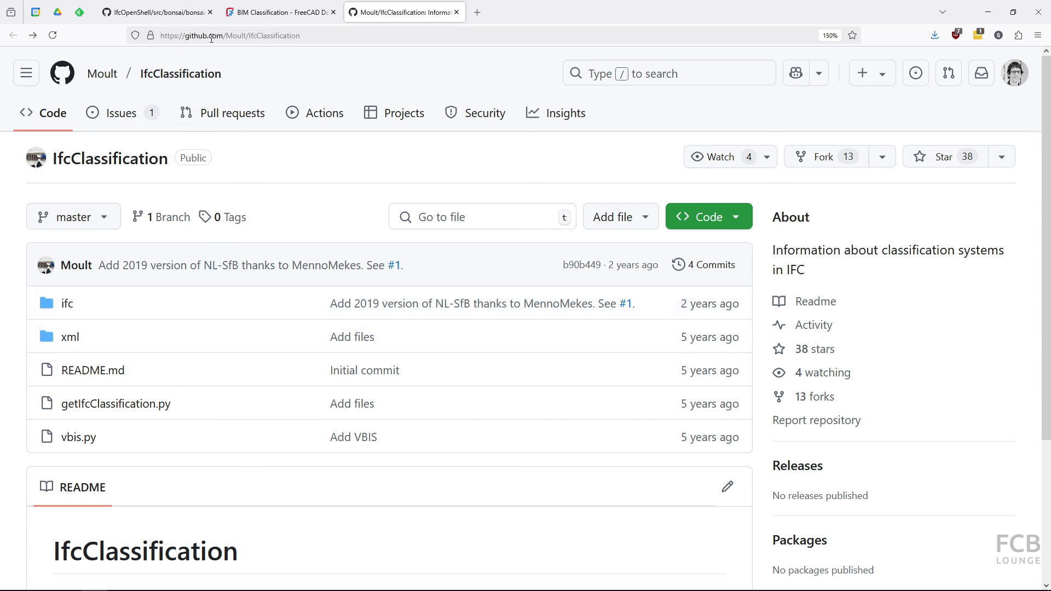
click(162, 15)
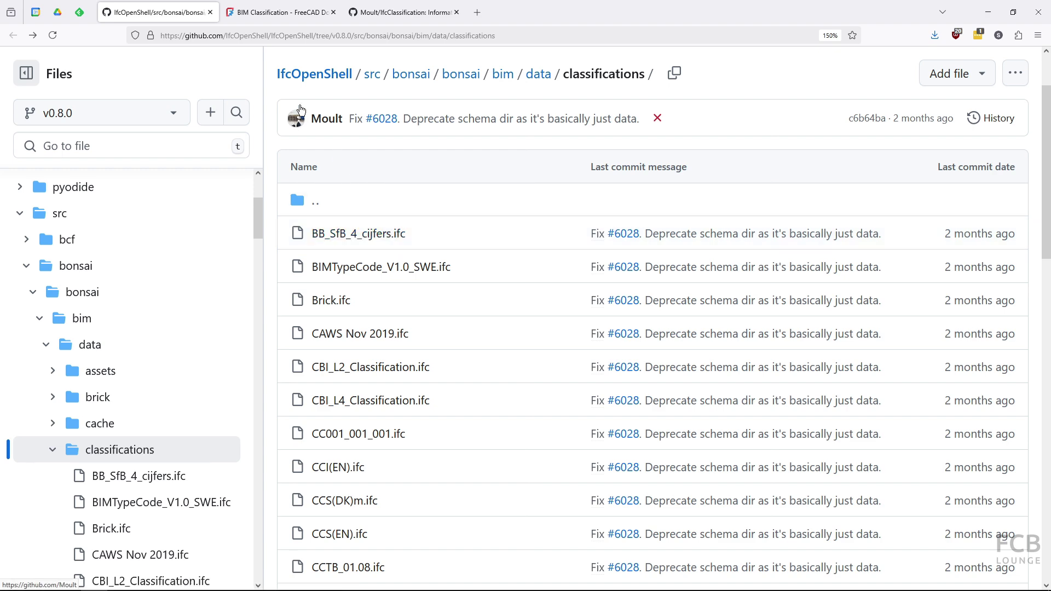
Read the BIM Classification page of the FreeCAD wiki and open its Graphisoft BIM_Data download link
click(275, 14)
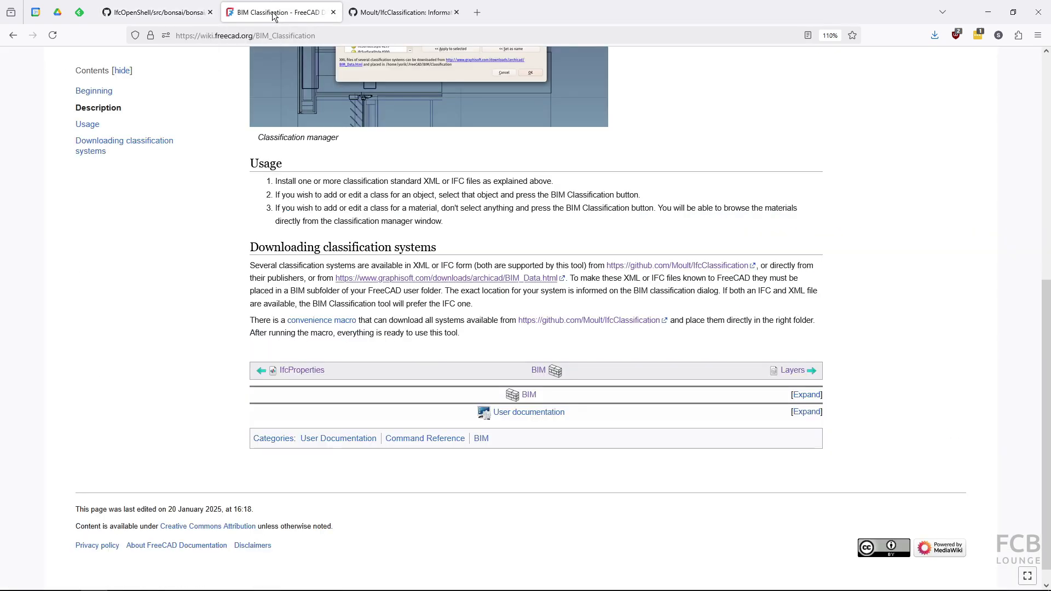
scroll(322, 111, up, 8)
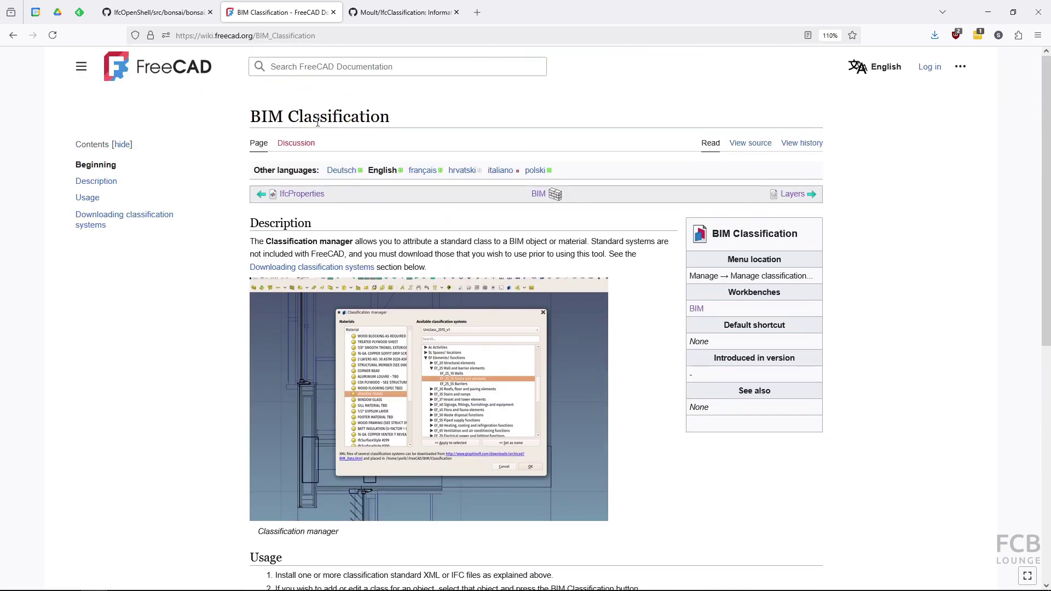
scroll(517, 187, down, 7)
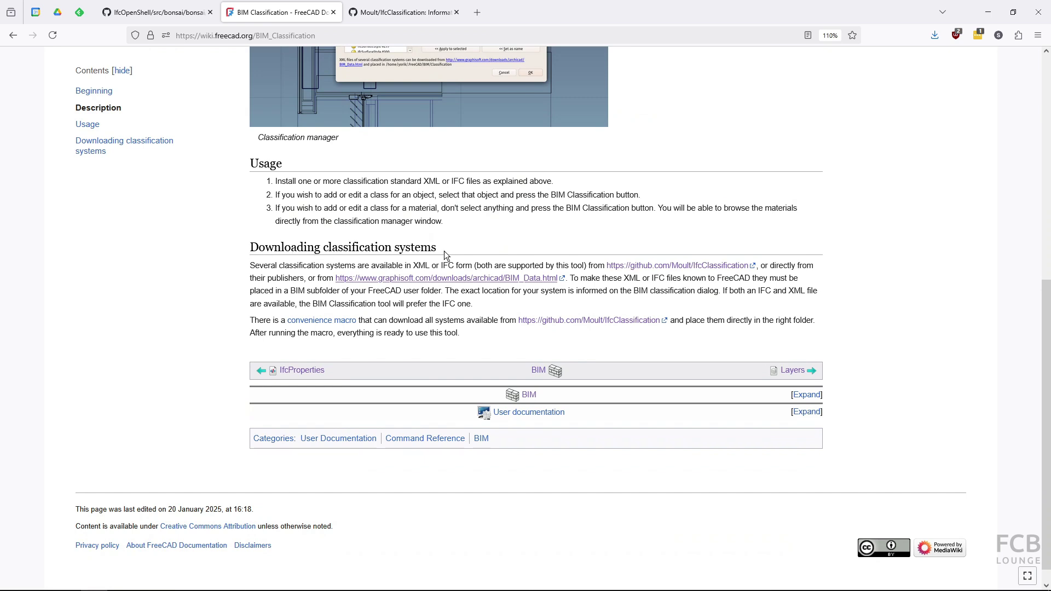
click(422, 280)
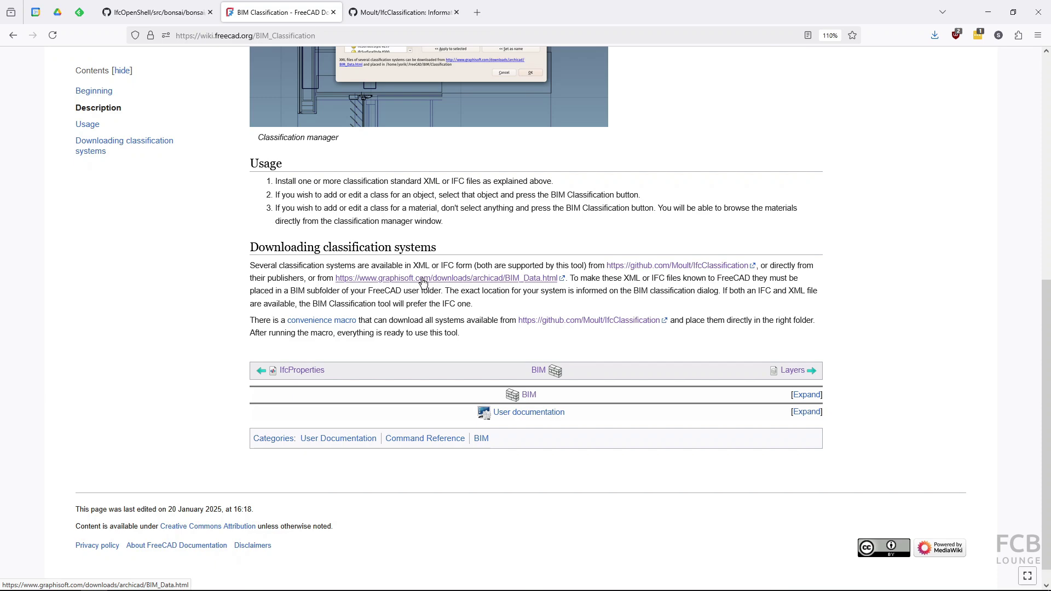
click(394, 18)
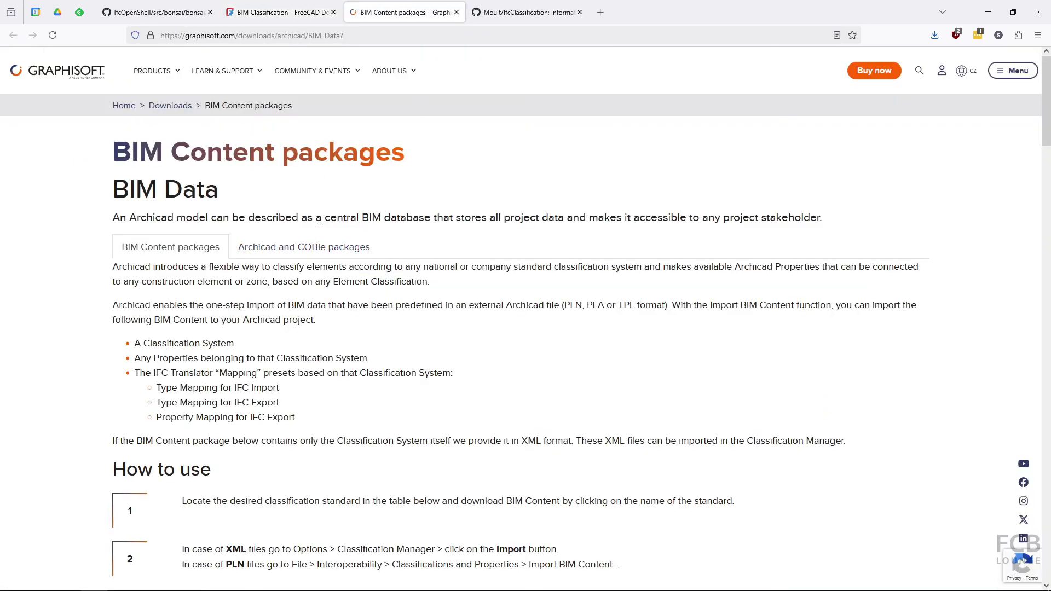
Download the CCS (EN) classification from the Graphisoft table as CCS(EN).xml into the Documents folder
scroll(441, 293, down, 9)
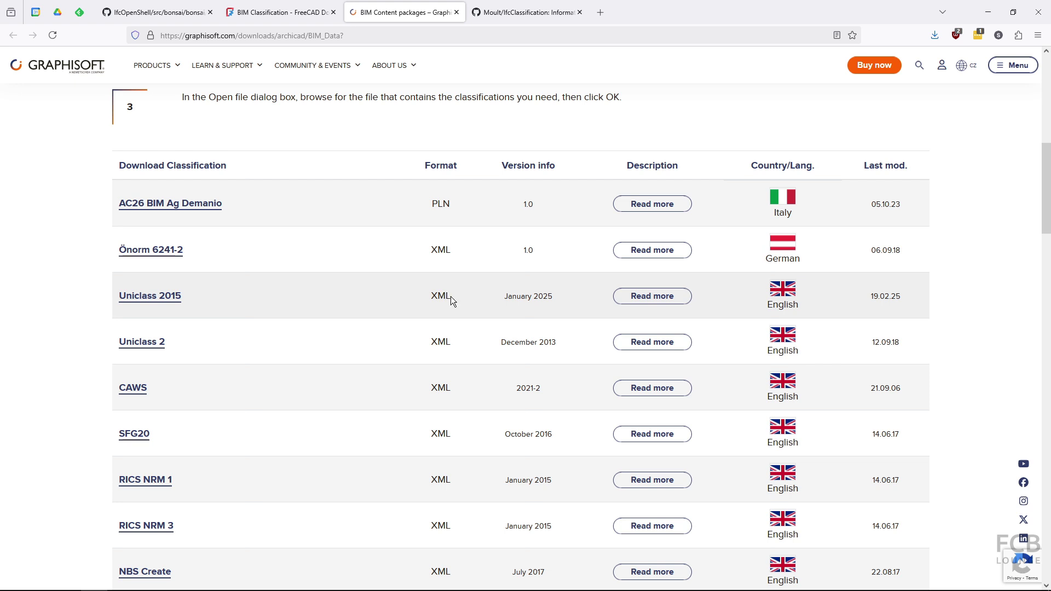
scroll(367, 355, down, 3)
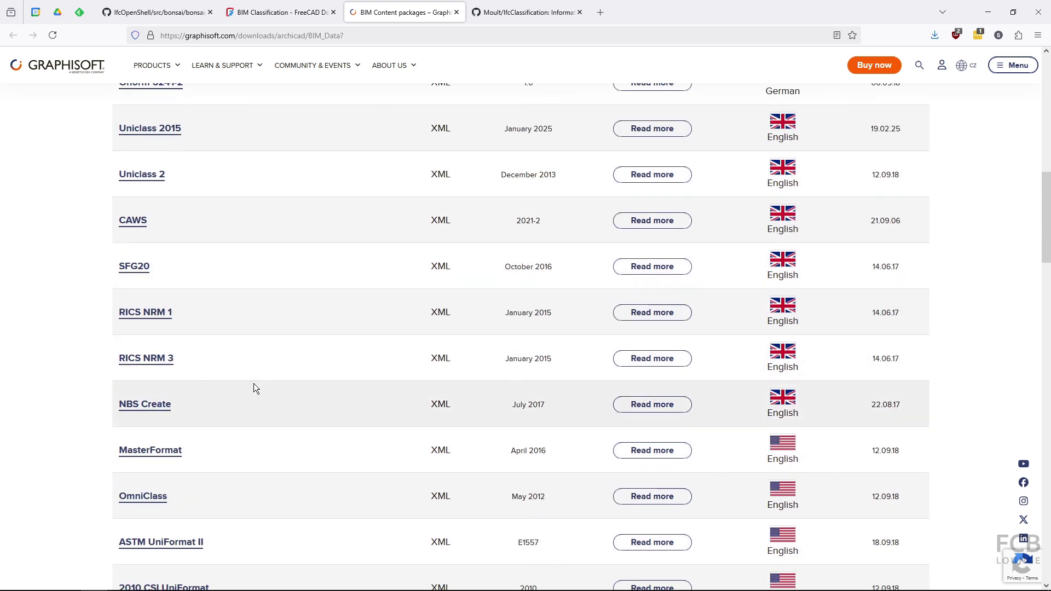
click(254, 384)
scroll(257, 388, down, 11)
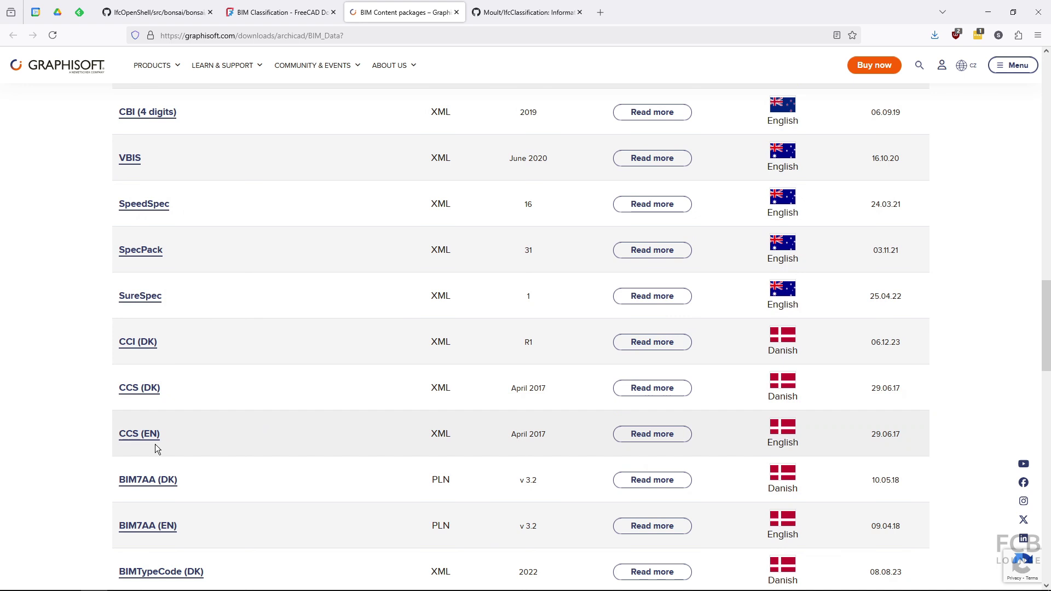
click(131, 437)
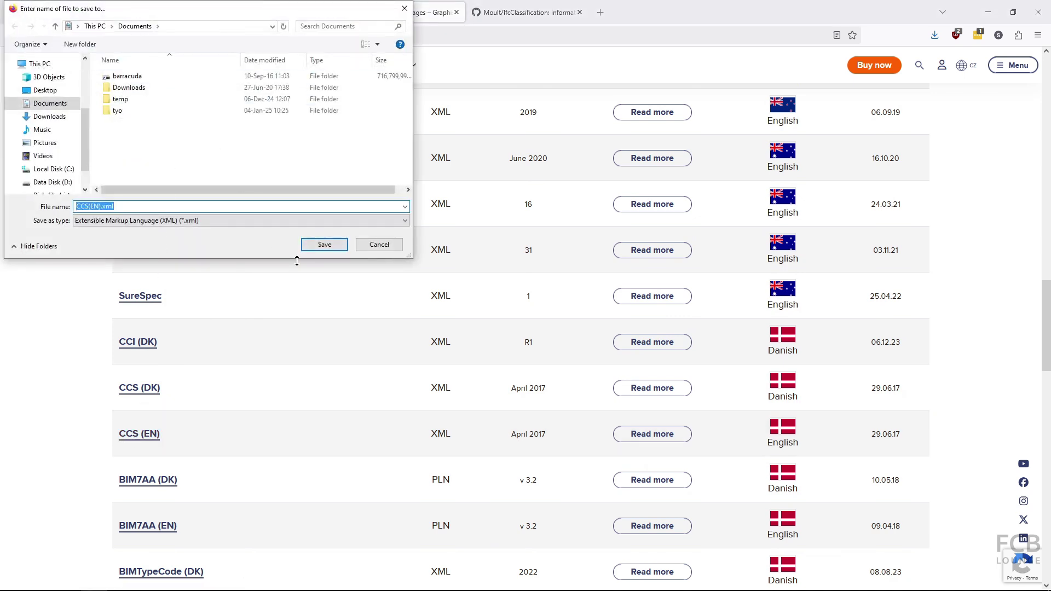
click(323, 244)
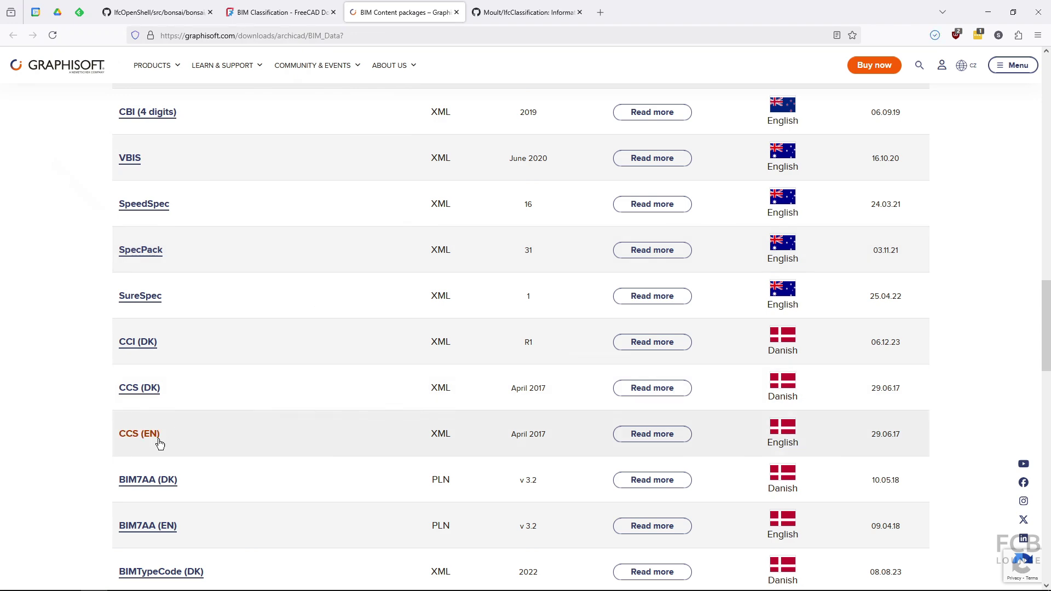
Download Uniclass2015_Jan2020.ifc from the IfcOpenShell classifications folder on GitHub into the Documents folder
click(162, 16)
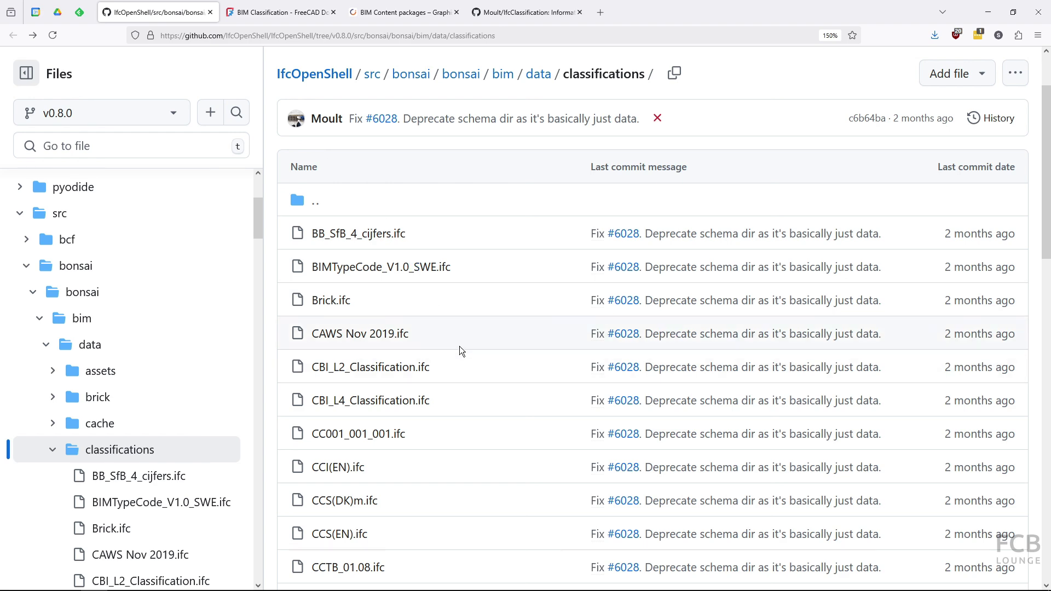
scroll(459, 346, down, 15)
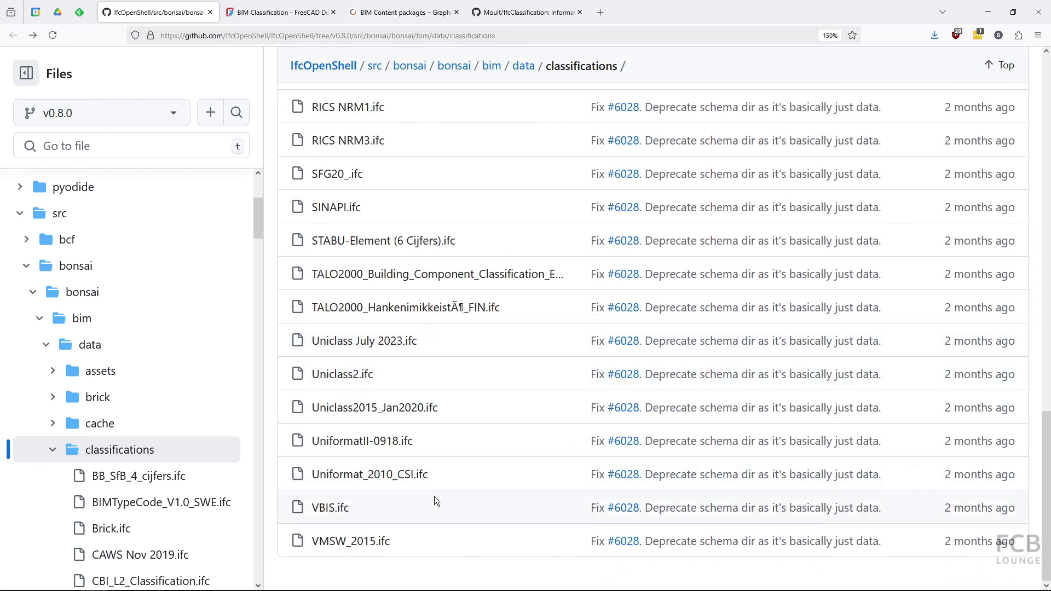
click(385, 412)
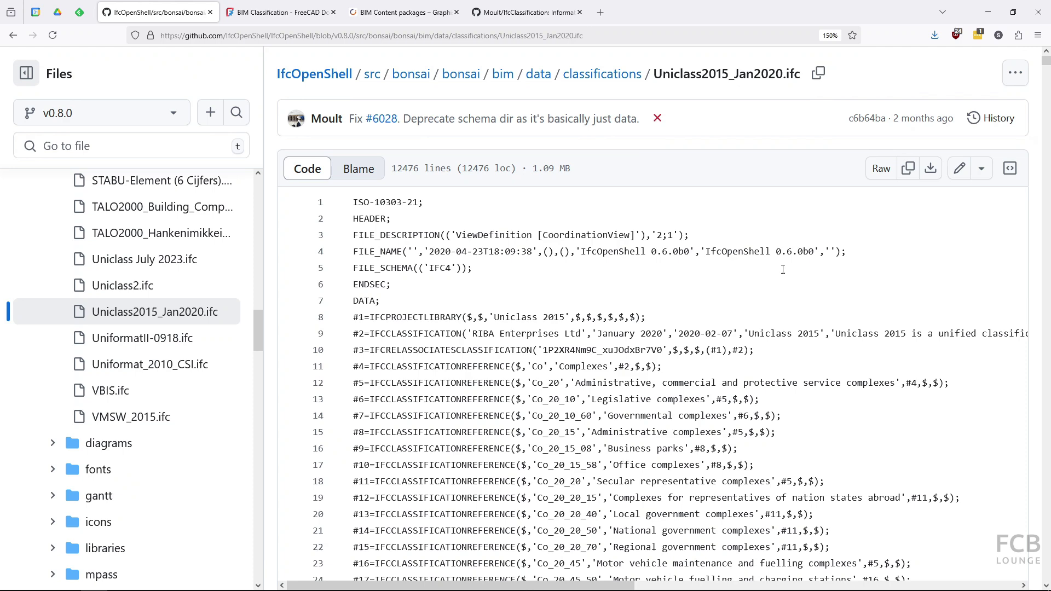
click(931, 170)
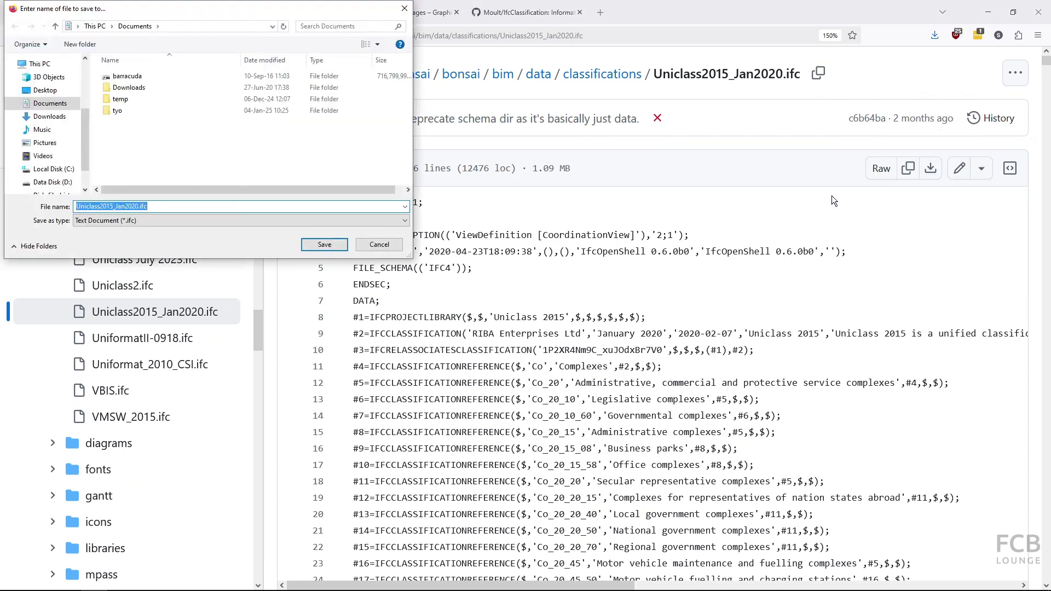
click(324, 244)
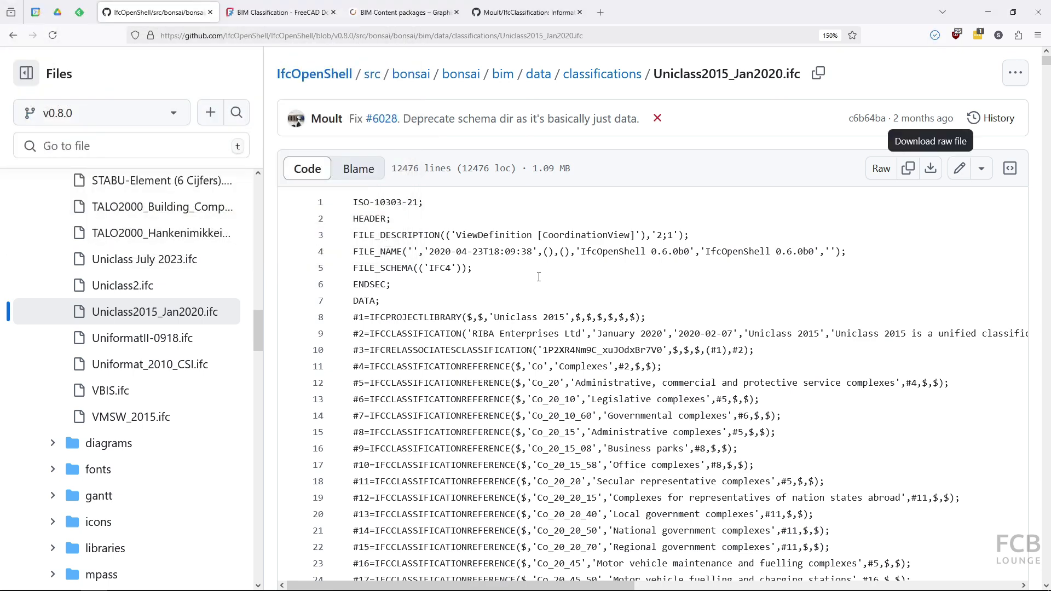
Check the downloaded classification files in the Documents folder and read the required placement path in FreeCAD's Classification manager
key(alt+Tab)
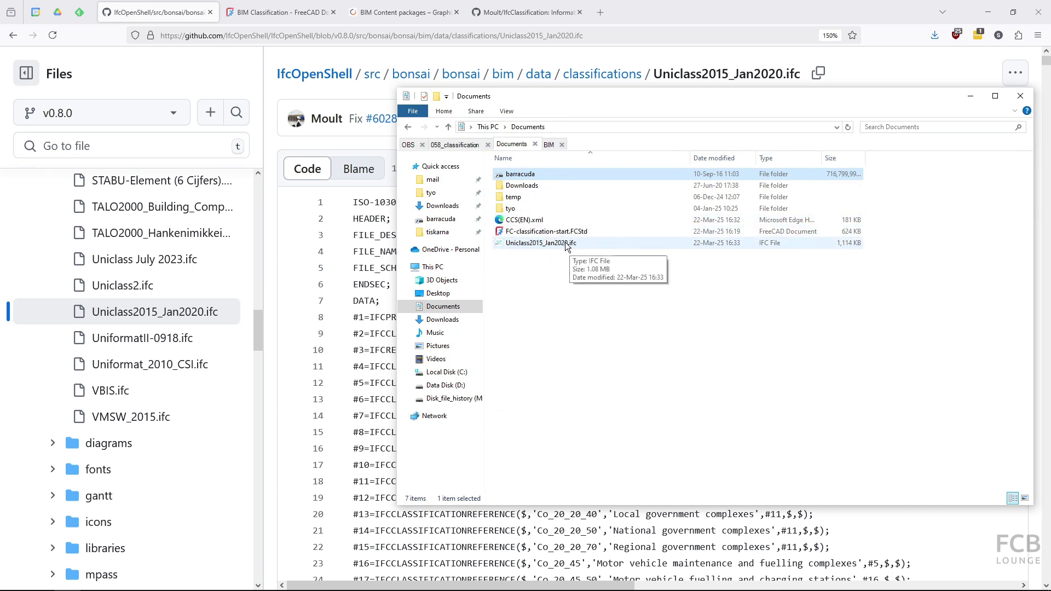
key(alt+Tab)
key(Tab)
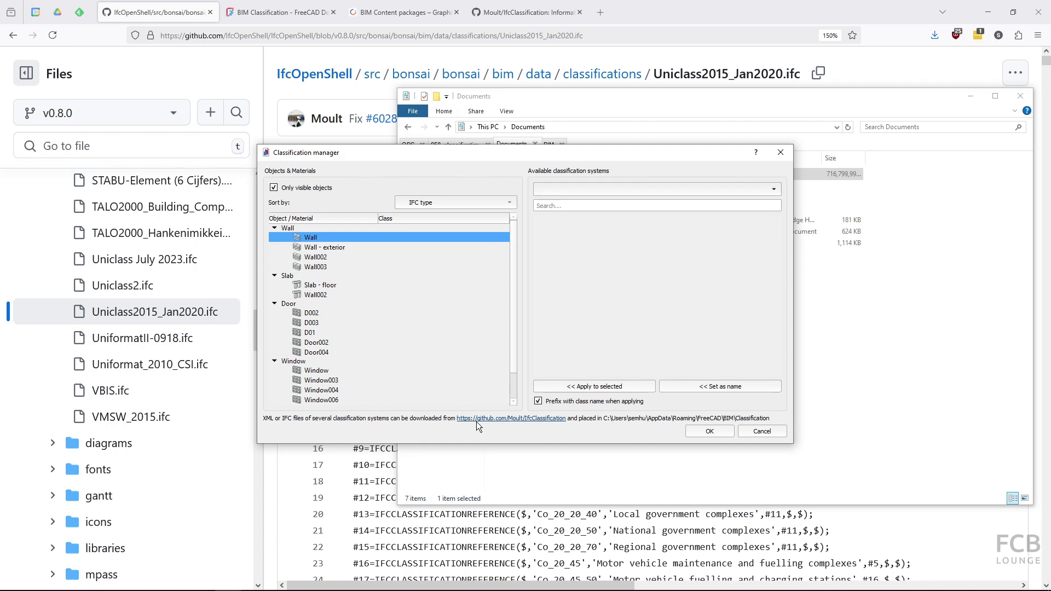
click(505, 419)
click(666, 419)
click(666, 419)
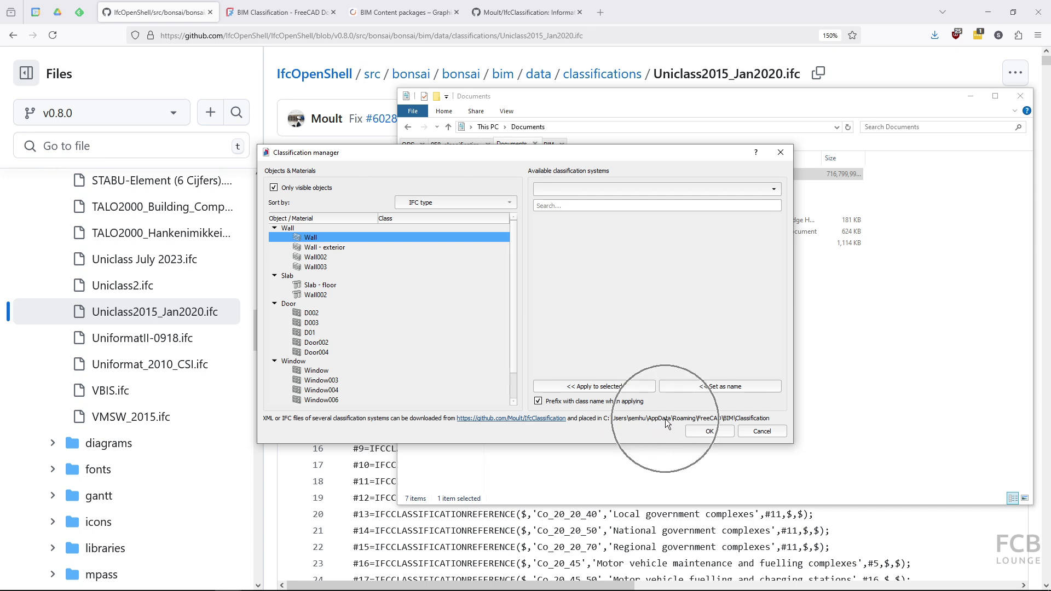
click(665, 419)
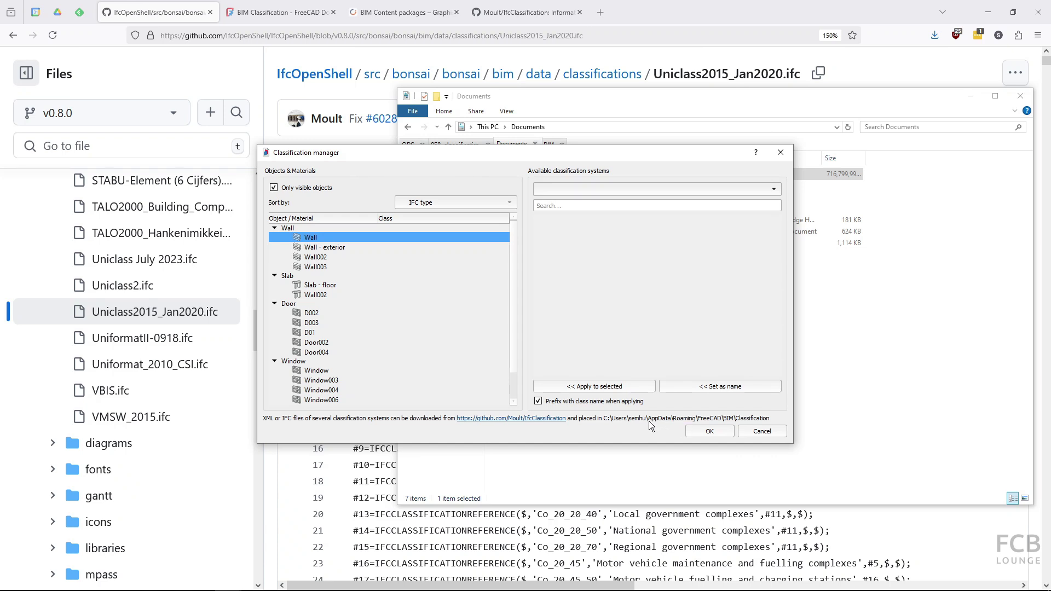
click(649, 422)
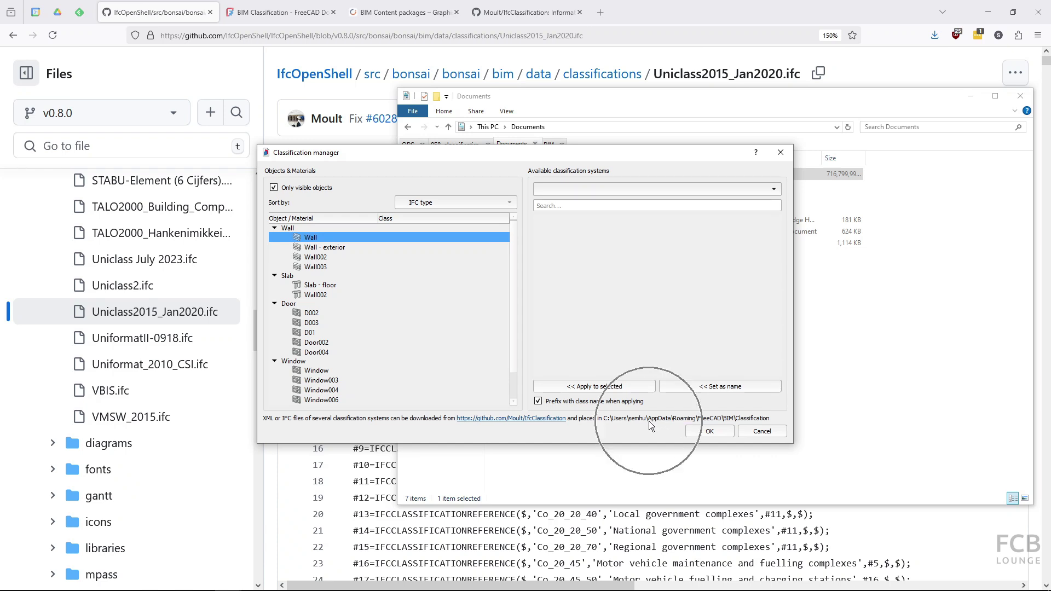
In File Explorer, create a folder named Classification inside FreeCAD's AppData Roaming BIM folder, matching the Classification manager's path, and open it
click(678, 90)
click(549, 144)
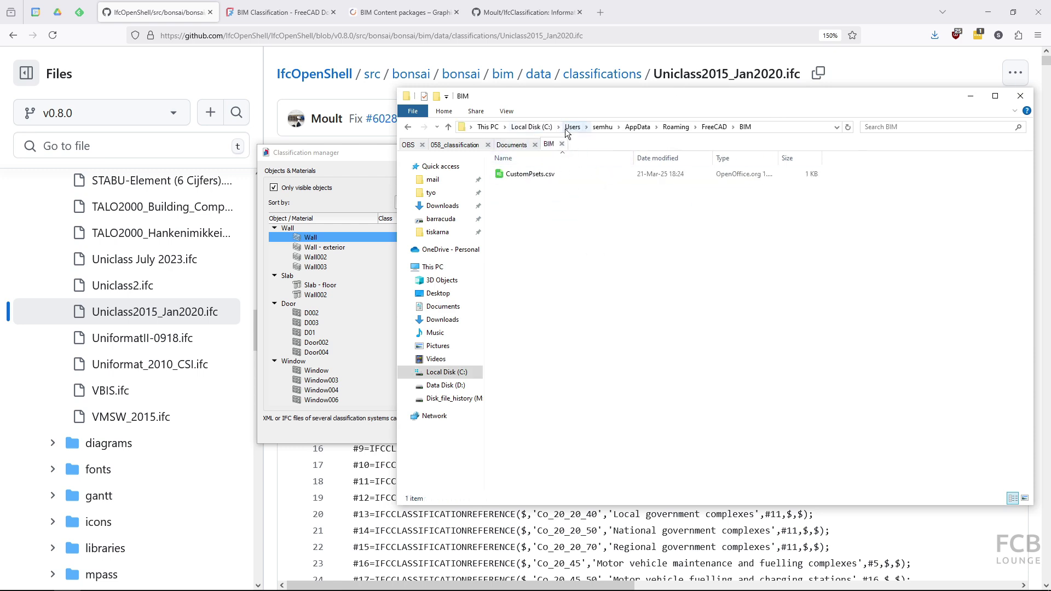
click(604, 126)
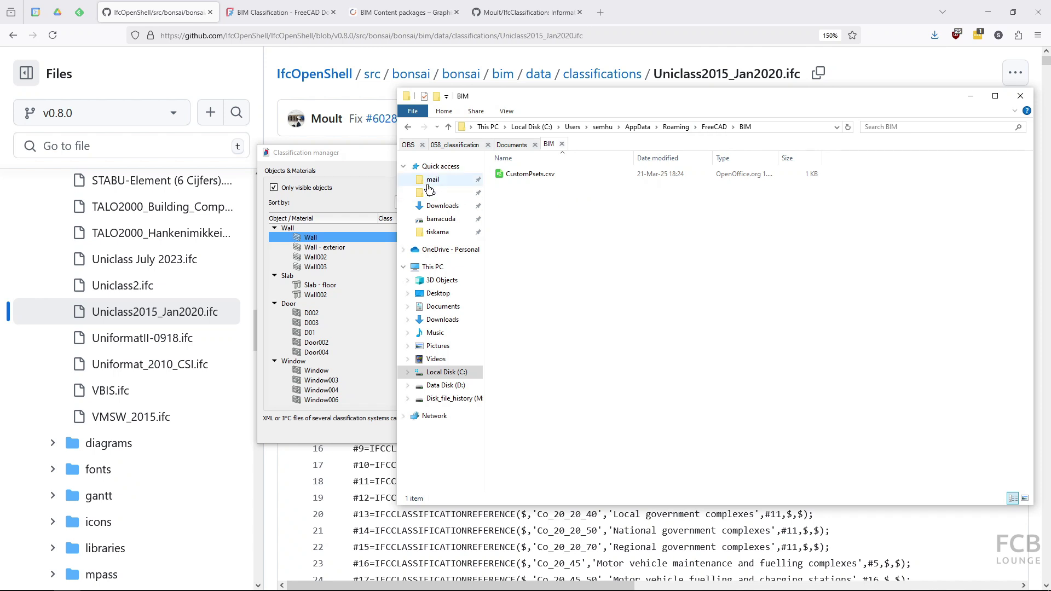
click(368, 152)
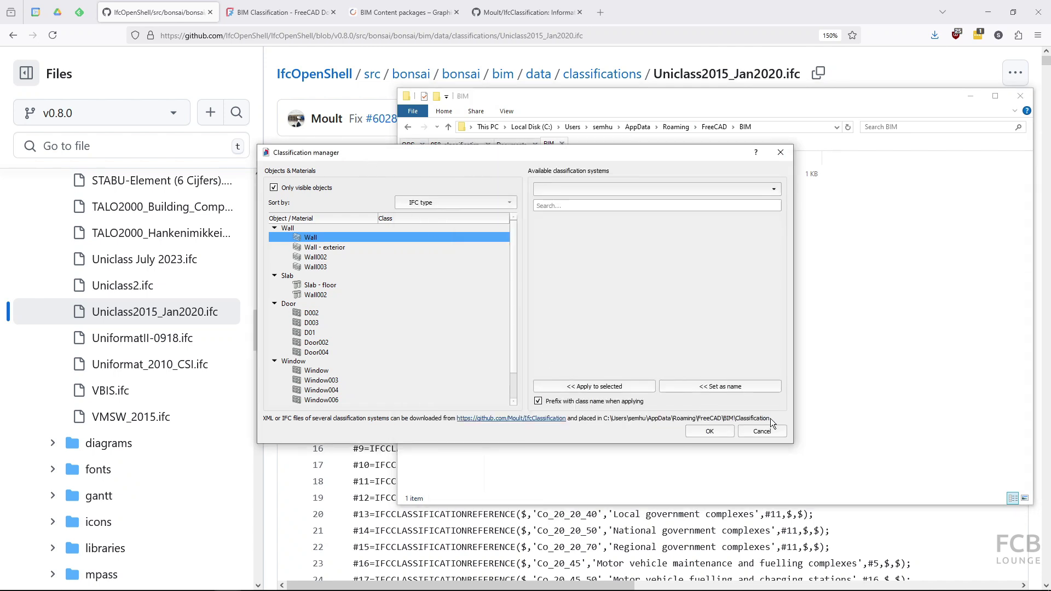
click(699, 100)
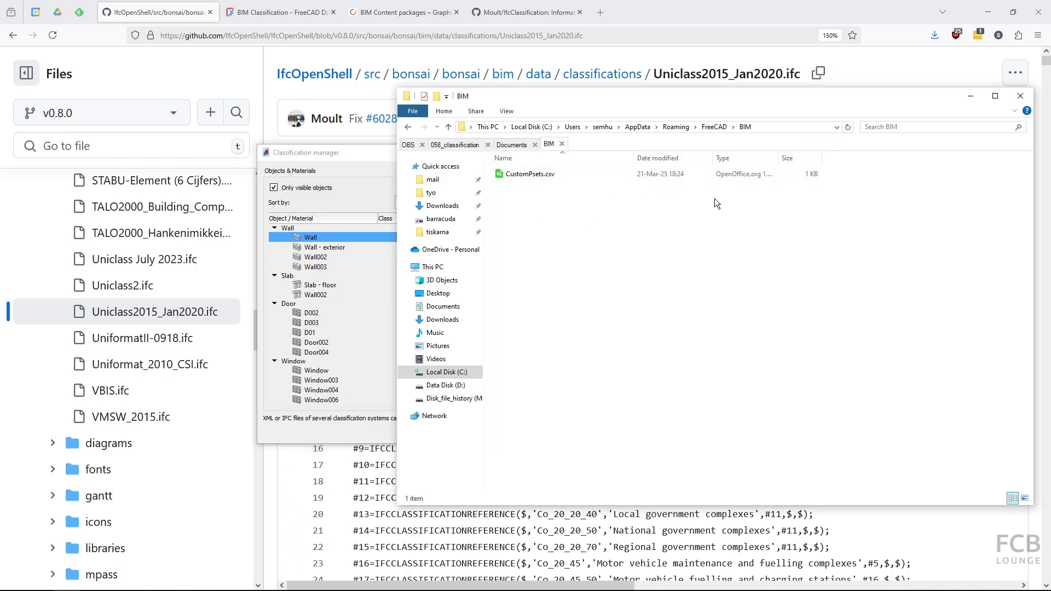
right_click(520, 210)
mouse_move(492, 343)
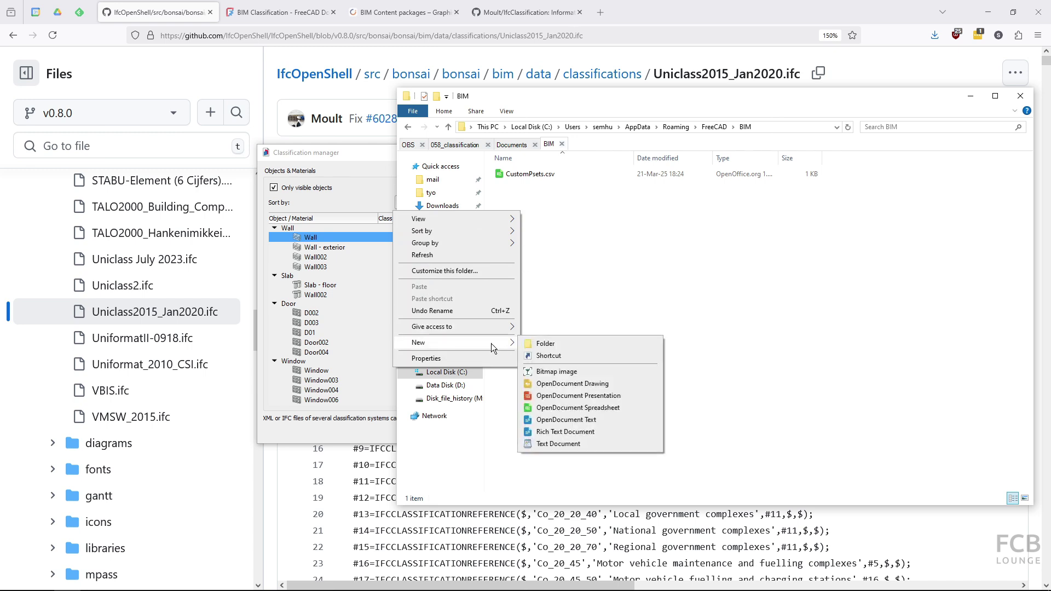
click(536, 345)
text(C)
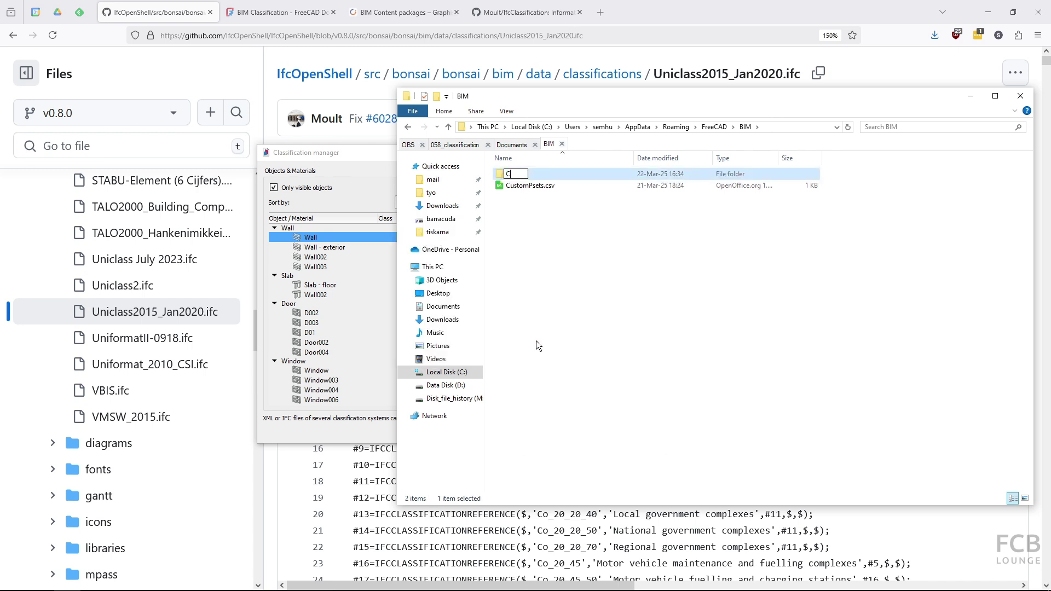
text(lassification)
key(Return)
key(Return)
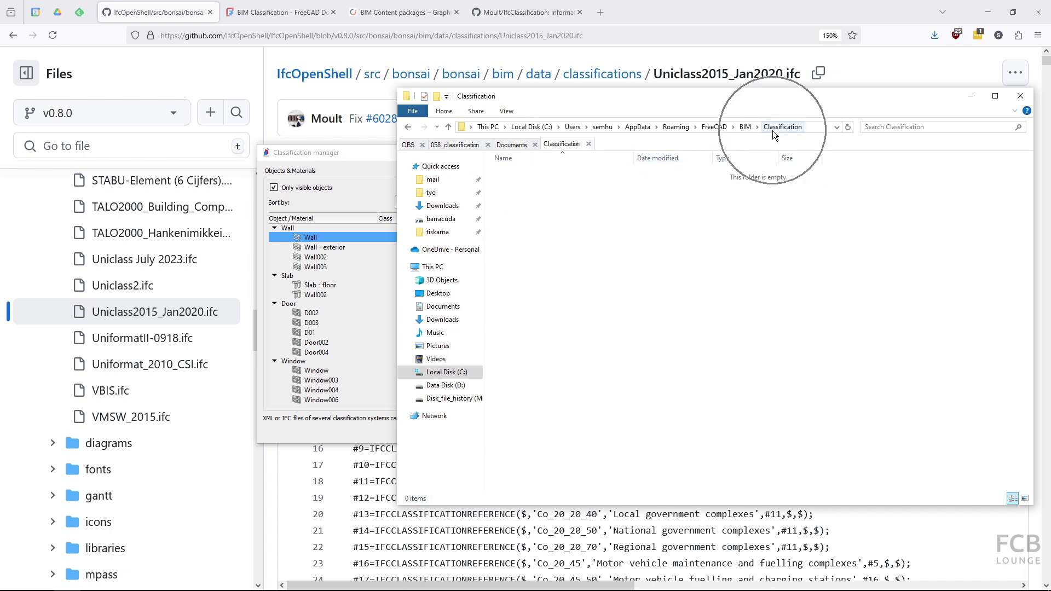
Copy CCS(EN).xml and Uniclass2015_Jan2020.ifc from the Documents folder into the Classification folder
click(510, 145)
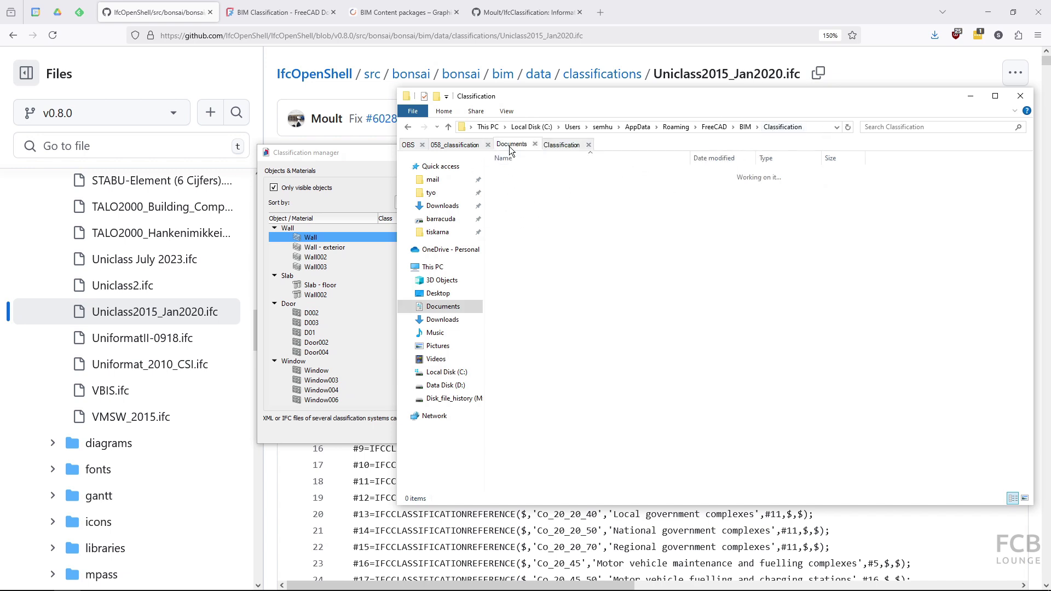
click(535, 220)
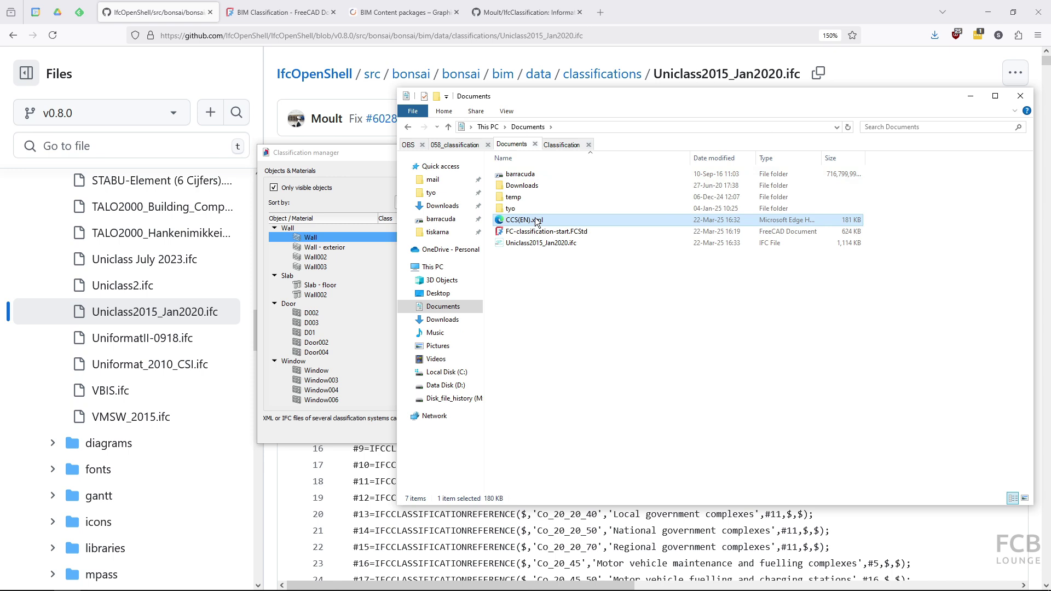
ctrl+click(542, 244)
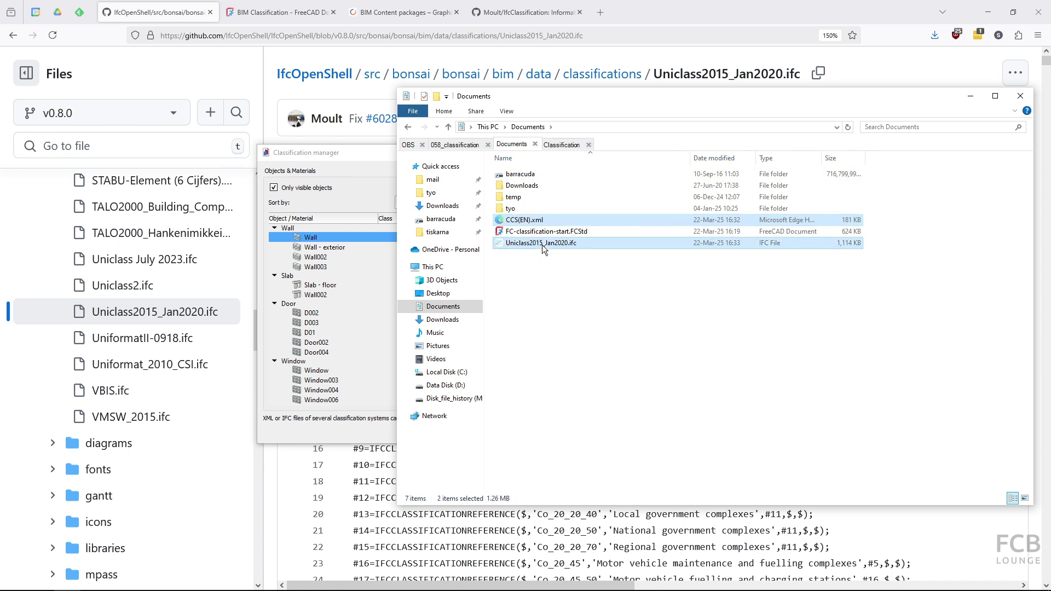
click(562, 144)
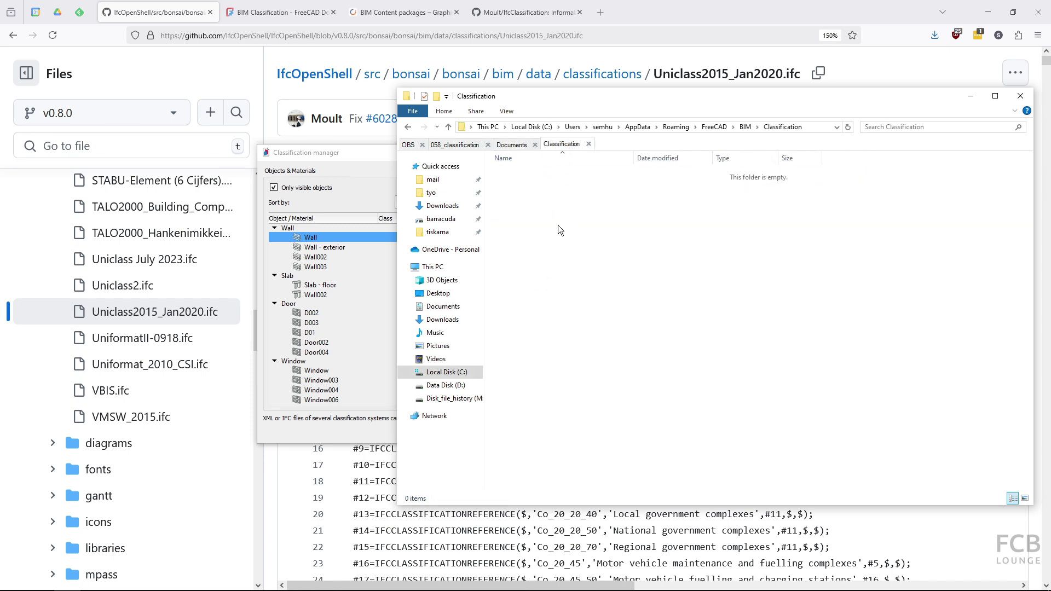
key(ctrl+v)
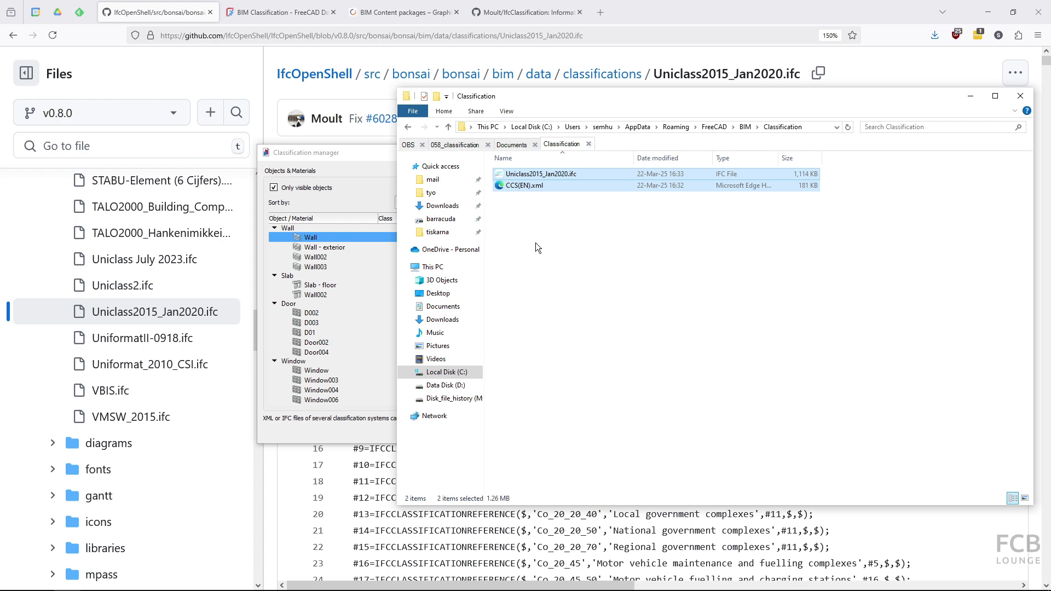
Close and reopen FreeCAD's Classification manager to load the installed systems, and choose CCS(EN) as the classification system
click(361, 155)
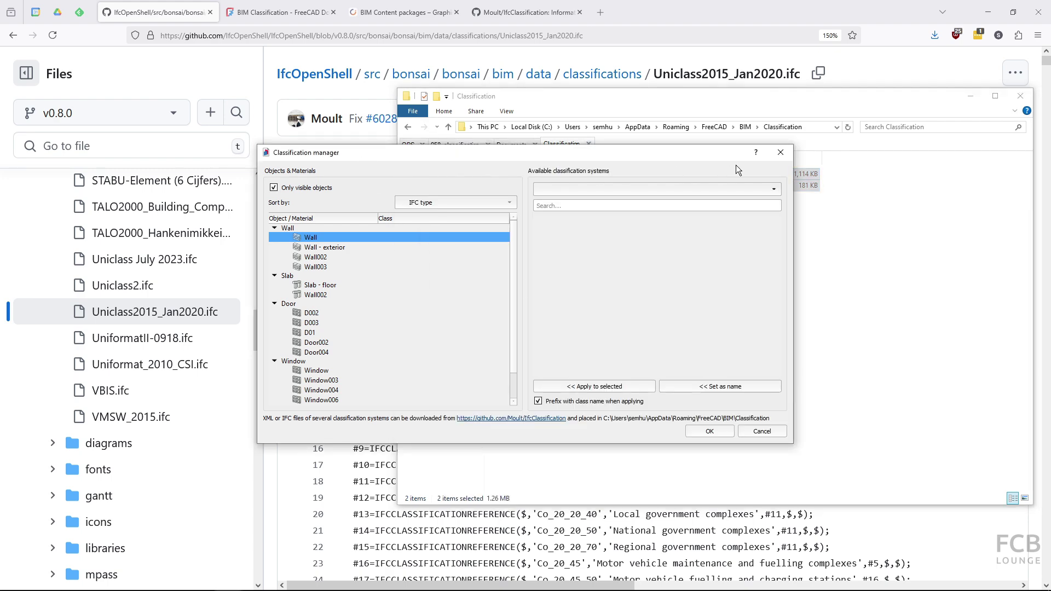
click(780, 153)
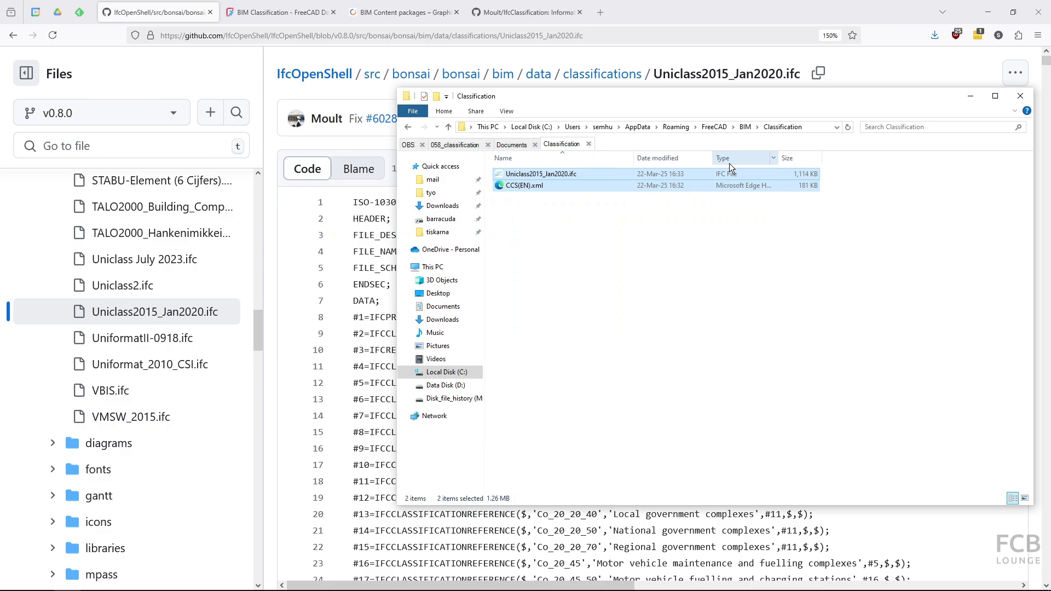
key(alt+Tab)
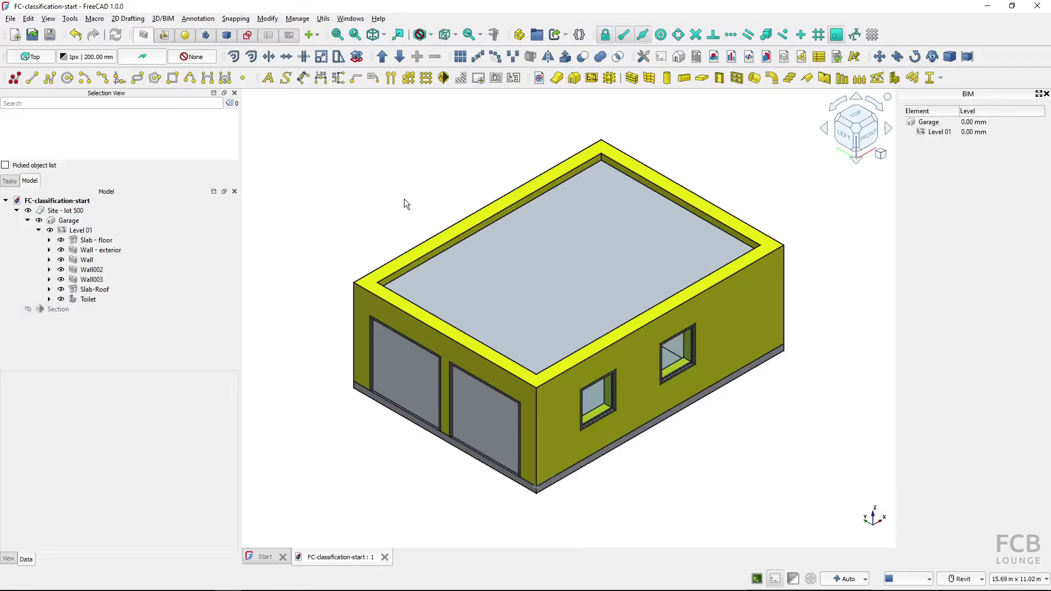
click(767, 58)
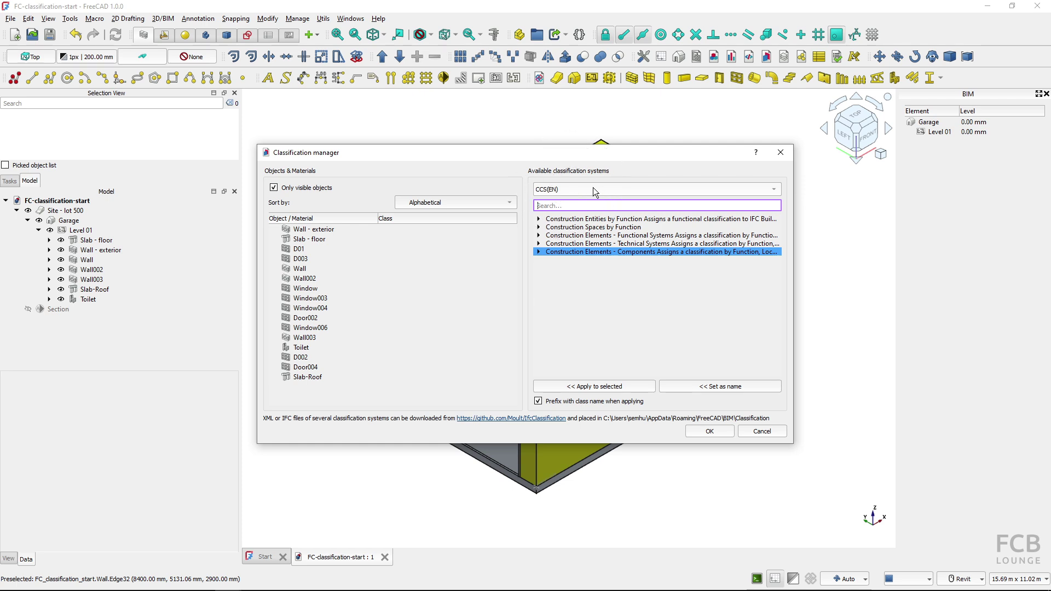
click(774, 190)
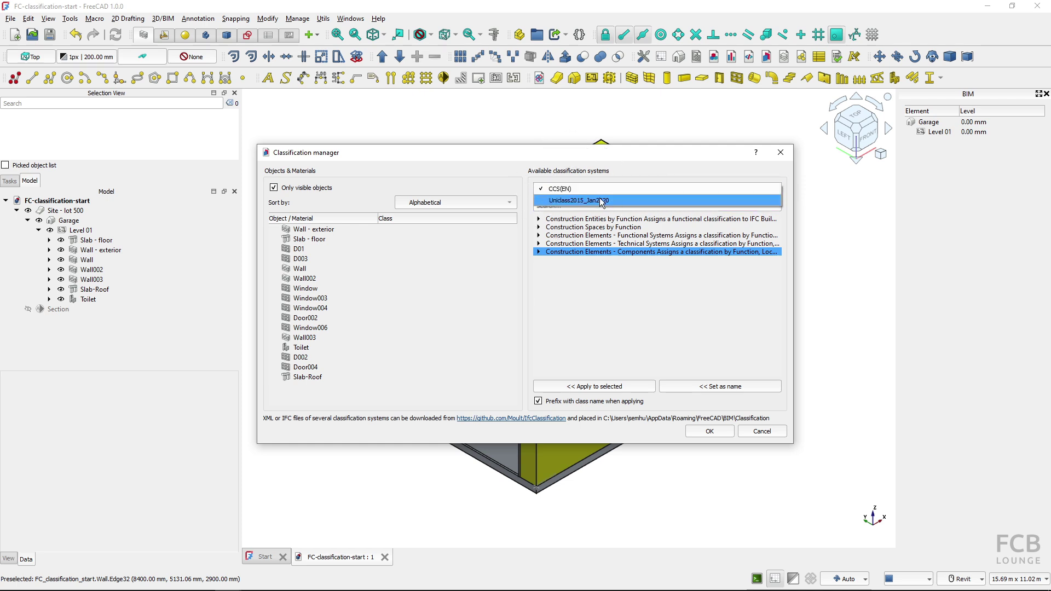
click(561, 186)
Examine the CCS(EN) classes under Functional Systems and Technical Systems, including those of the Structural technical system
drag(597, 264, 592, 248)
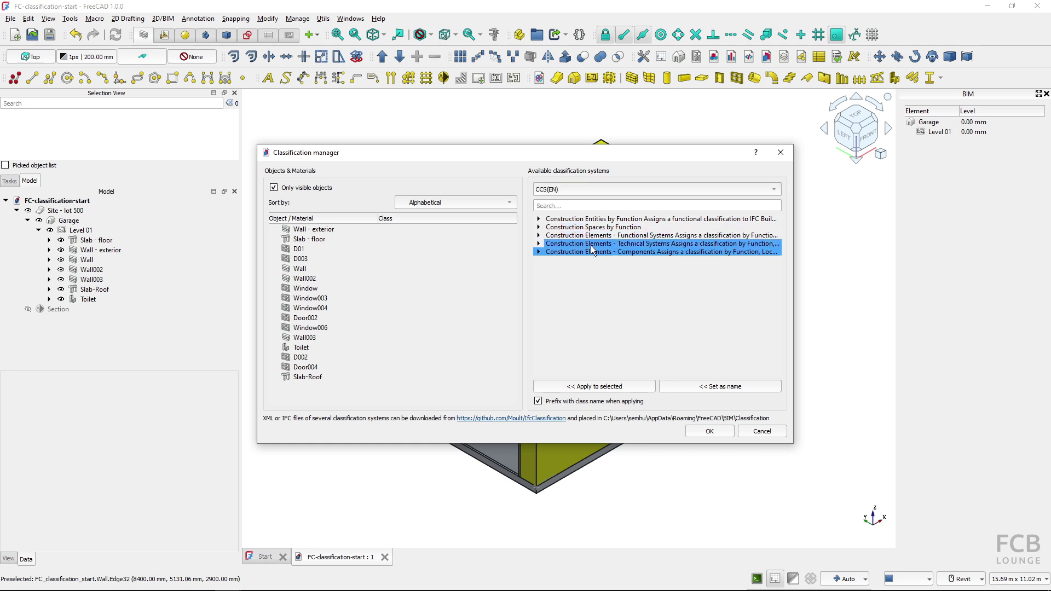
click(538, 235)
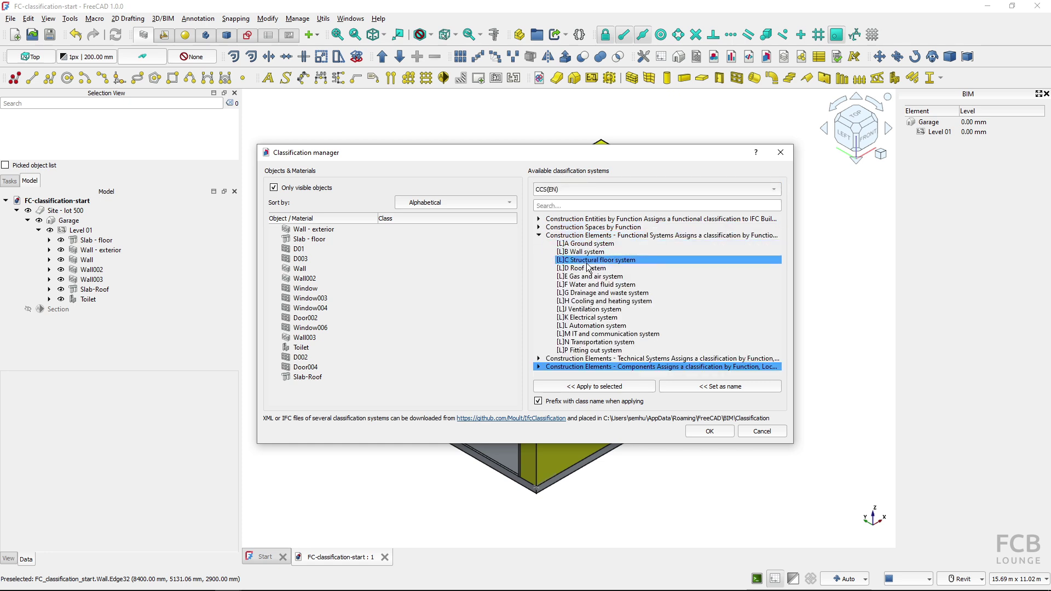
click(553, 358)
click(539, 358)
scroll(545, 356, down, 1)
click(546, 353)
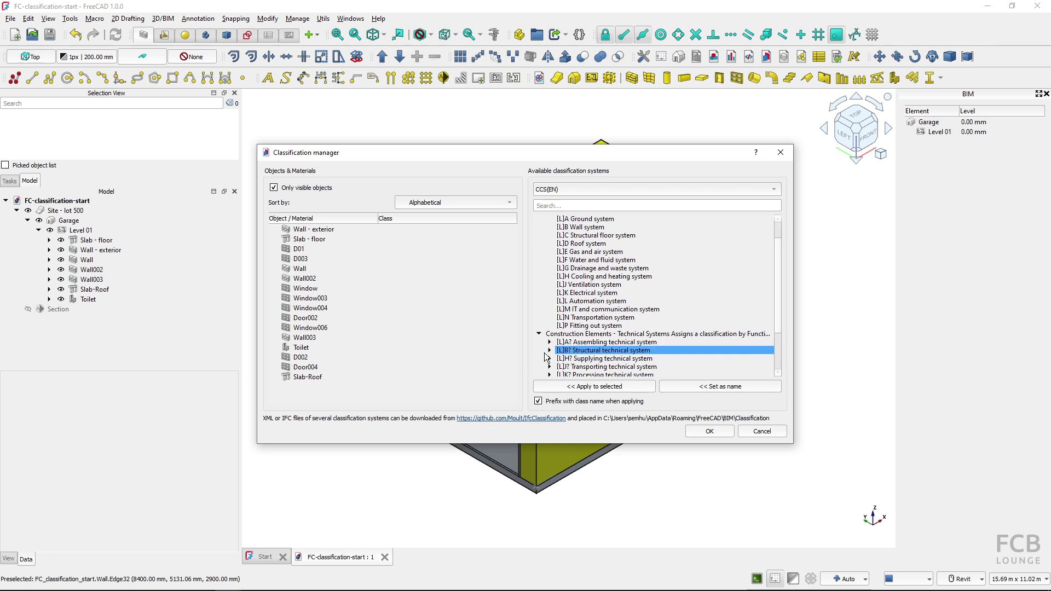
click(549, 350)
scroll(553, 350, down, 2)
click(589, 320)
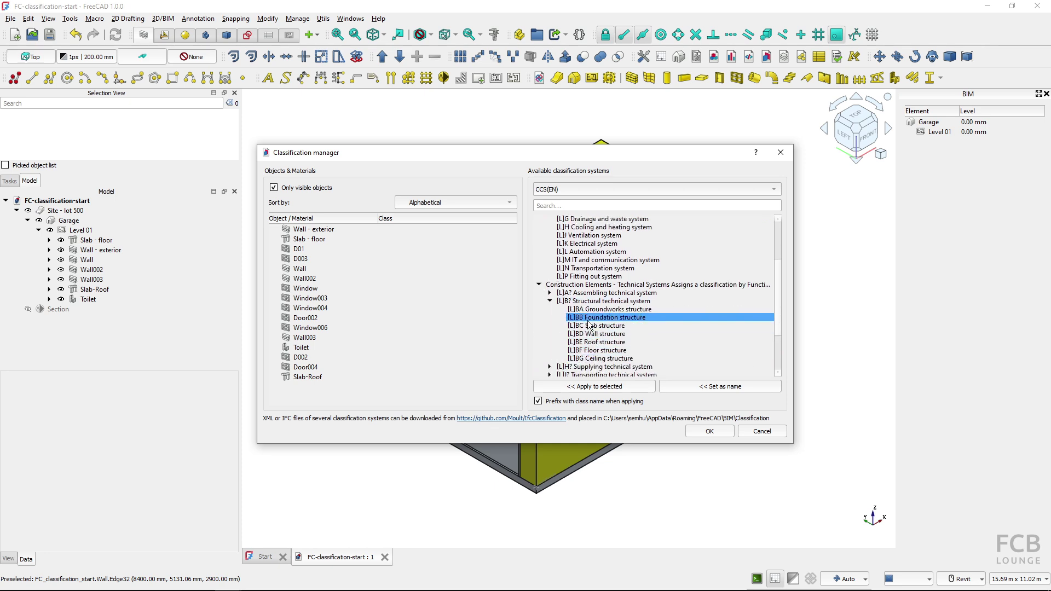
click(591, 301)
scroll(591, 302, up, 3)
click(591, 302)
Apply the CCS(EN) class [L]B Wall system from Functional Systems to the Wall - exterior object
click(377, 279)
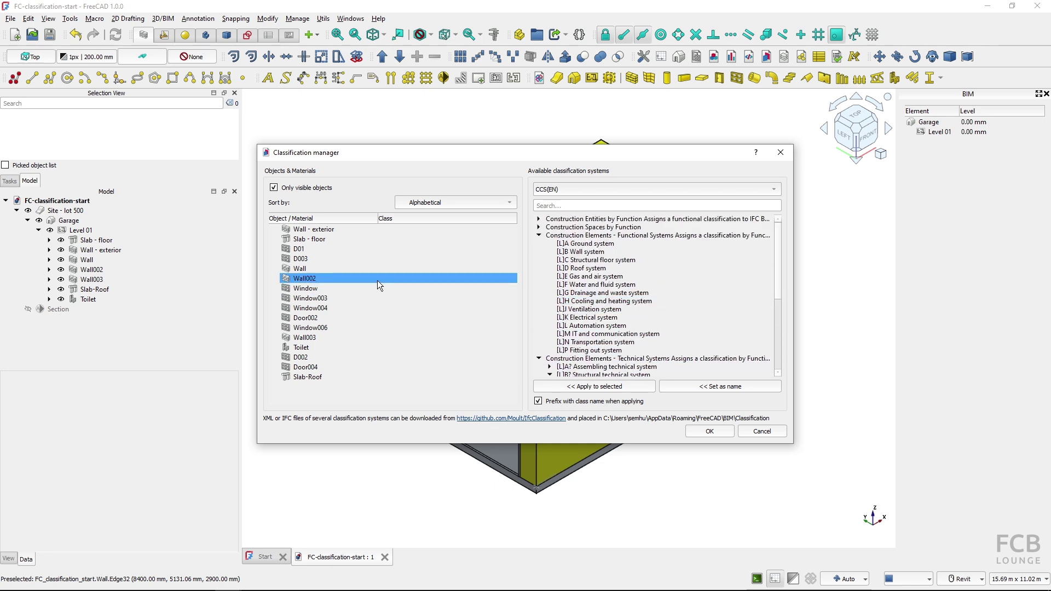
drag(350, 278, 305, 234)
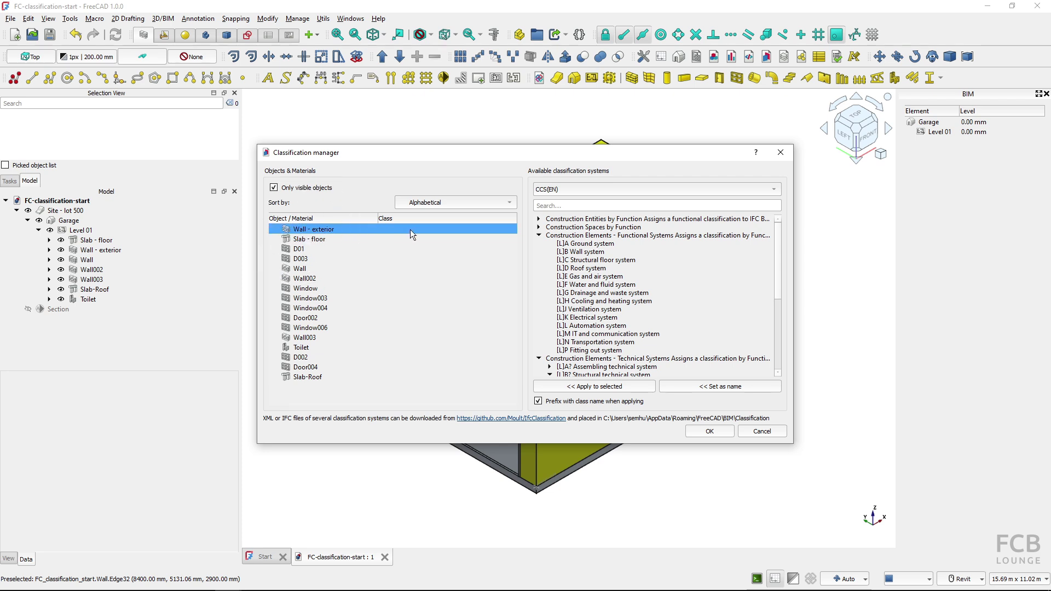
click(604, 236)
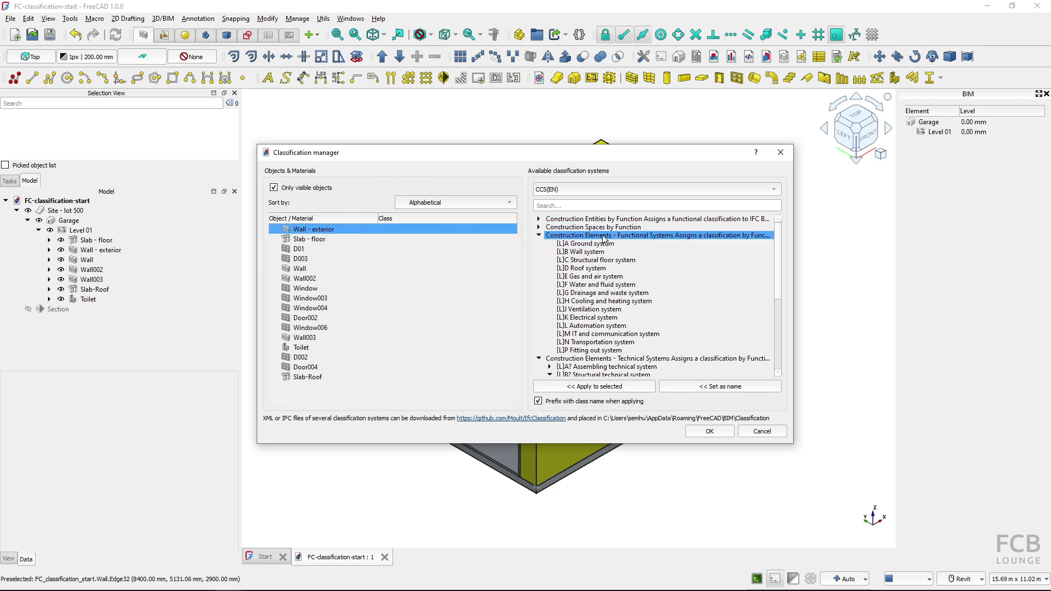
click(602, 261)
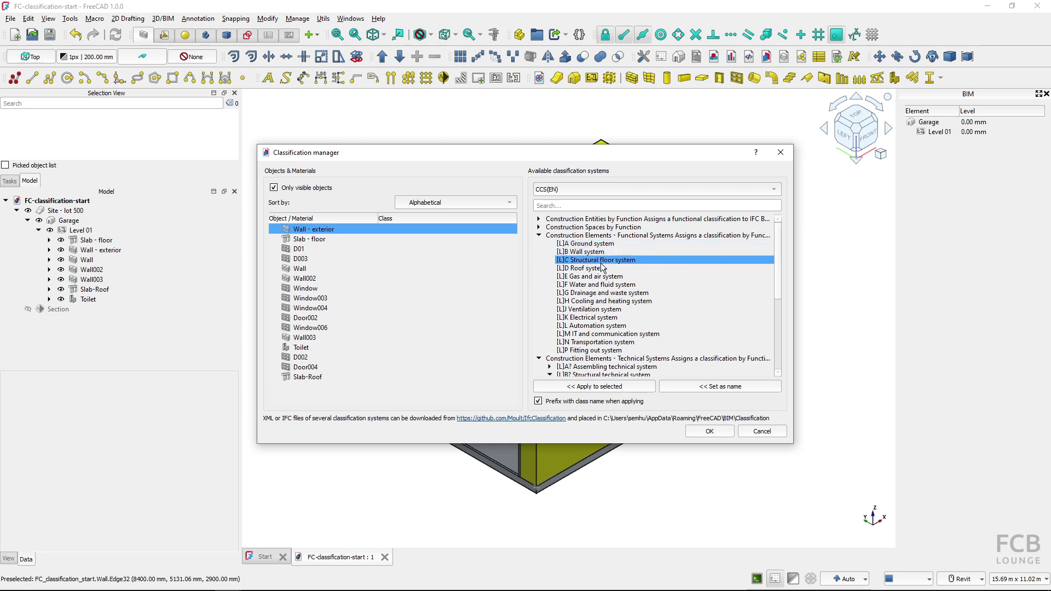
click(589, 253)
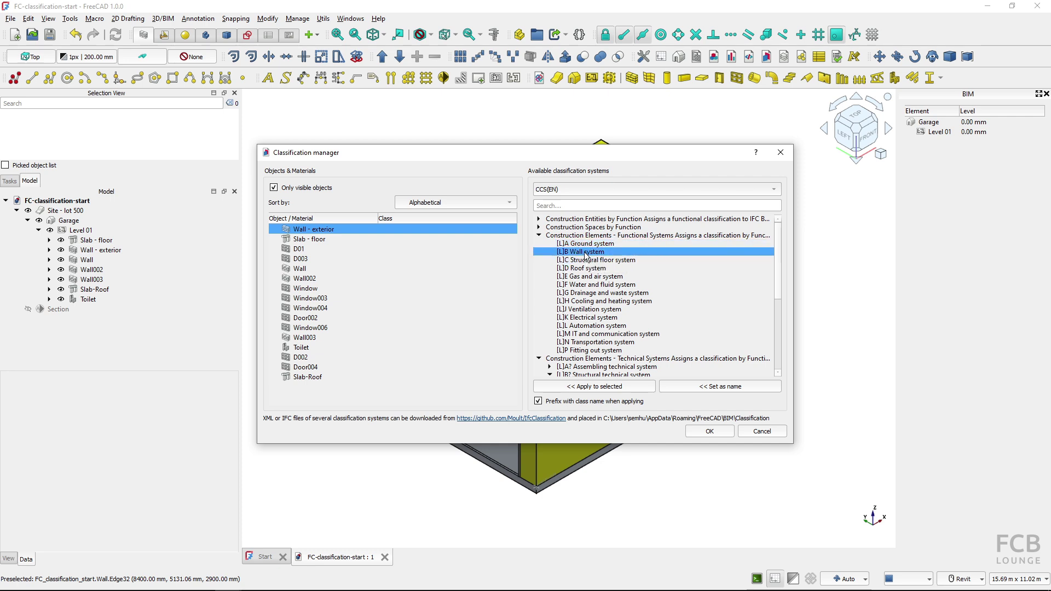
click(594, 387)
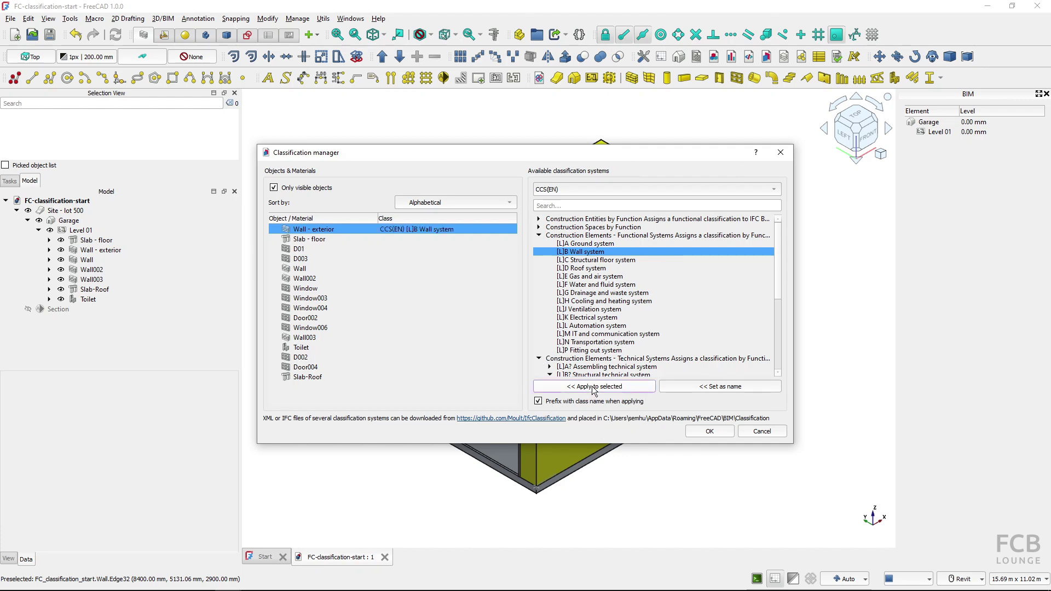
ctrl+click(406, 238)
click(414, 232)
click(356, 237)
shift+click(476, 248)
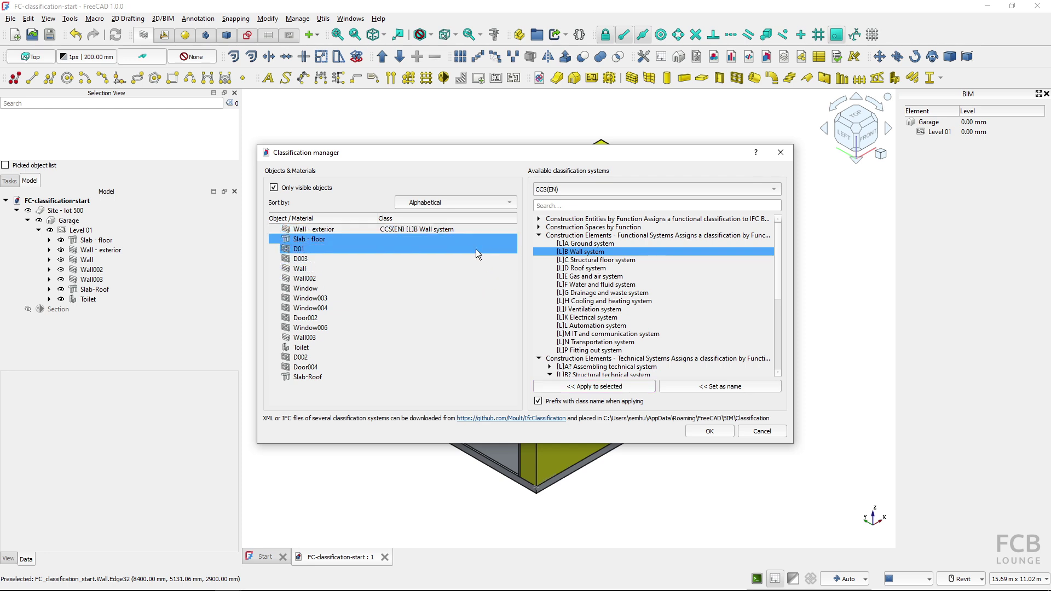
shift+click(421, 231)
ctrl+click(416, 233)
ctrl+click(415, 234)
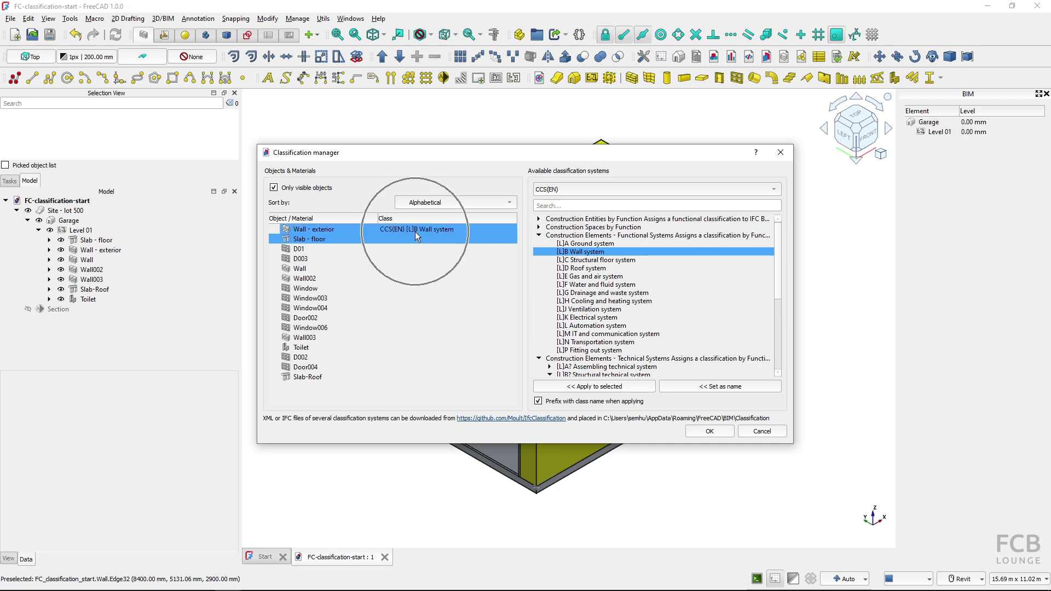
click(415, 232)
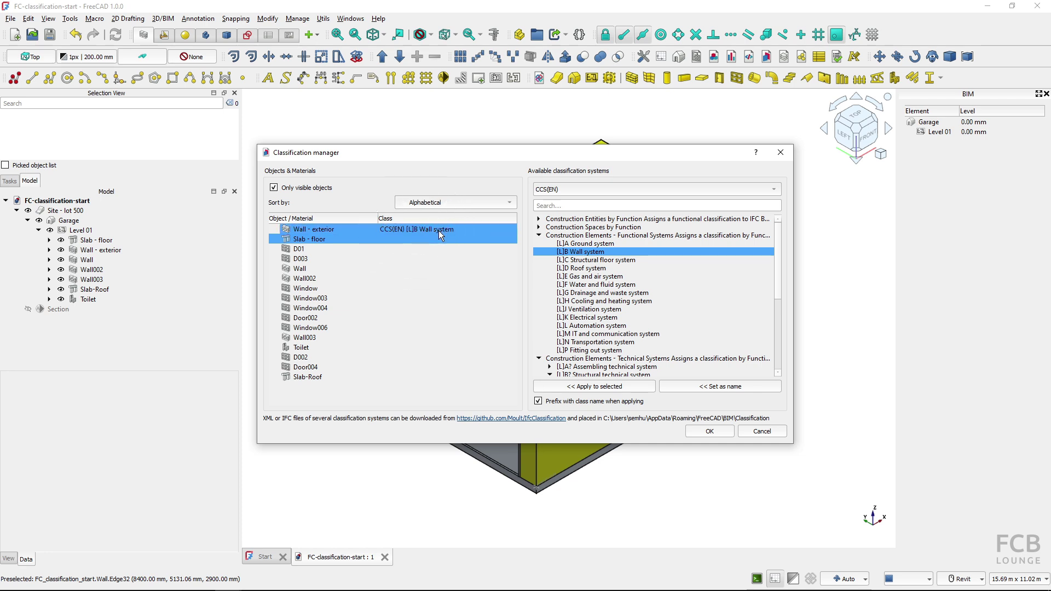
ctrl+click(447, 231)
ctrl+click(392, 230)
ctrl+click(391, 226)
ctrl+click(394, 230)
ctrl+click(396, 228)
ctrl+click(426, 279)
ctrl+click(425, 277)
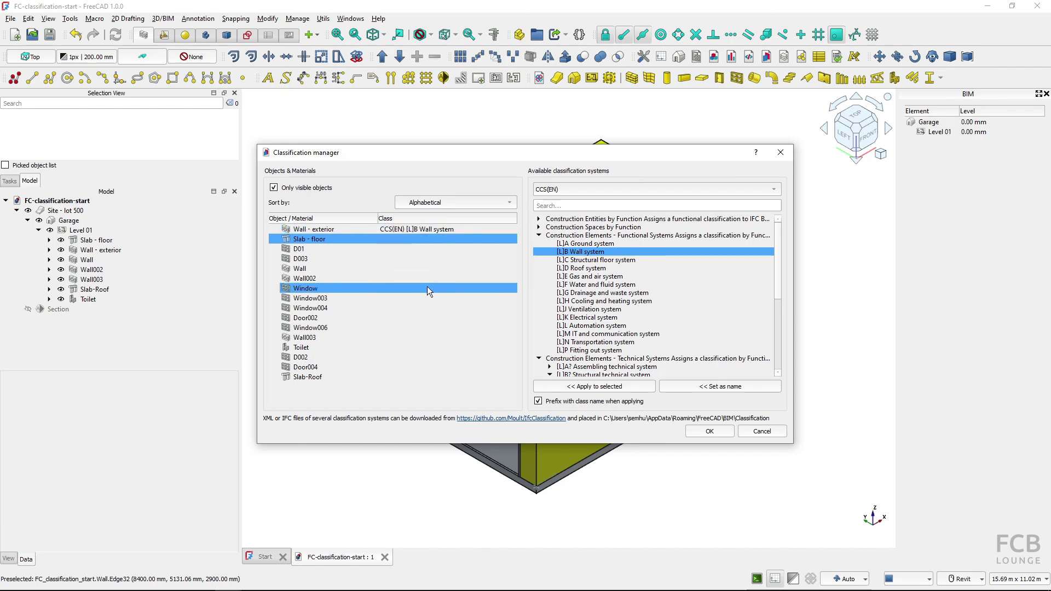
click(538, 402)
click(539, 401)
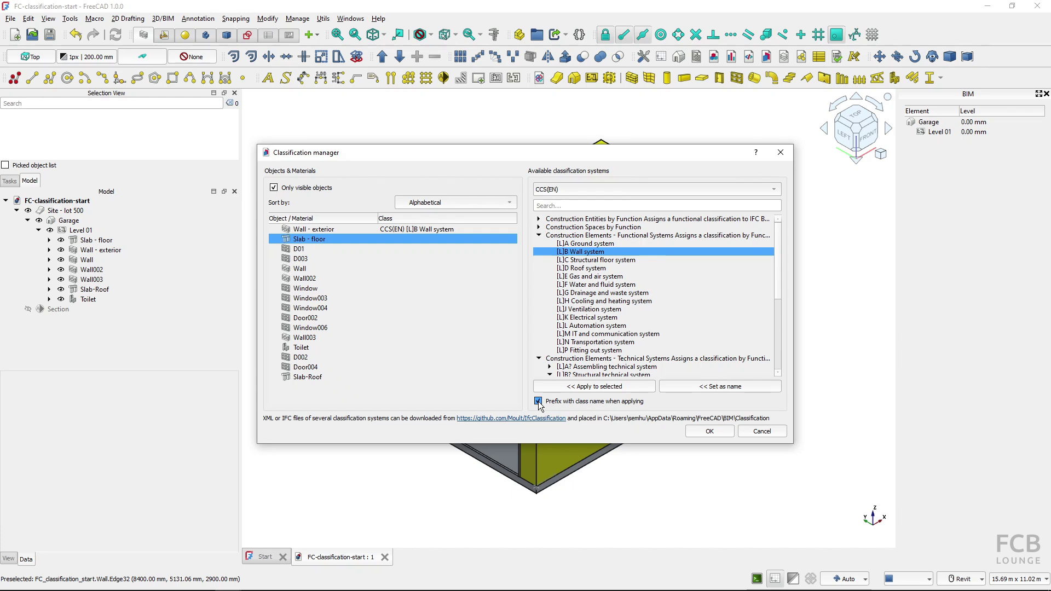
shift+click(397, 232)
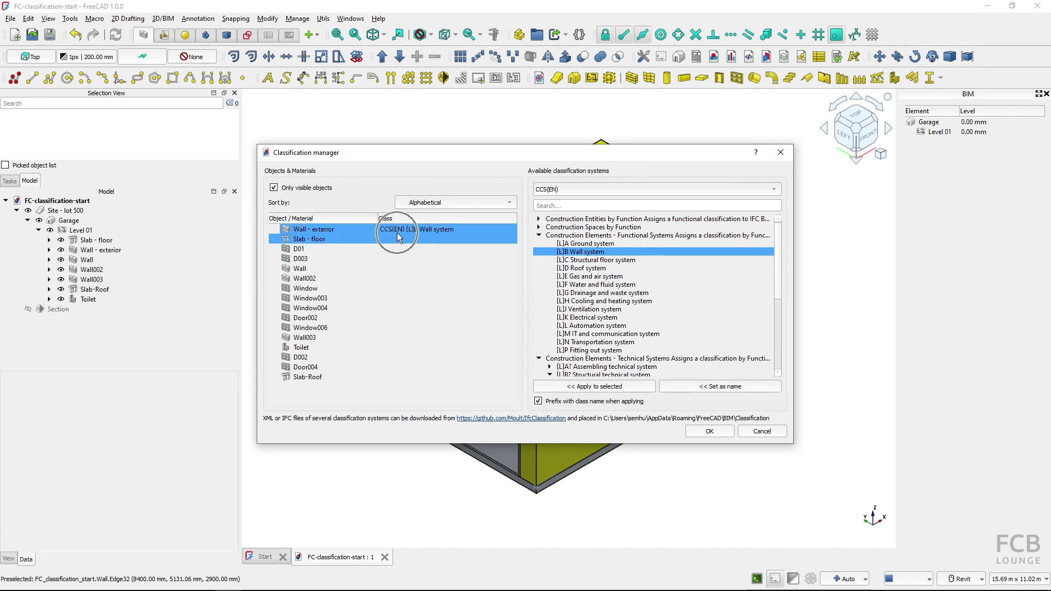
ctrl+click(397, 232)
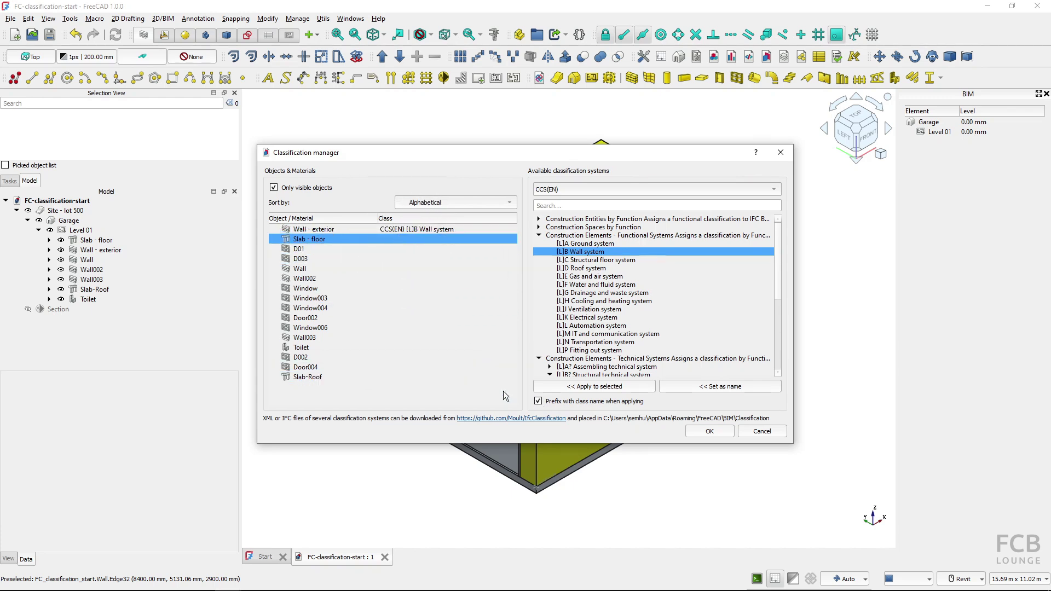
Turn off prefixing with the class name and reapply the [L]B Wall system class to Wall - exterior
click(539, 402)
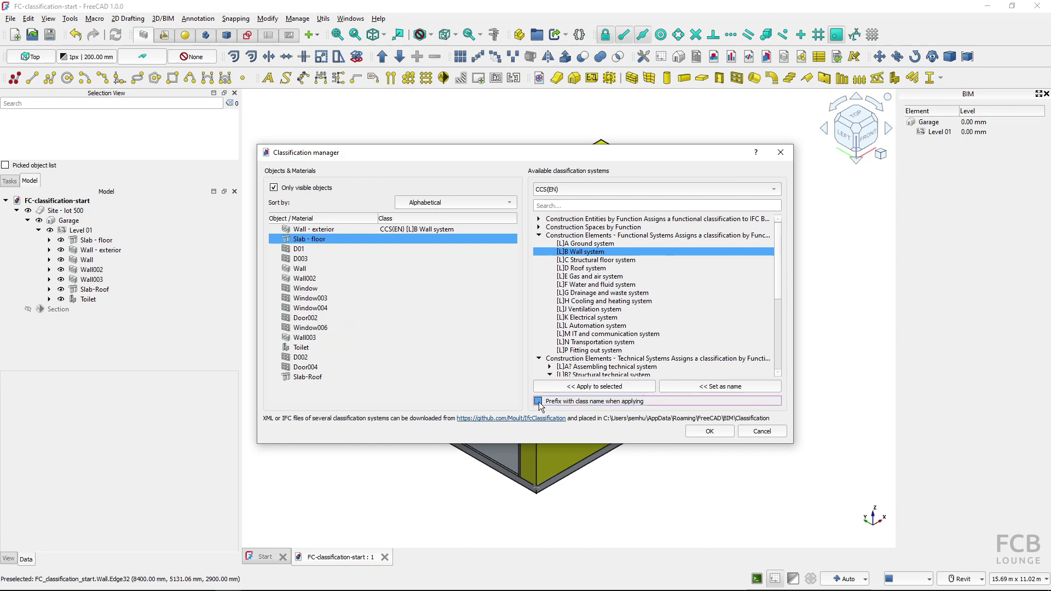
click(425, 232)
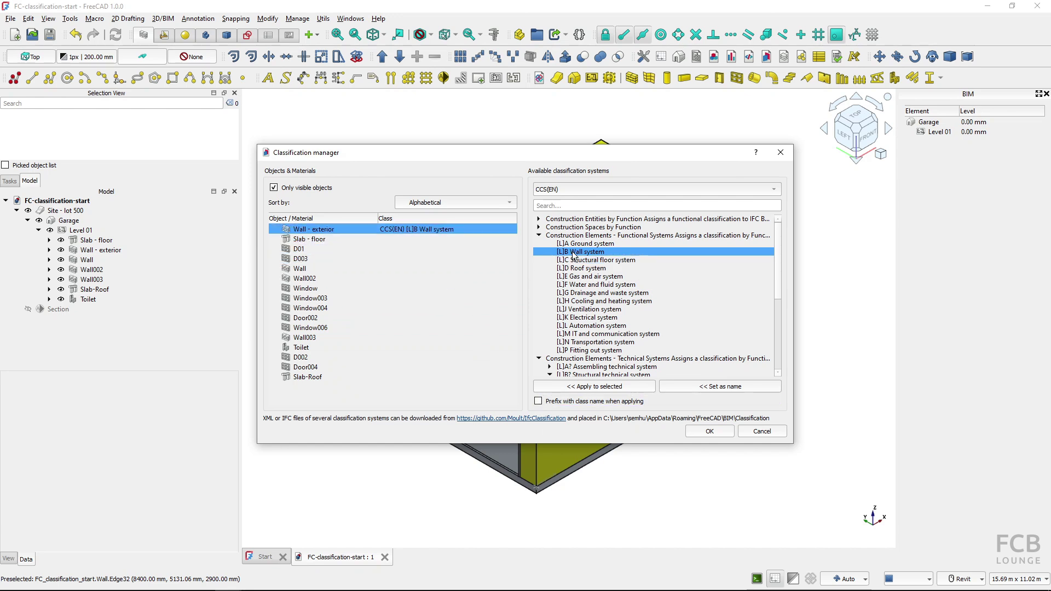
click(594, 387)
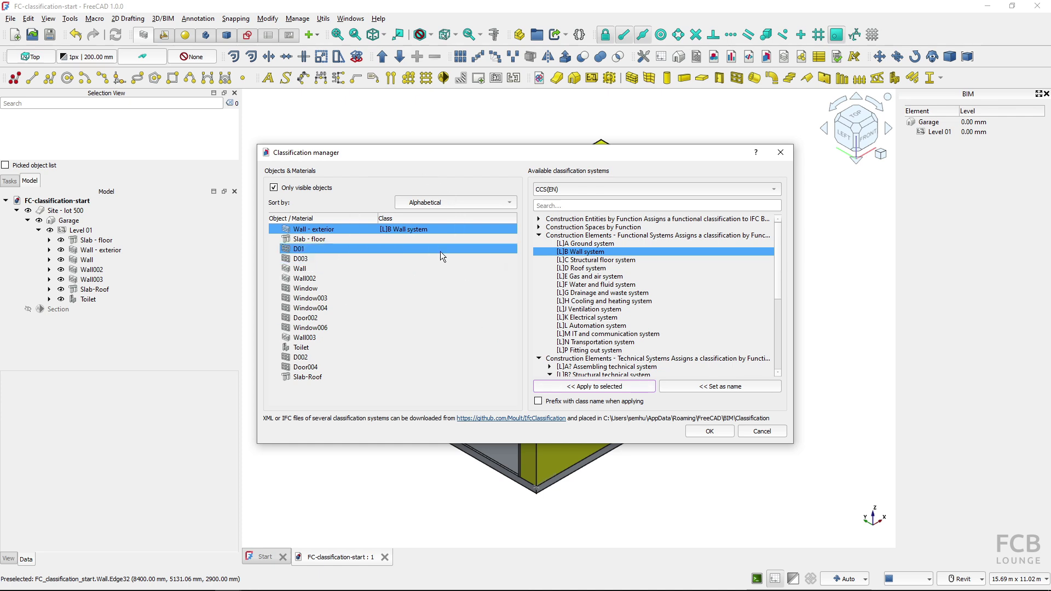
click(422, 231)
click(422, 231)
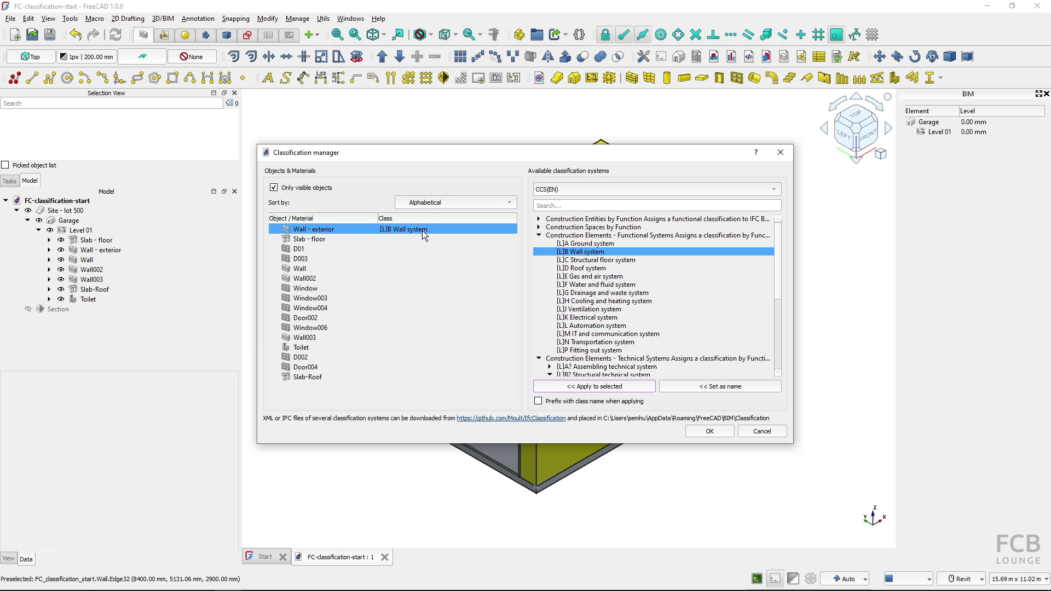
ctrl+click(403, 237)
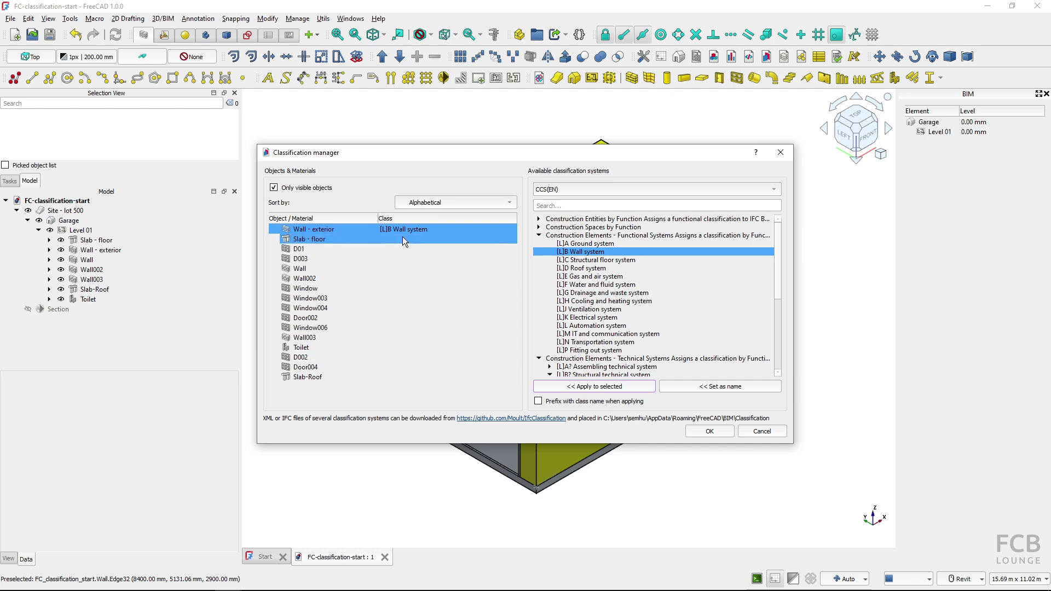
Assign the CCS(EN) class [L]C Structural floor system to the Slab - floor object
click(306, 240)
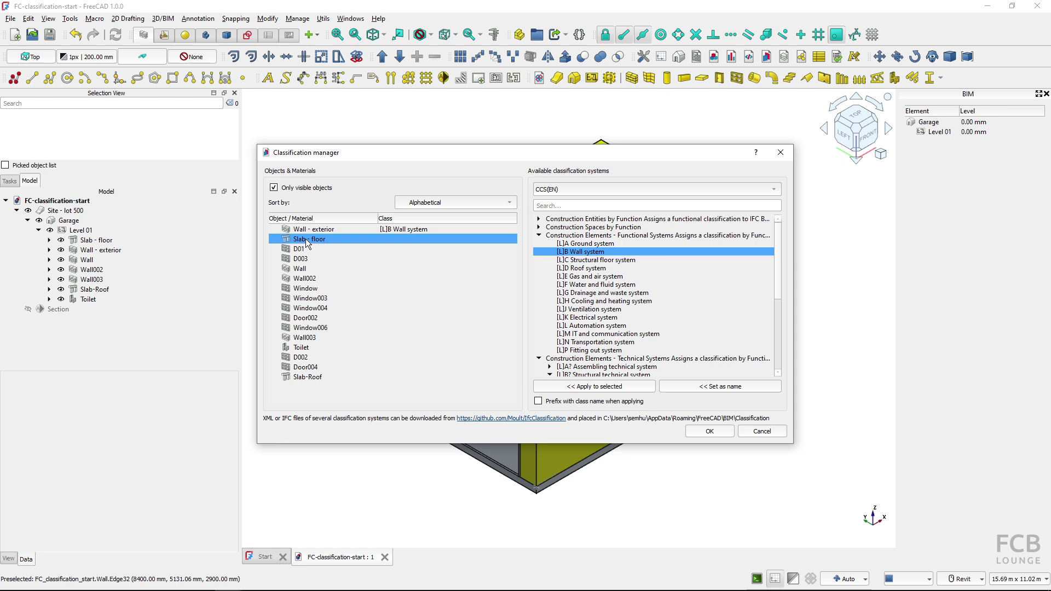
click(609, 310)
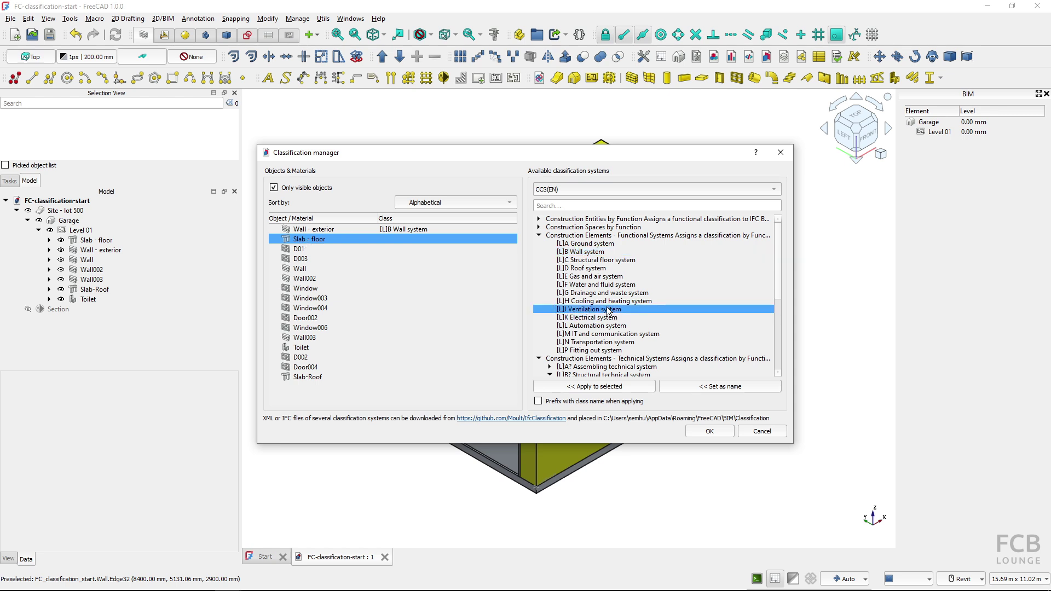
click(606, 386)
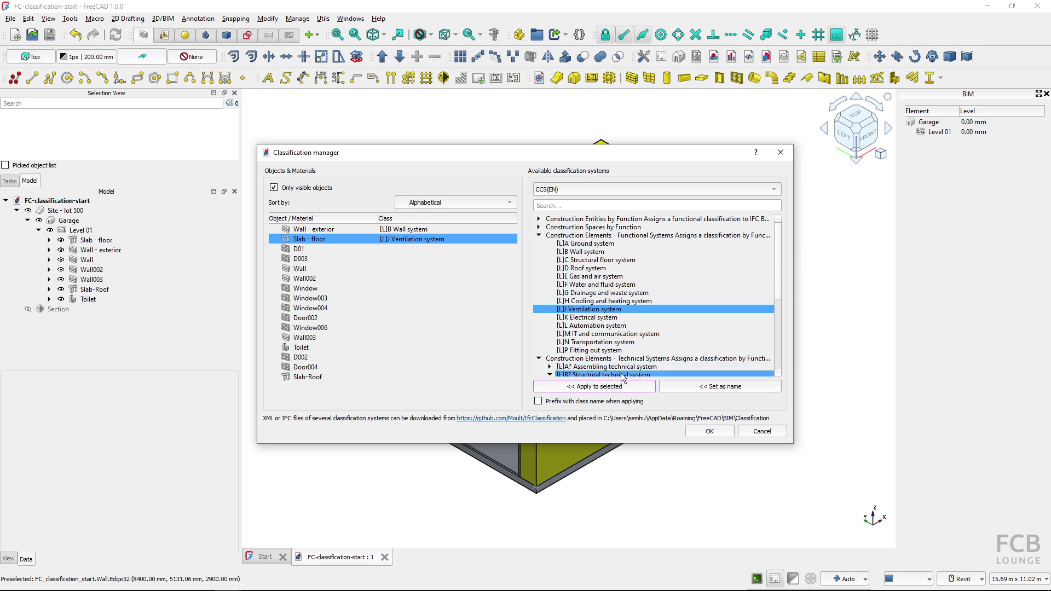
click(599, 263)
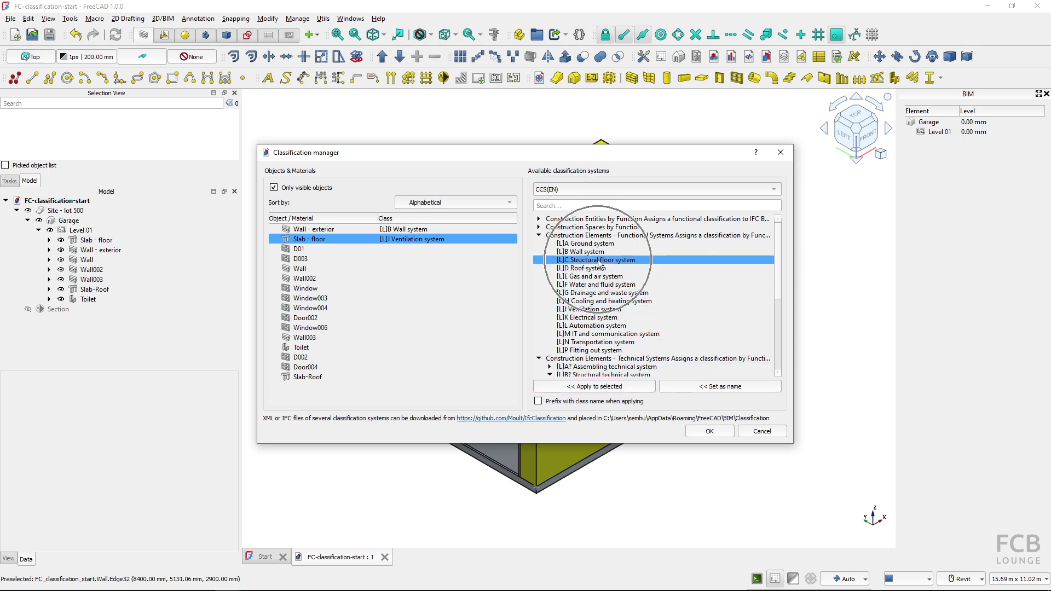
click(605, 388)
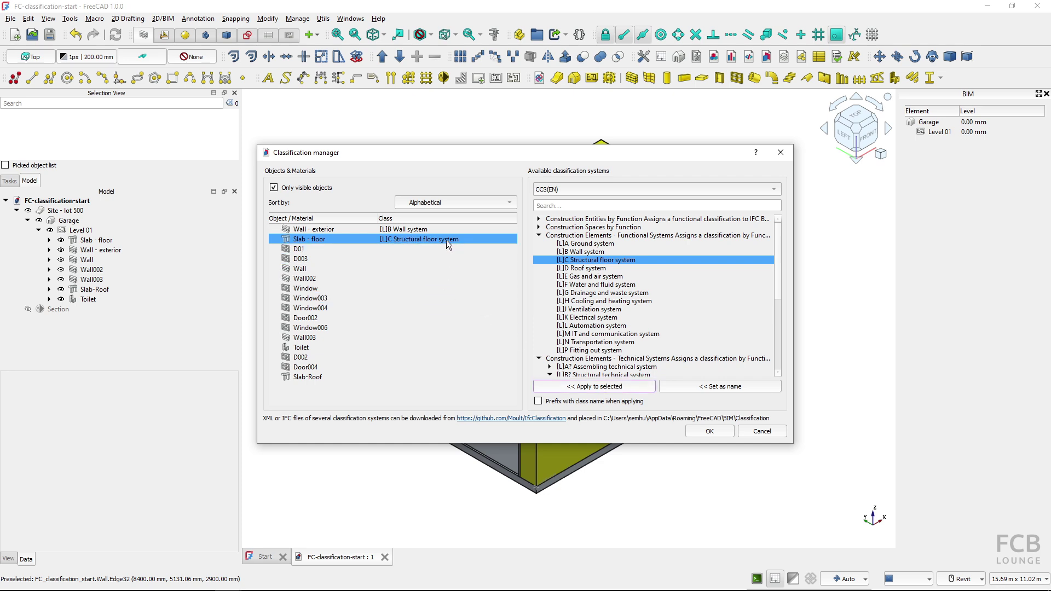
ctrl+click(501, 286)
Search the CCS(EN) classes for "door" and apply [L]QQC Door to the D01 object
click(539, 227)
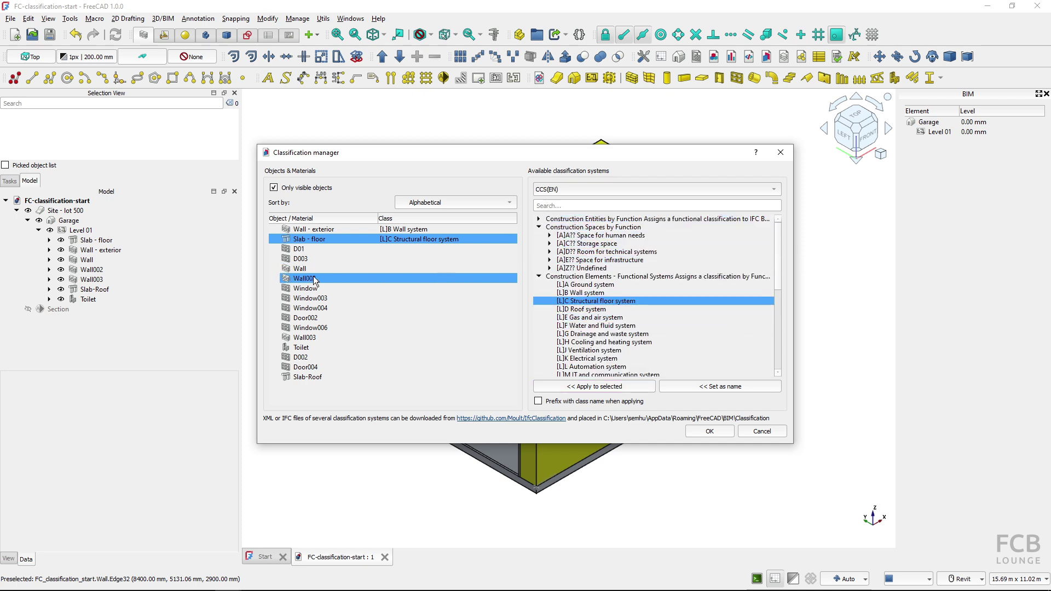
click(594, 205)
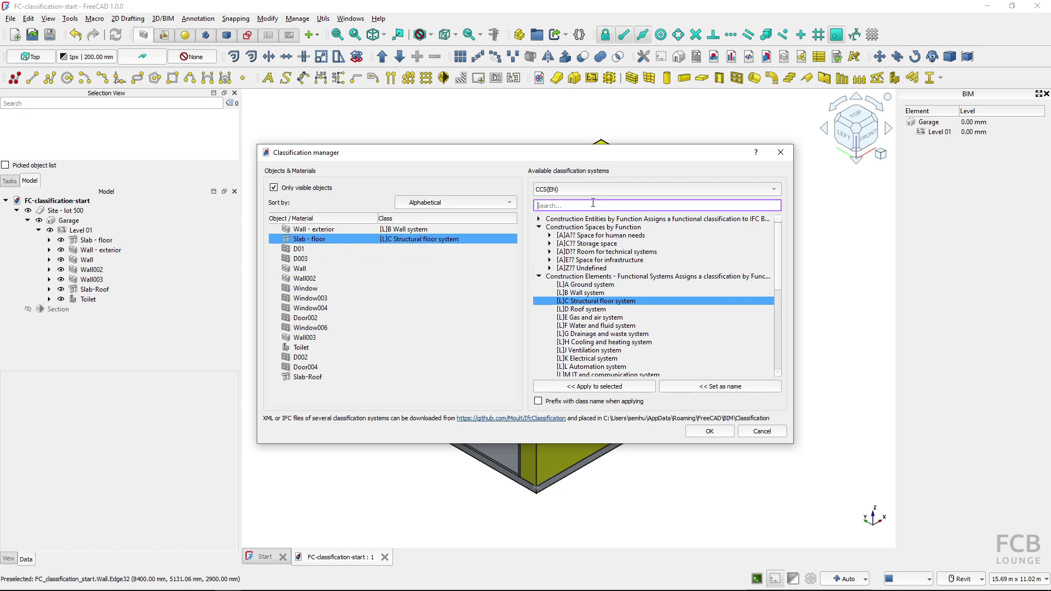
text(door)
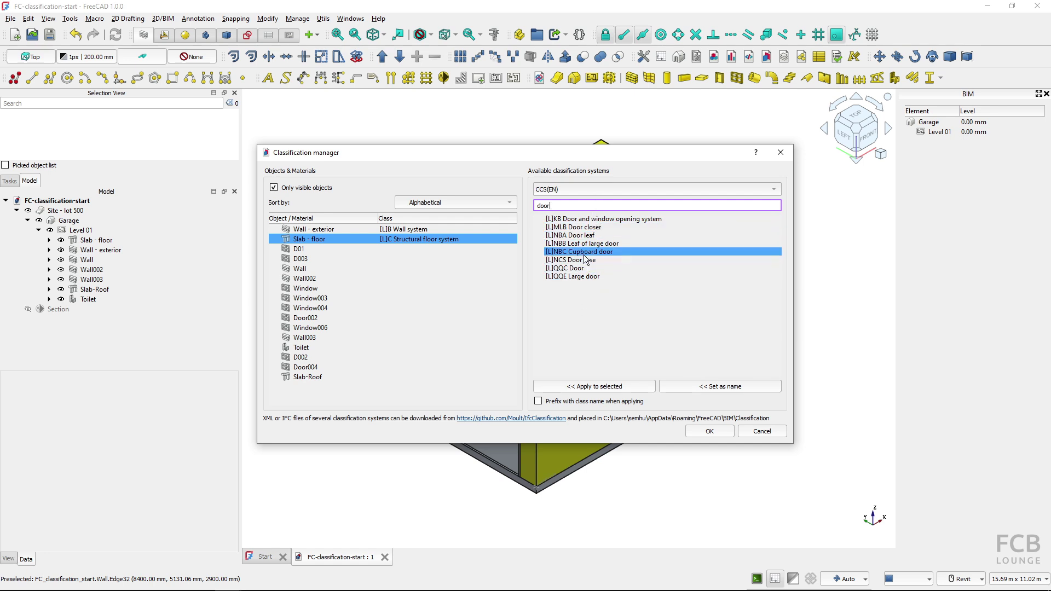
ctrl+click(303, 250)
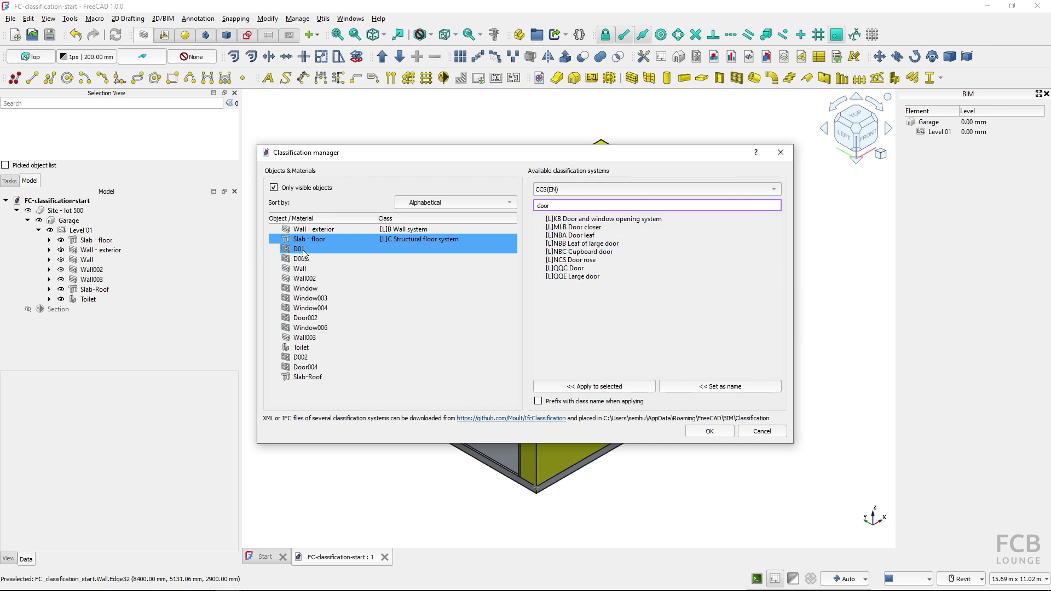
click(582, 269)
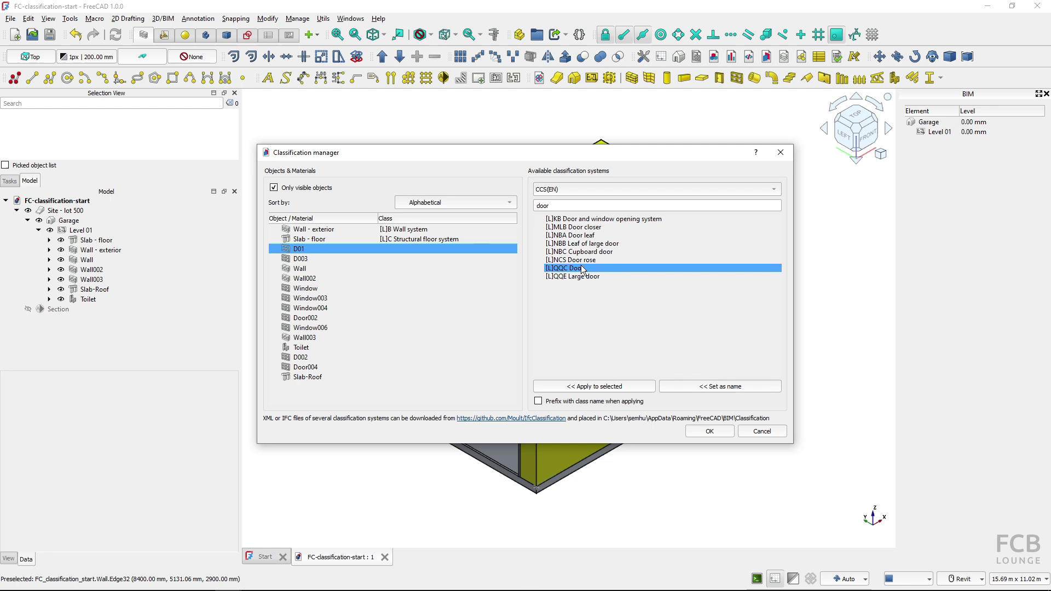
click(582, 268)
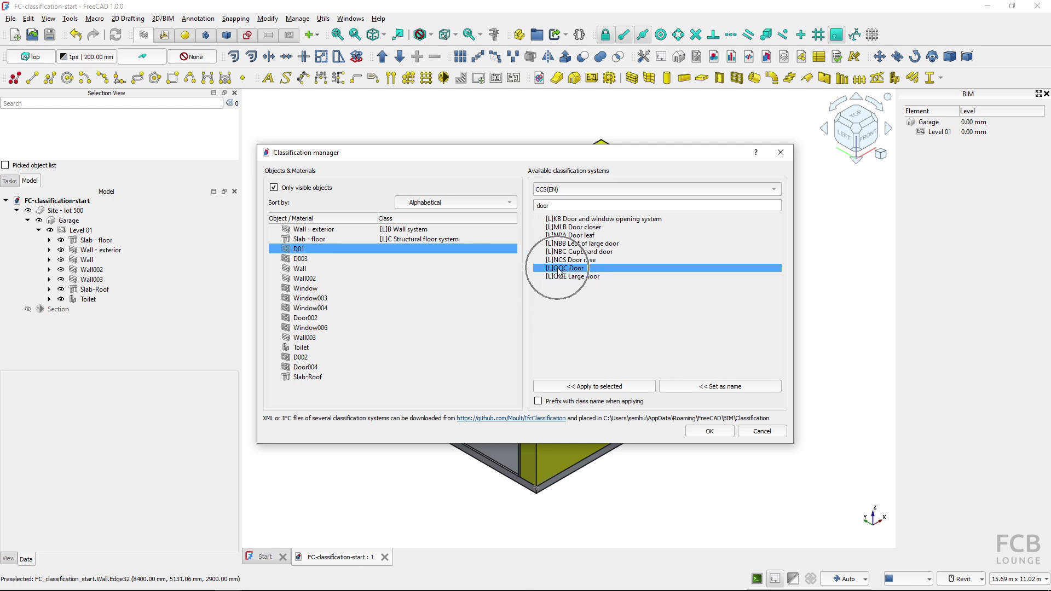
click(584, 385)
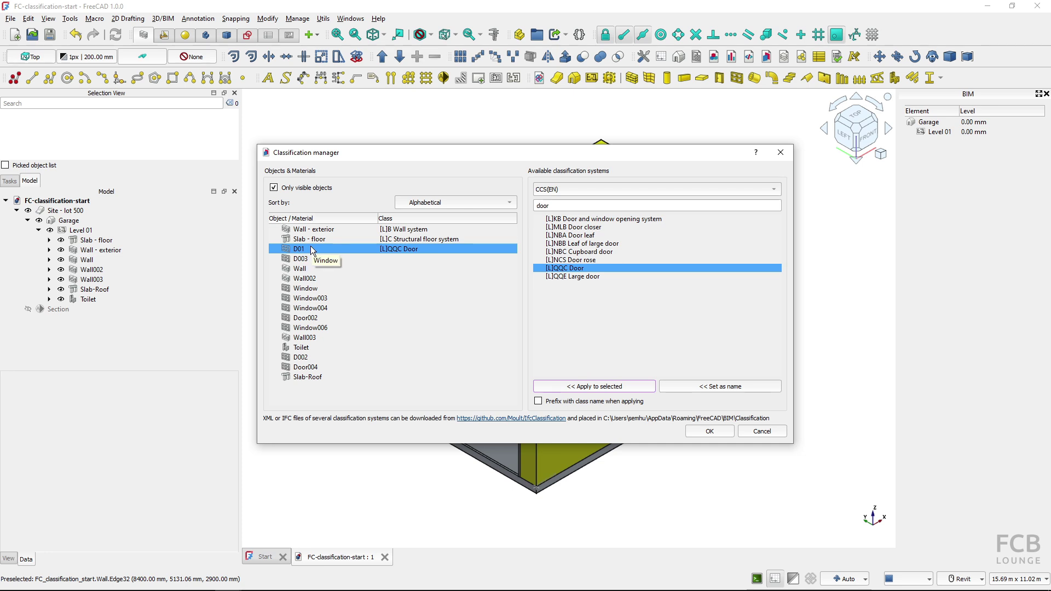
ctrl+click(475, 289)
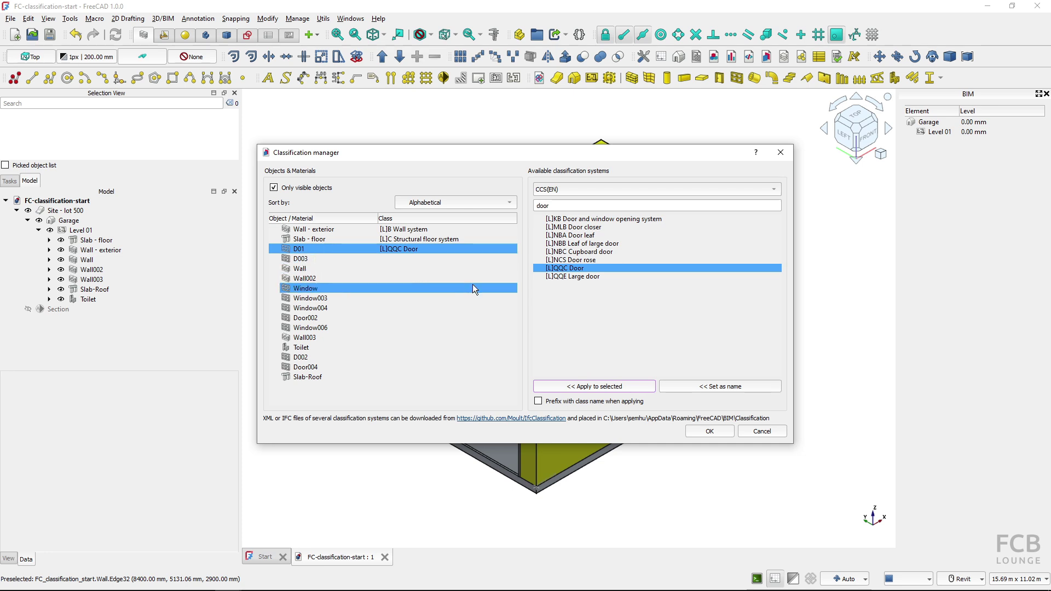
ctrl+click(473, 286)
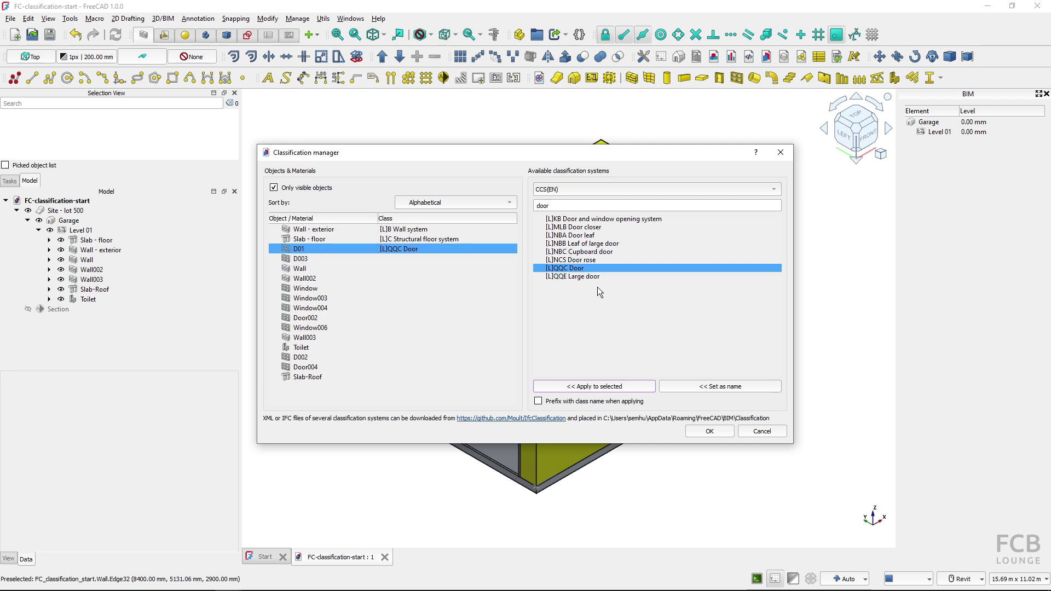
Switch the classification system to Uniclass2015_Jan2020 and select only the D003 object for classification
click(609, 190)
click(607, 197)
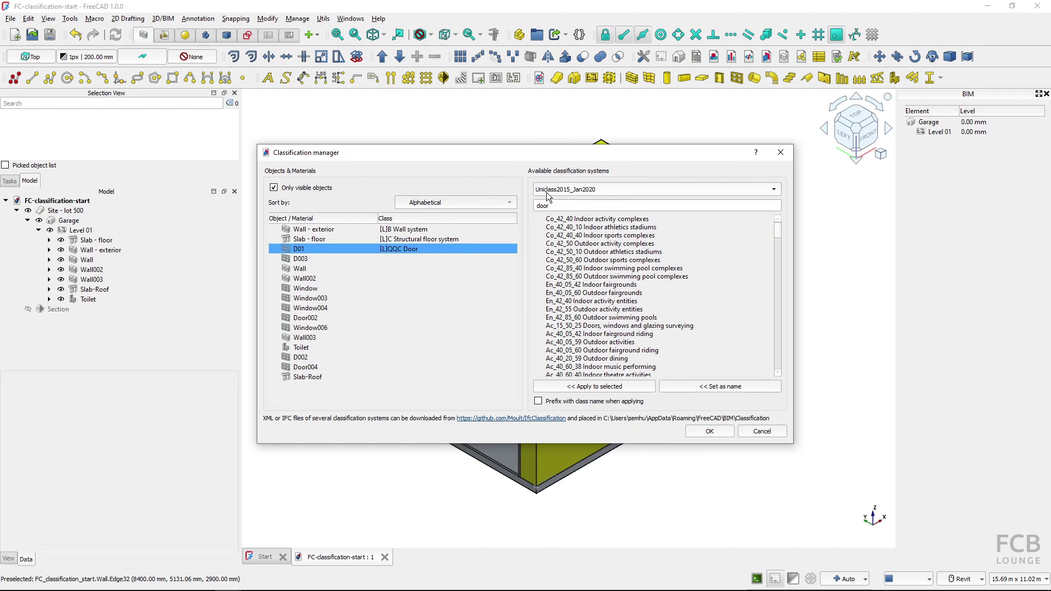
click(417, 258)
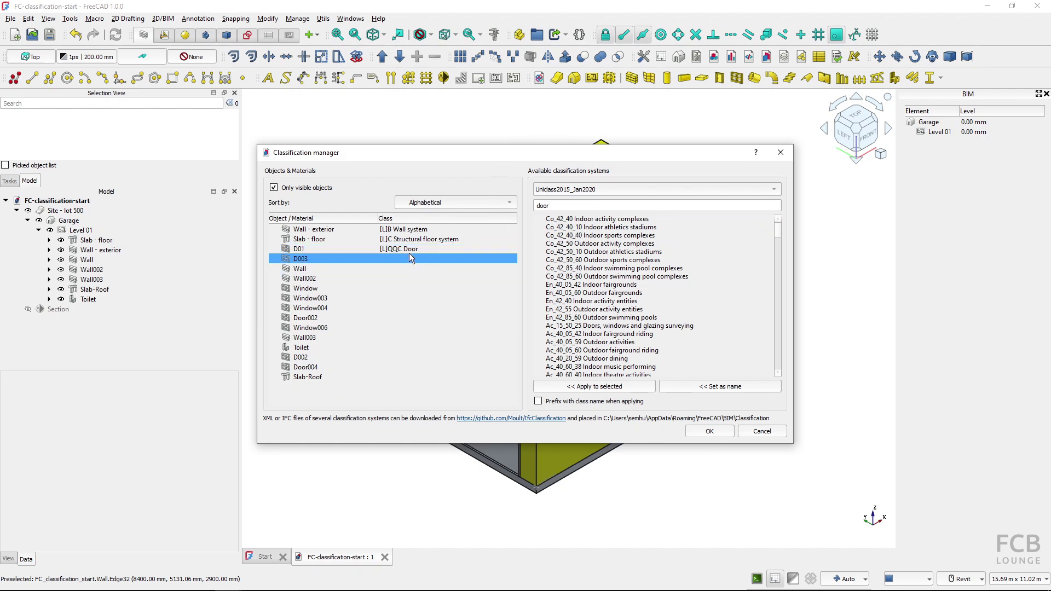
ctrl+click(411, 249)
click(465, 259)
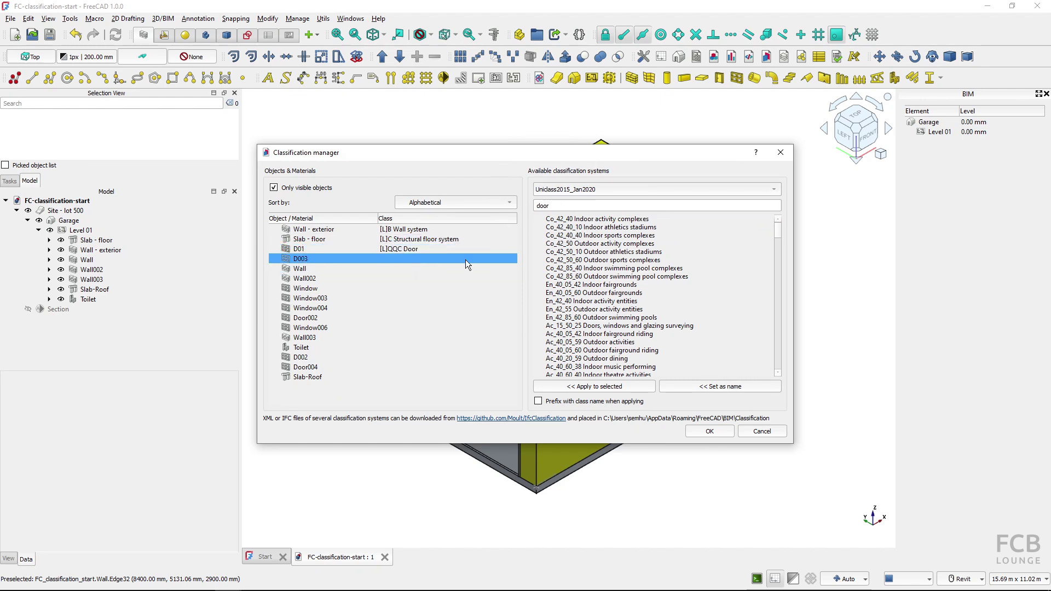
ctrl+click(420, 251)
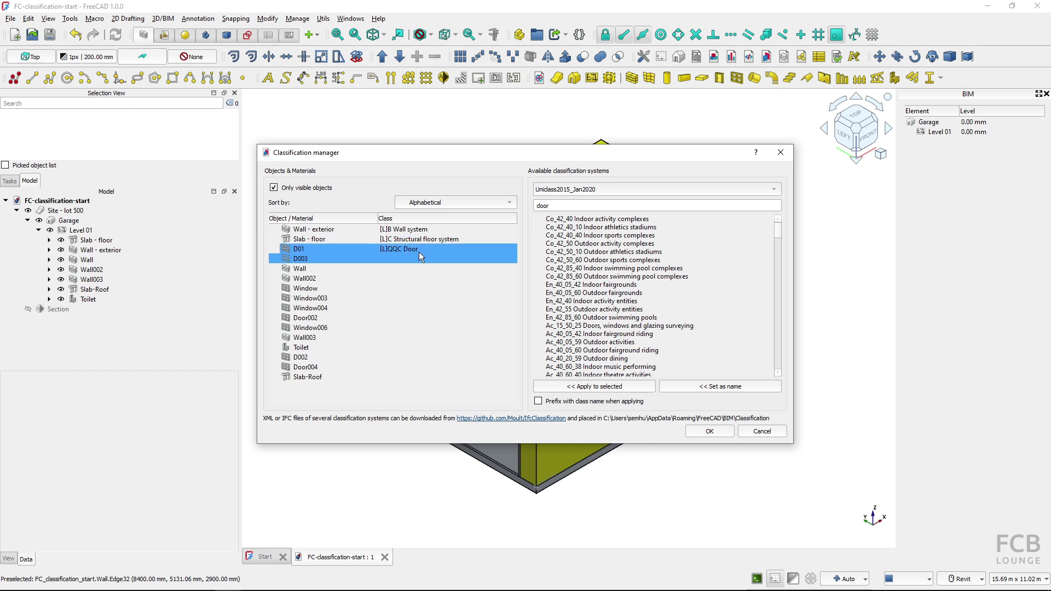
ctrl+click(416, 252)
ctrl+click(308, 268)
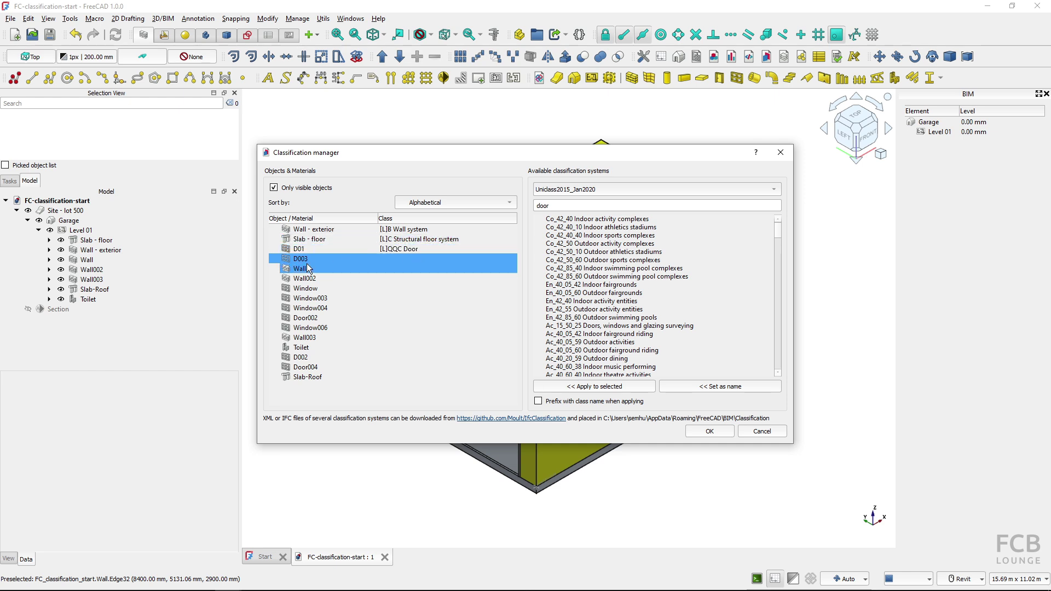
ctrl+click(308, 269)
Find the Uniclass class EF_25_30 Doors and windows among the door results and apply it to D003
click(588, 252)
click(615, 310)
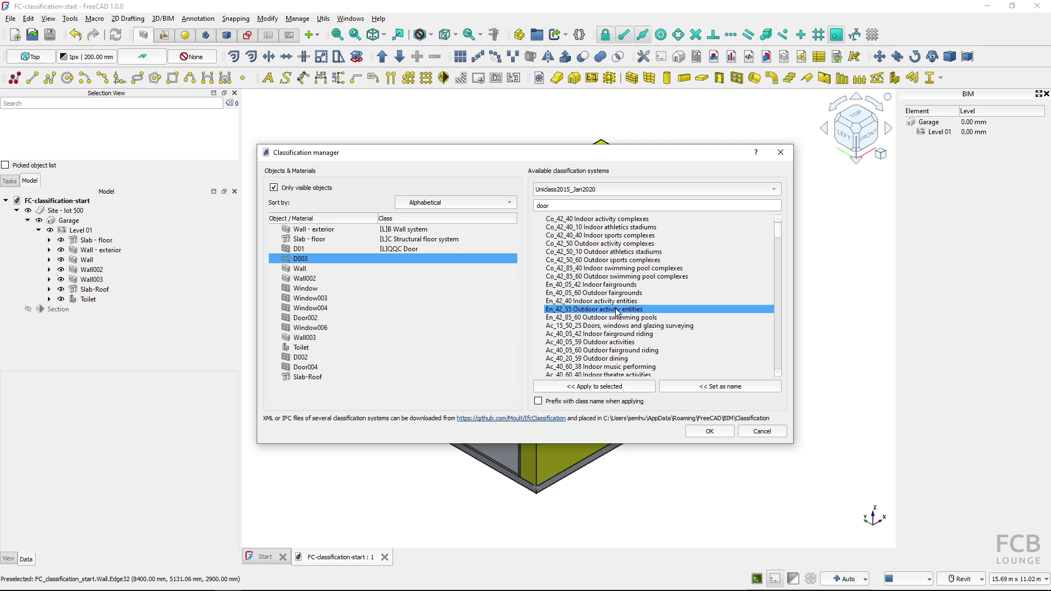
ctrl+click(403, 250)
ctrl+click(404, 251)
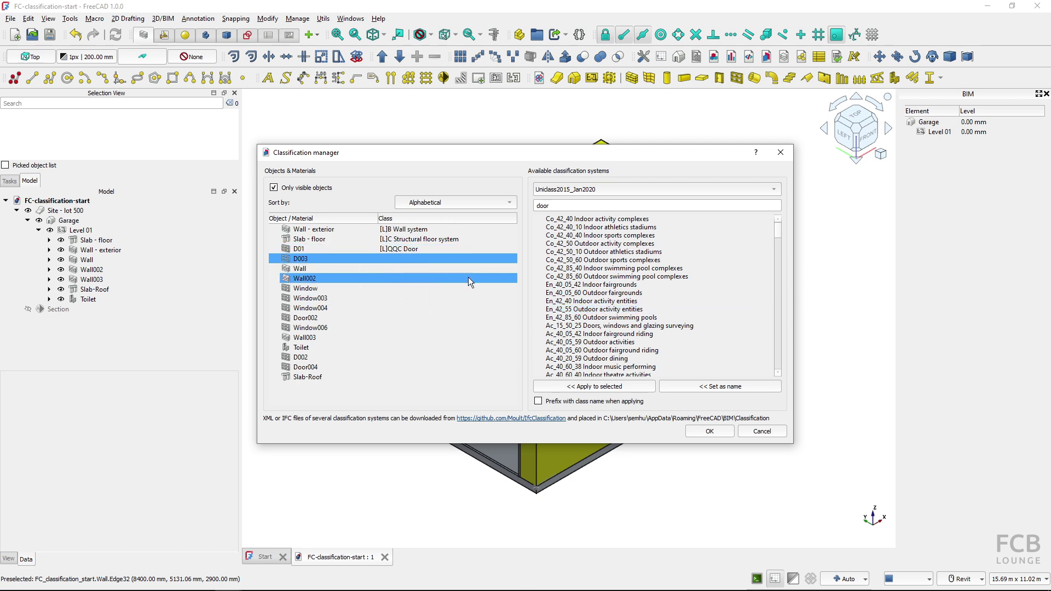
click(594, 343)
click(588, 231)
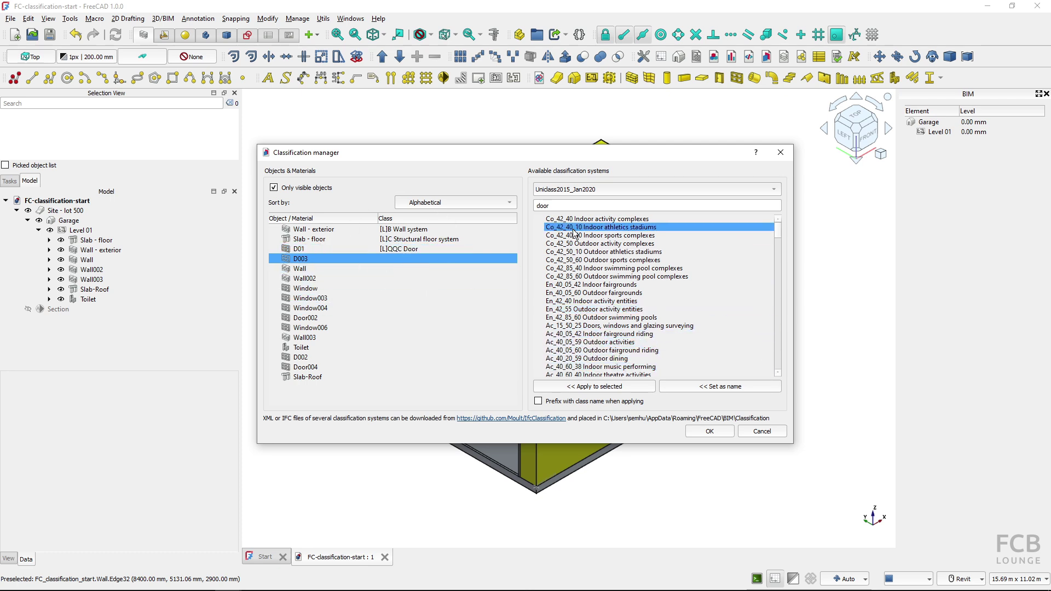
click(625, 309)
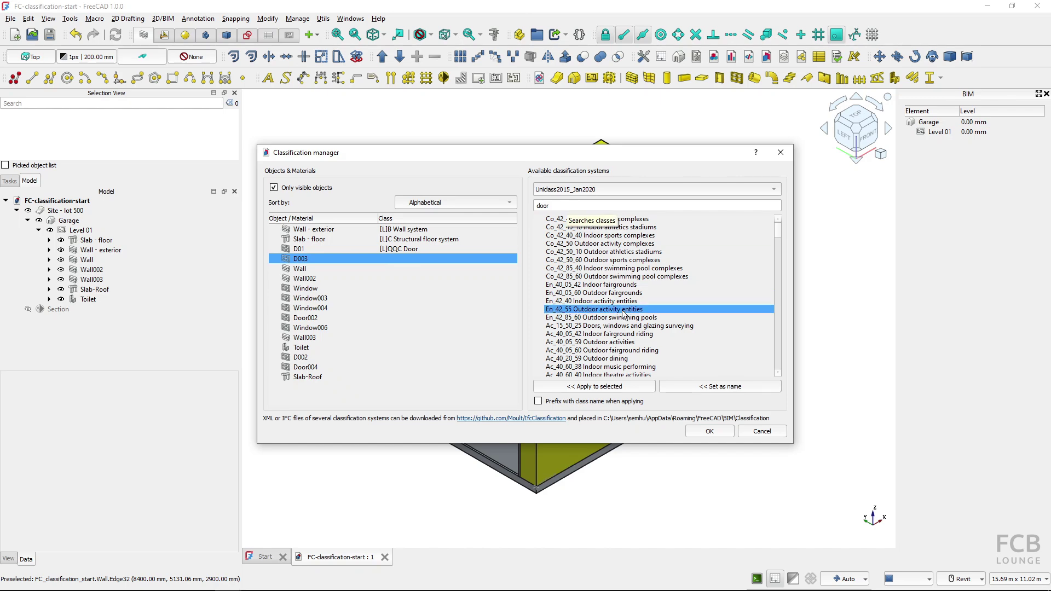
scroll(627, 310, down, 7)
click(628, 311)
scroll(629, 311, down, 4)
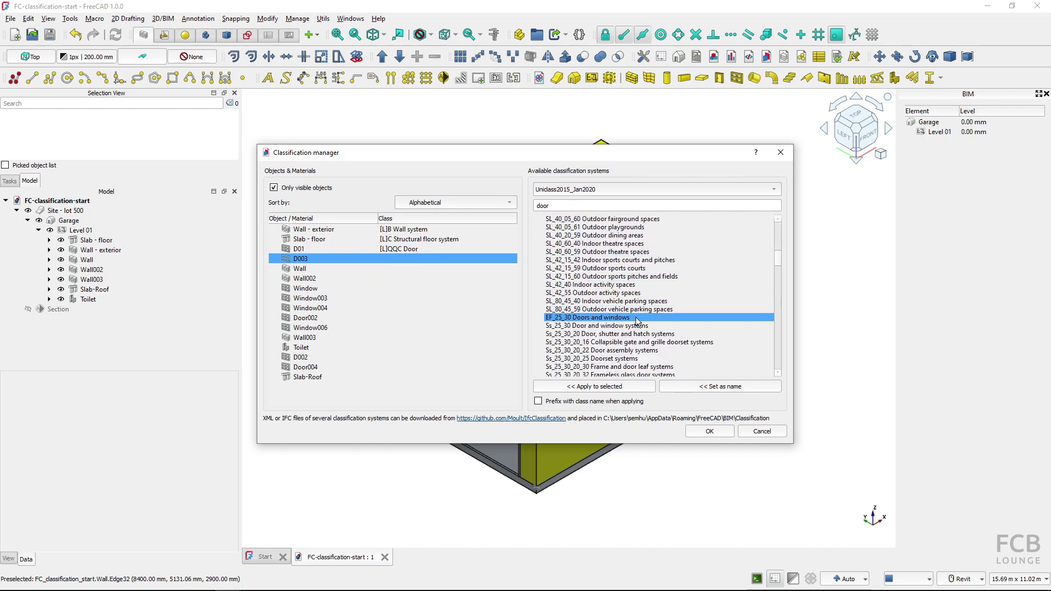
click(623, 335)
click(603, 318)
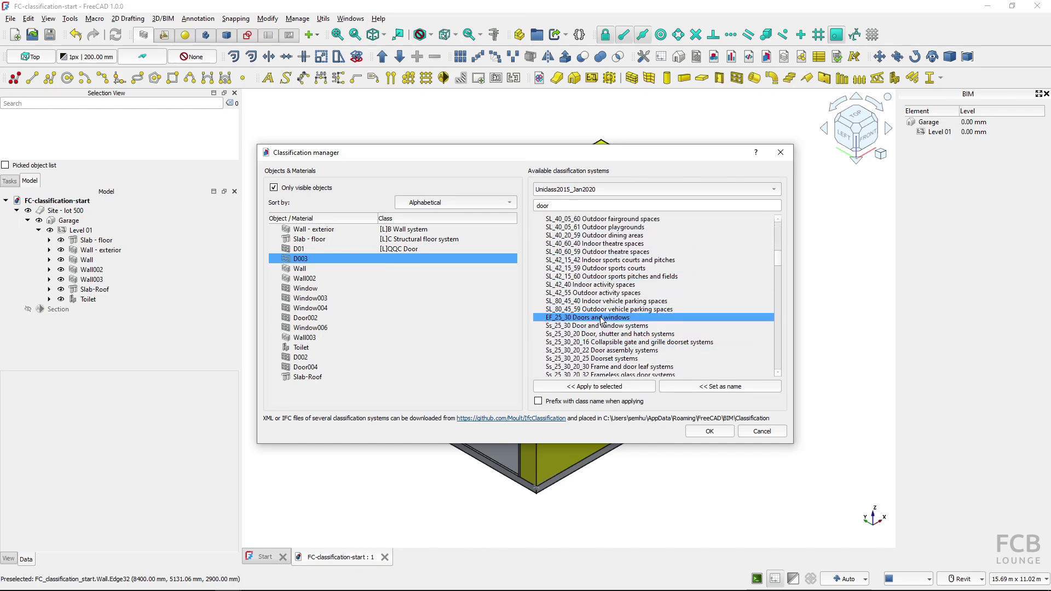
click(602, 387)
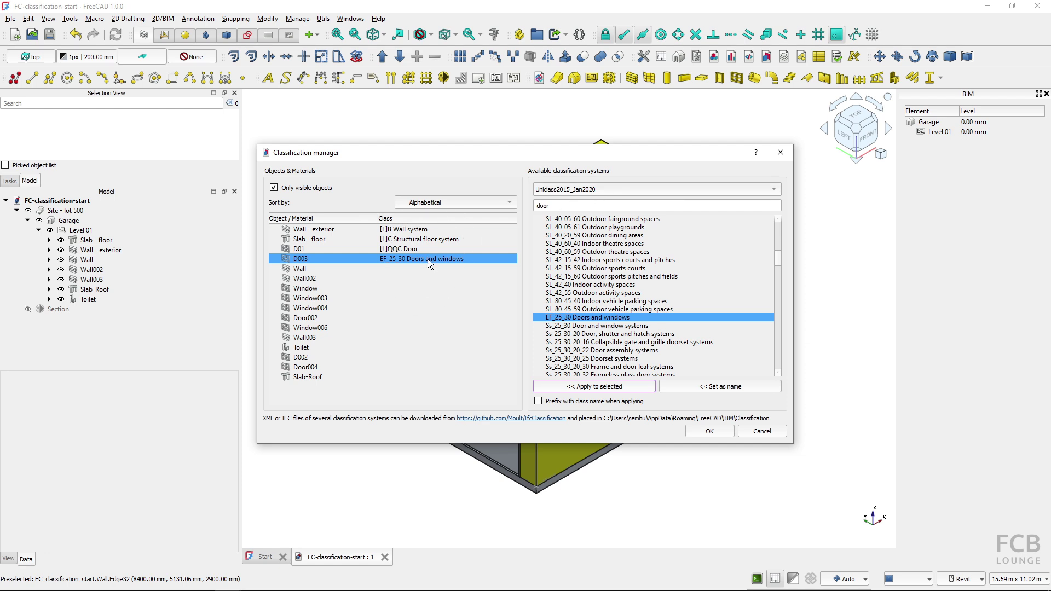
Search the Uniclass2015_Jan2020 classes for "wall" and apply EF_25_10 Walls to the Wall and Wall002 objects
click(595, 189)
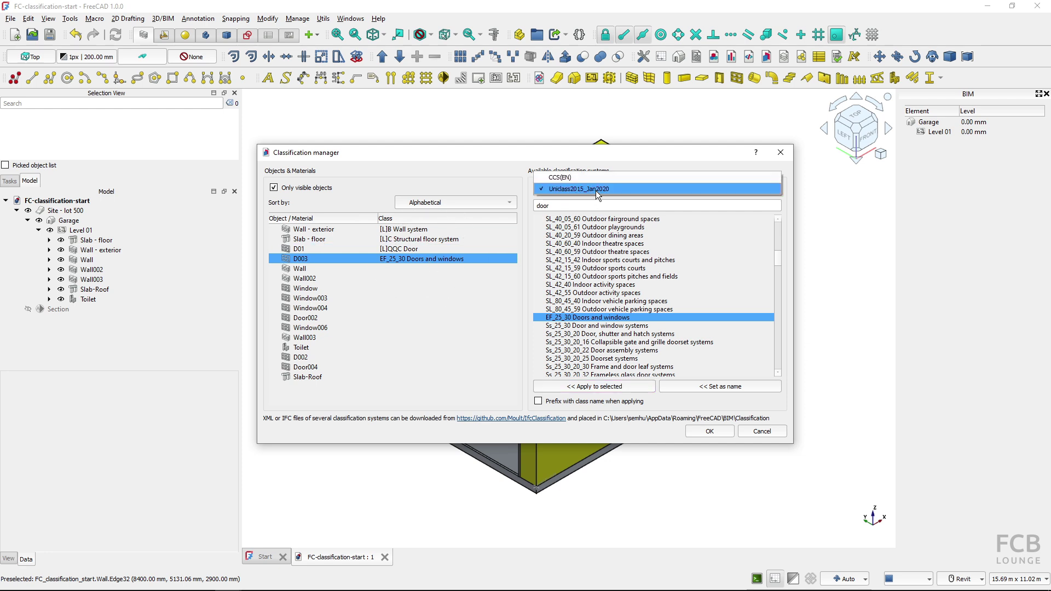
drag(449, 336, 438, 341)
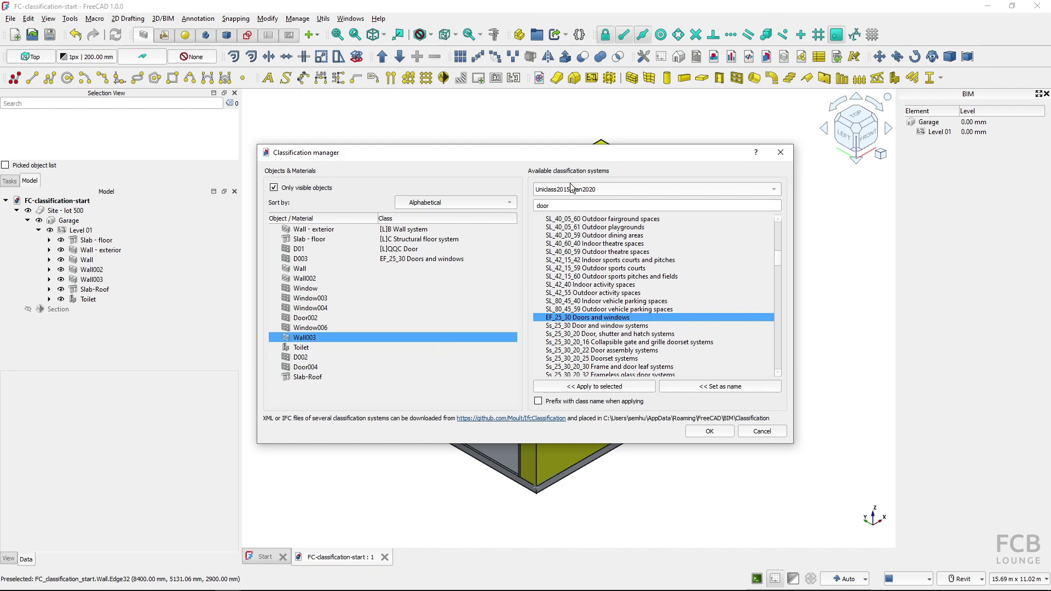
ctrl+click(435, 319)
ctrl+drag(434, 321, 313, 272)
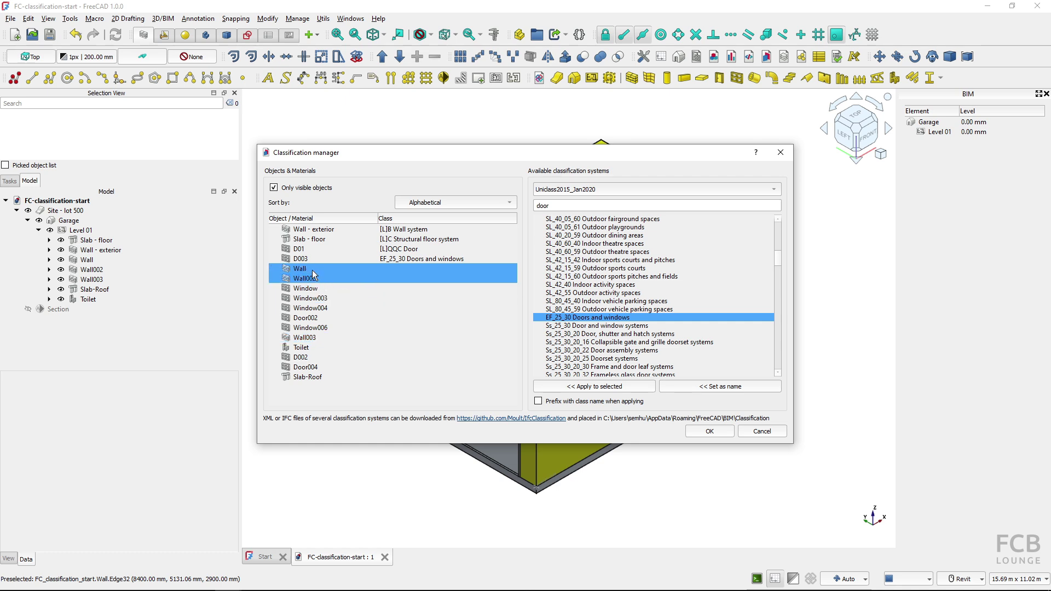
click(587, 206)
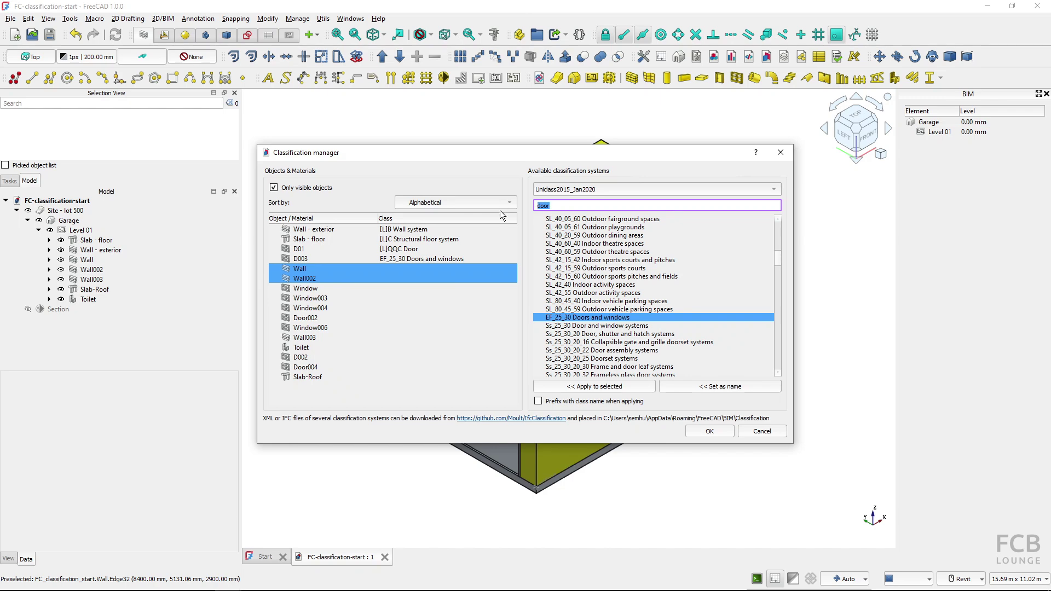
text(wall)
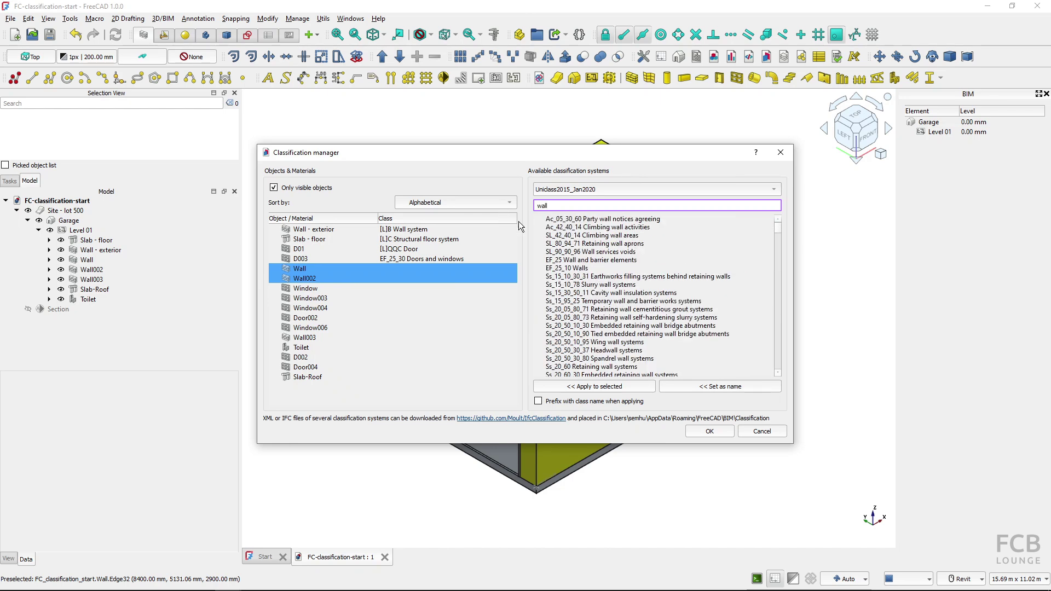
click(570, 269)
click(596, 388)
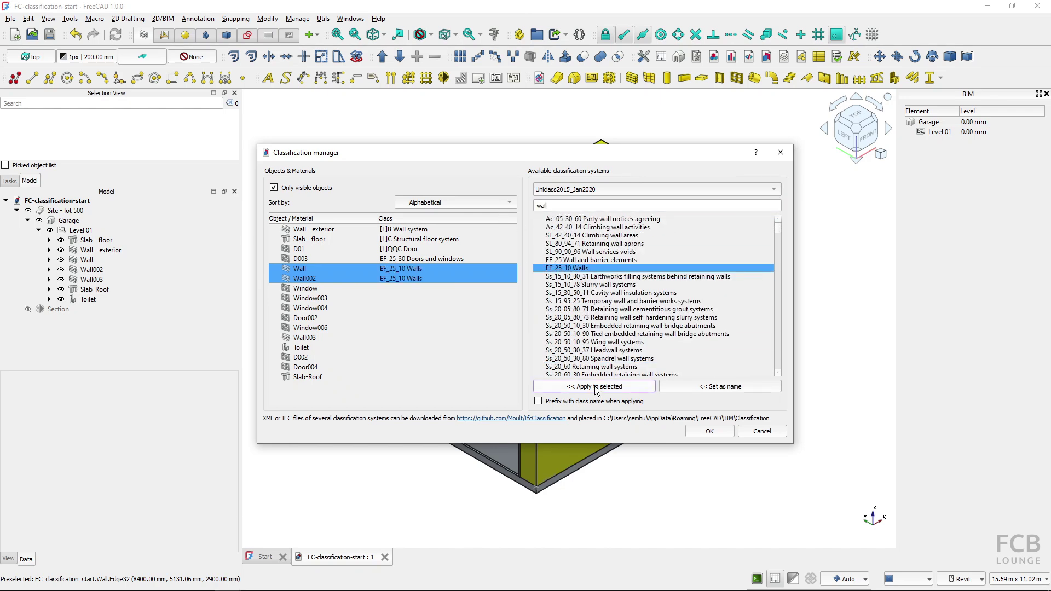
Sort the objects by IFC type and apply the Uniclass class Ss_25_30_95 Window systems to all four Window objects
click(462, 203)
click(451, 215)
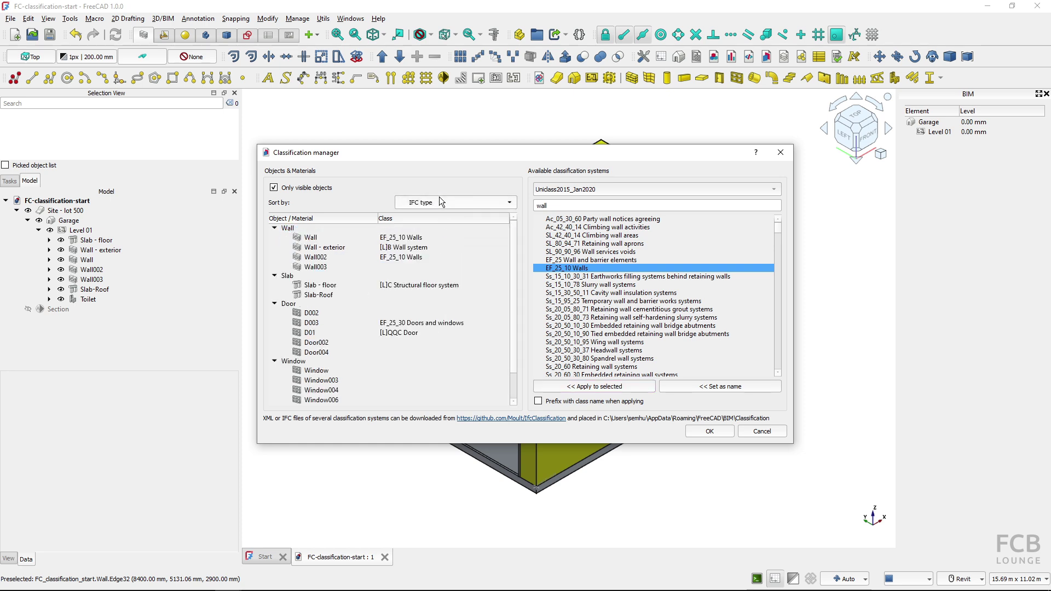
click(394, 323)
scroll(394, 324, down, 1)
drag(369, 343, 336, 372)
double_click(543, 206)
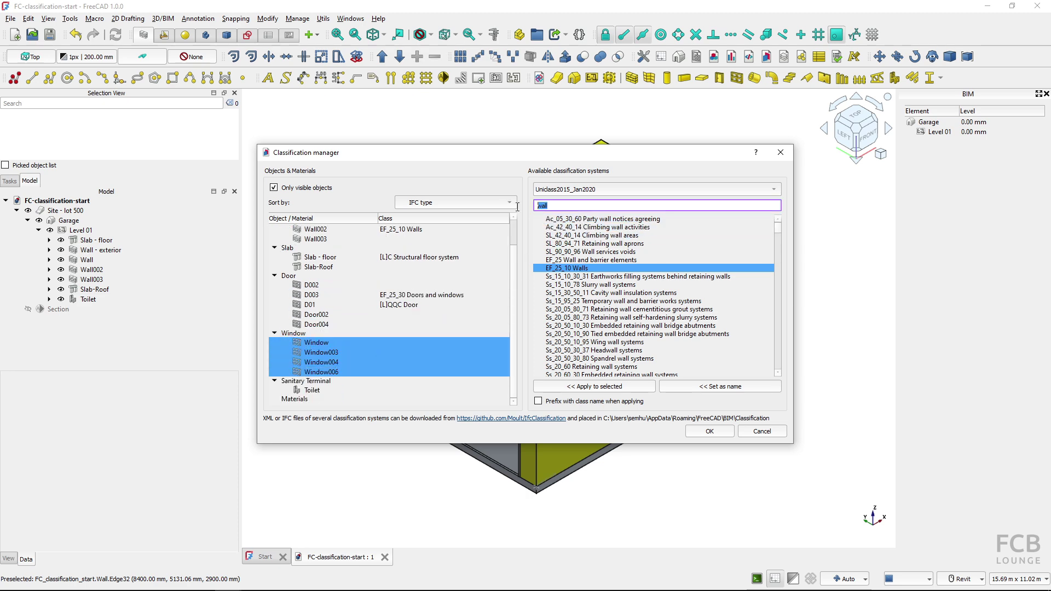
text(windo)
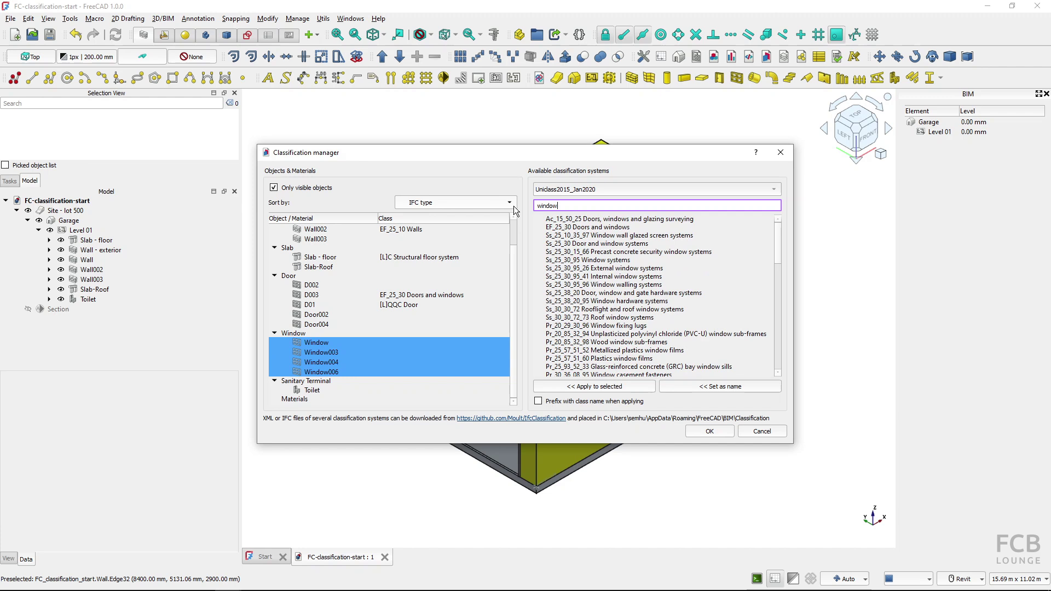
text(w)
click(624, 260)
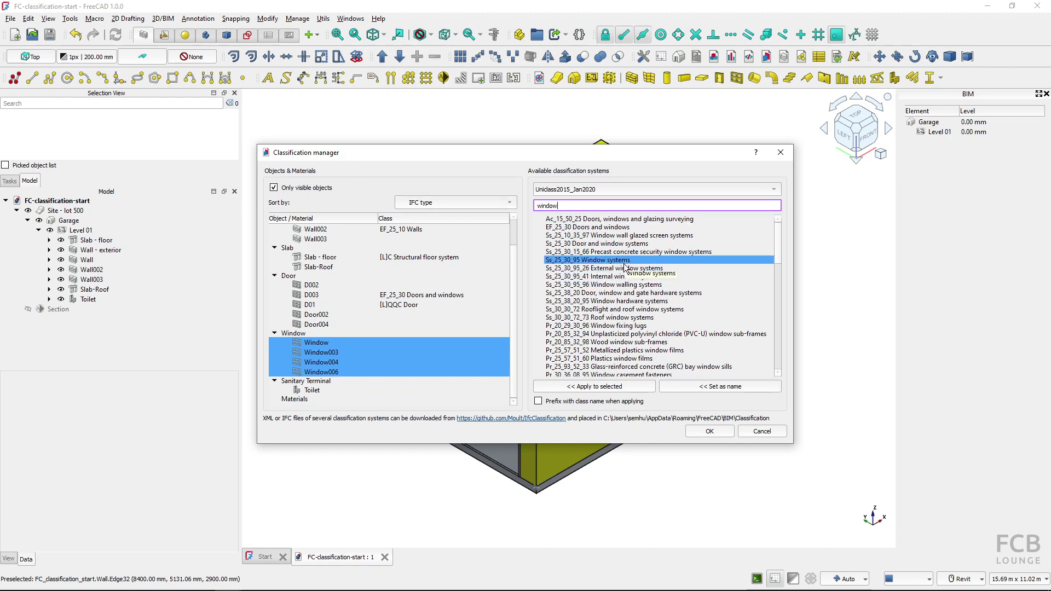
click(677, 302)
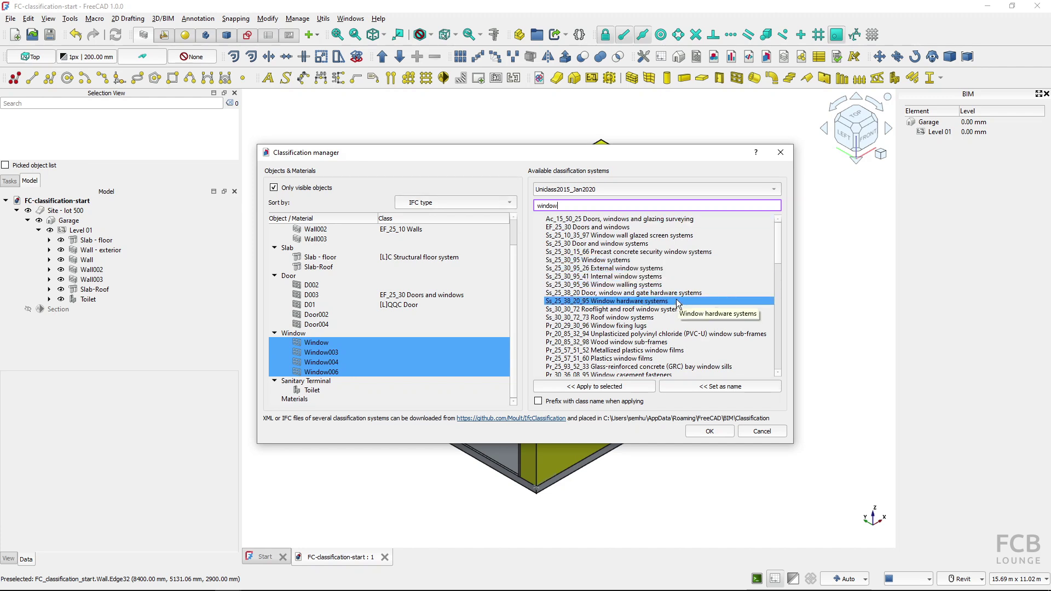
click(630, 269)
click(630, 347)
click(608, 252)
click(595, 261)
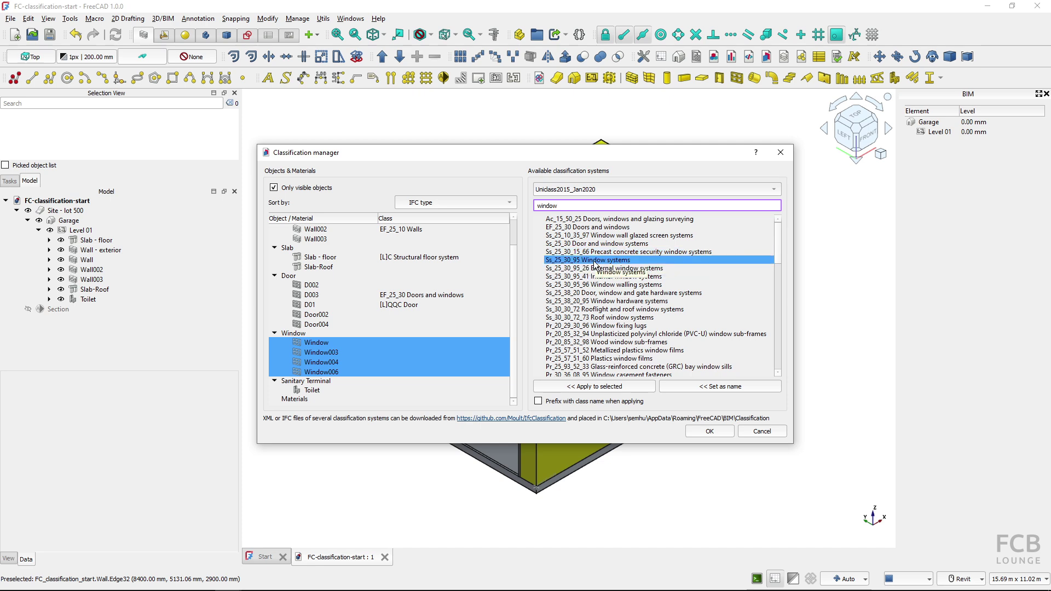
click(597, 387)
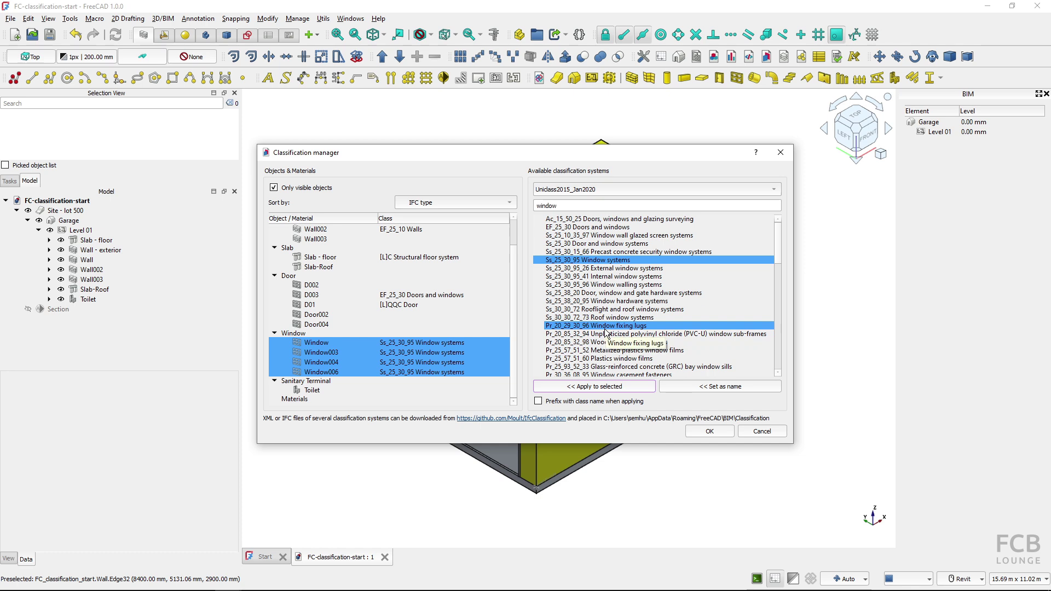
click(598, 401)
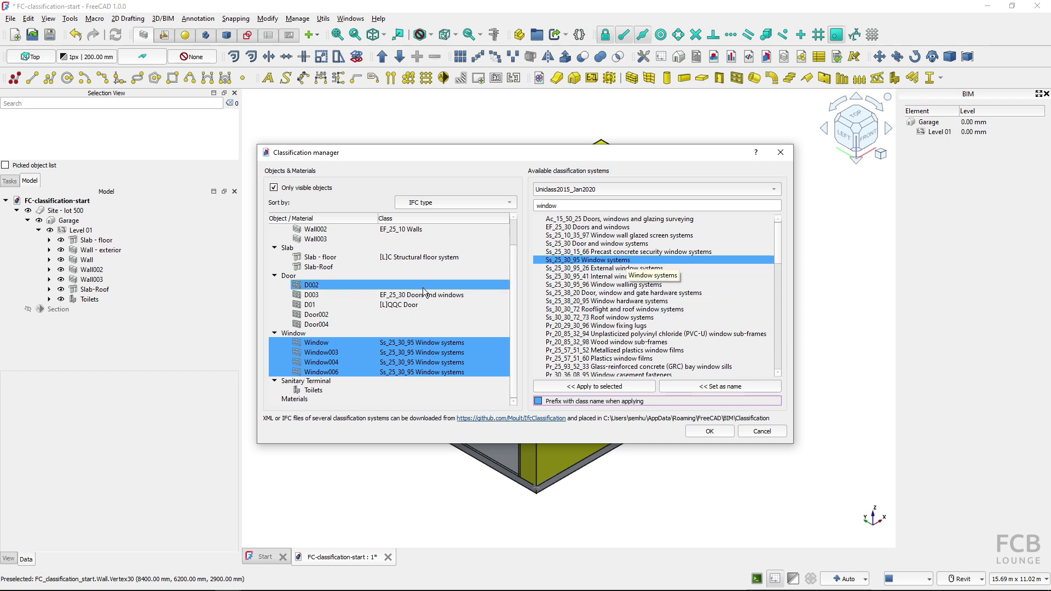
Search the Uniclass classes for "door" and set EF_25_30 Doors and windows as the name of the D002 door
click(310, 289)
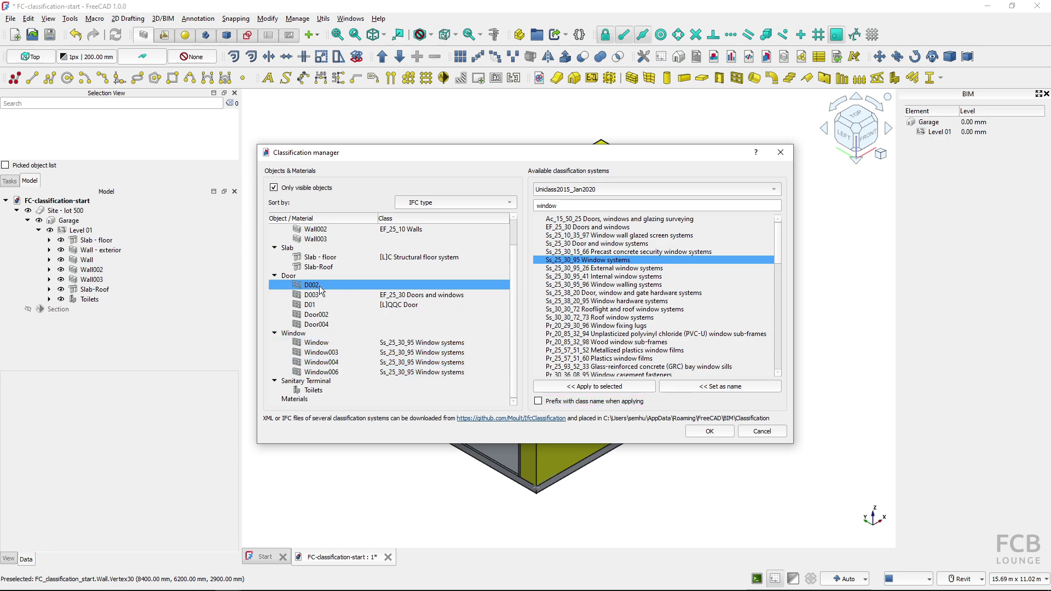
click(580, 204)
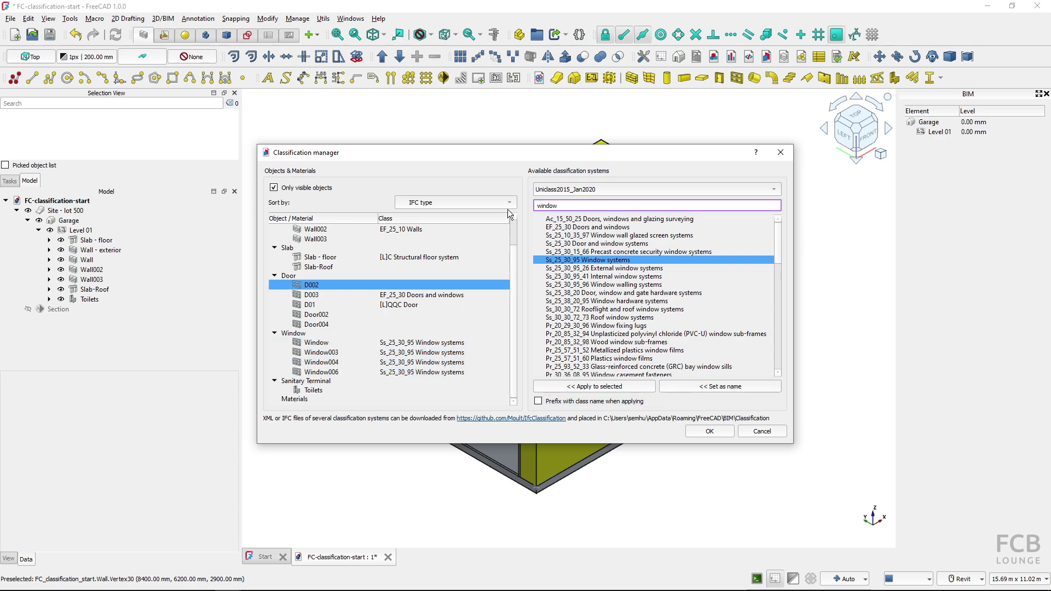
key(BackSpace)
key(BackSpace)
key(BackSpace)
key(BackSpace)
key(BackSpace)
key(BackSpace)
text(d)
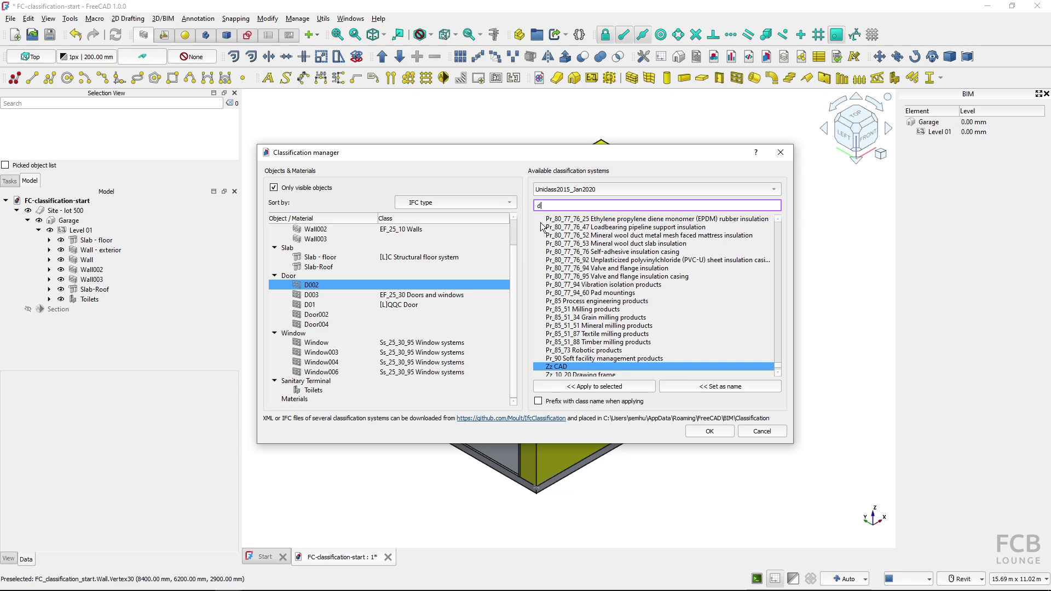
text(oor)
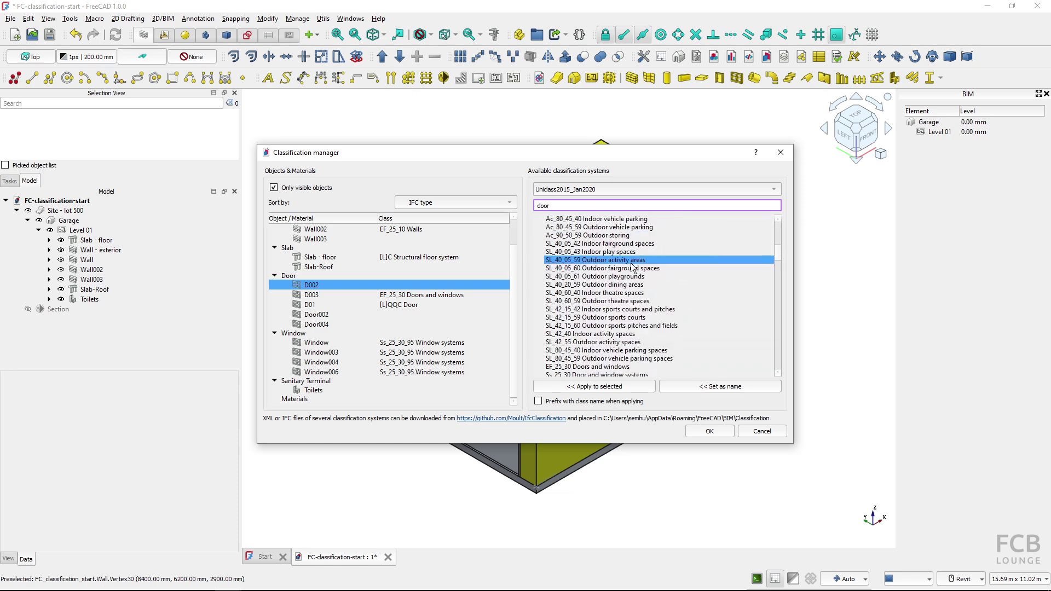
scroll(632, 265, down, 4)
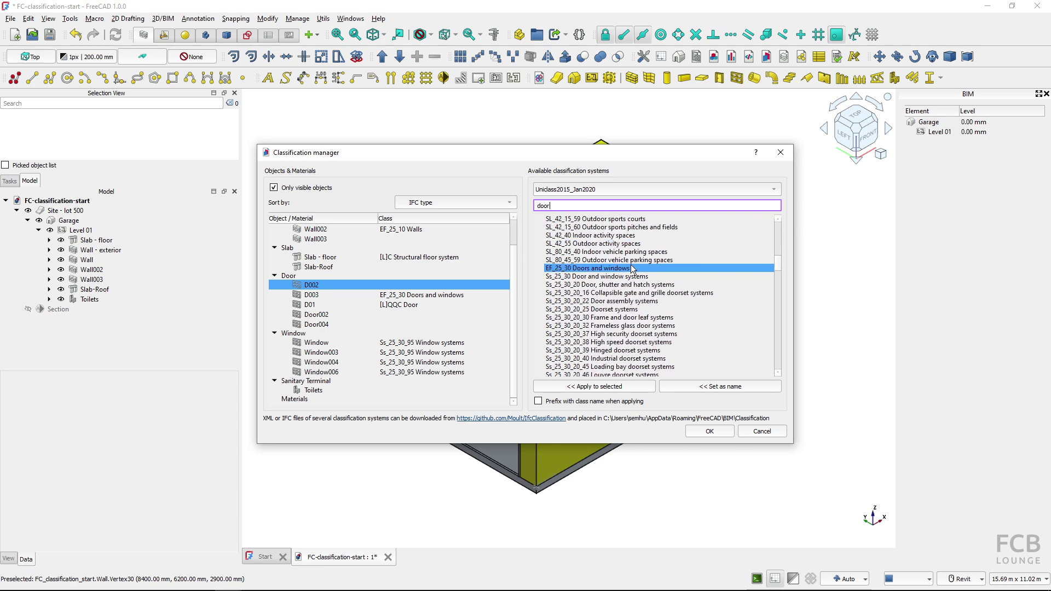
scroll(633, 269, up, 2)
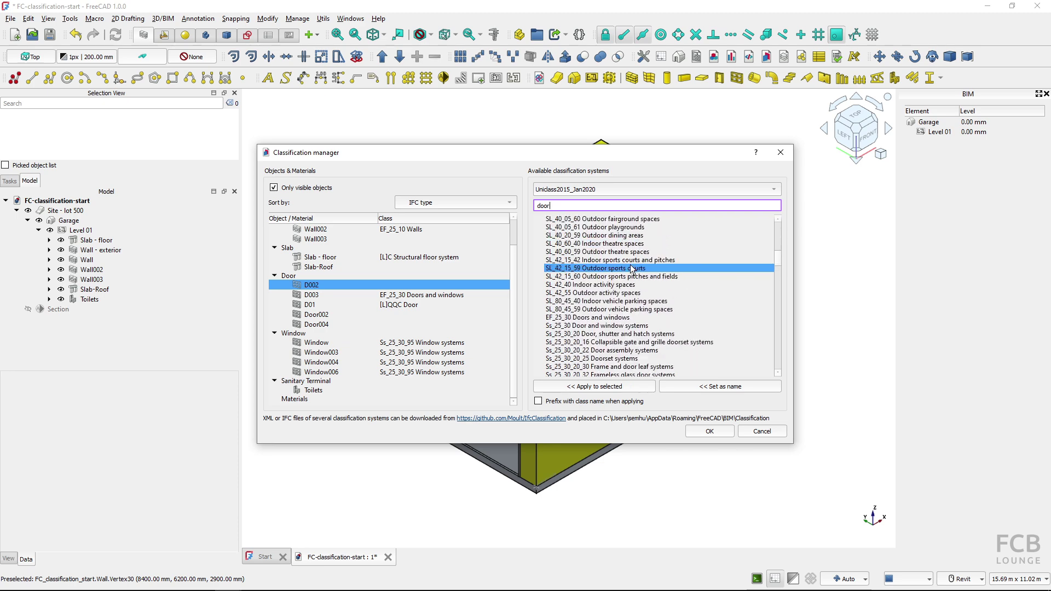
click(617, 318)
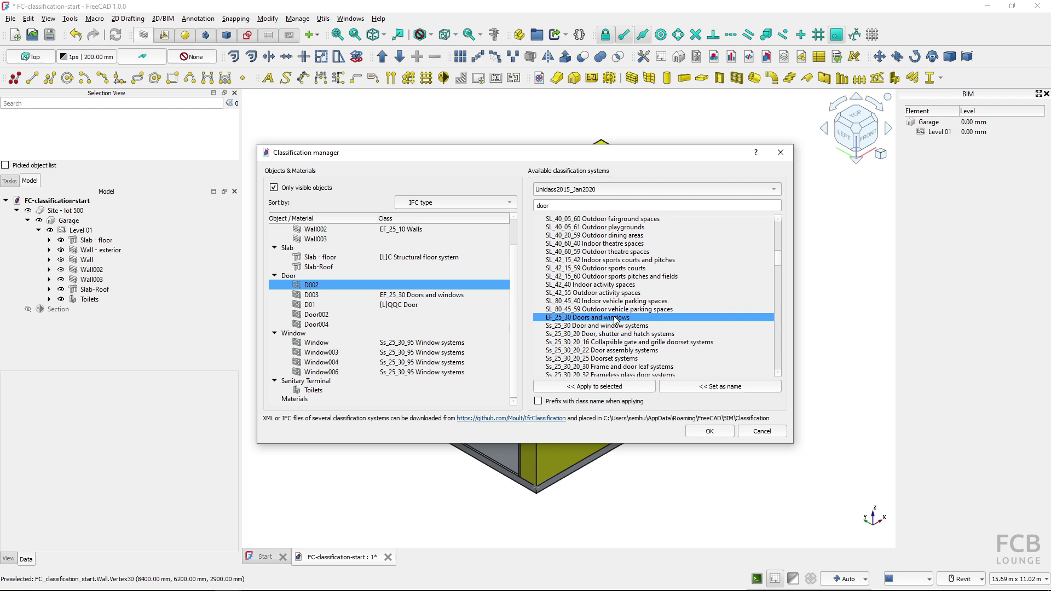
click(721, 387)
ctrl+click(429, 353)
ctrl+click(430, 353)
click(326, 285)
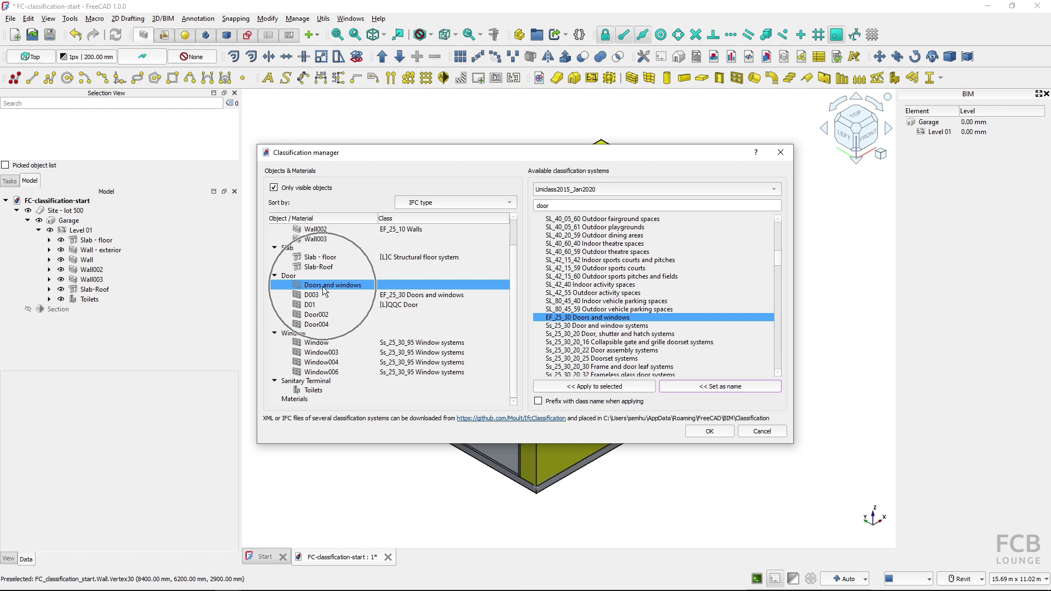
click(601, 318)
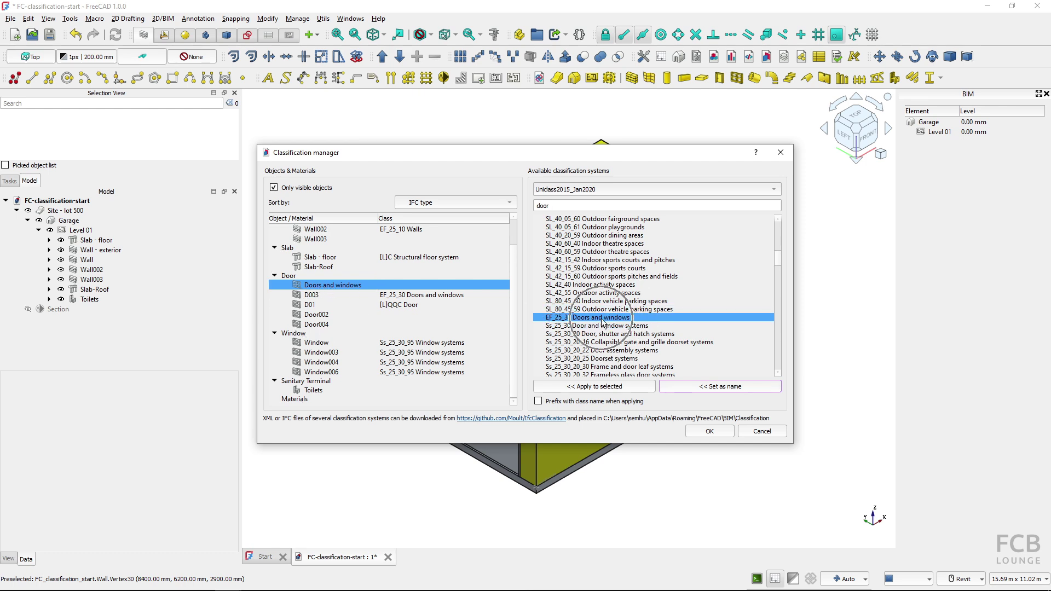
ctrl+click(664, 351)
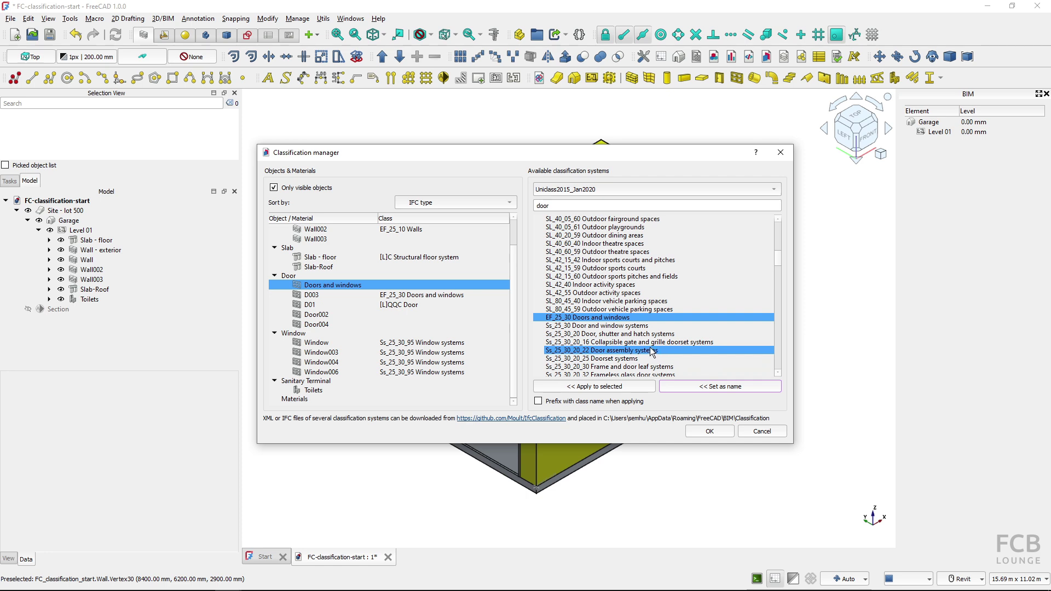
ctrl+click(630, 351)
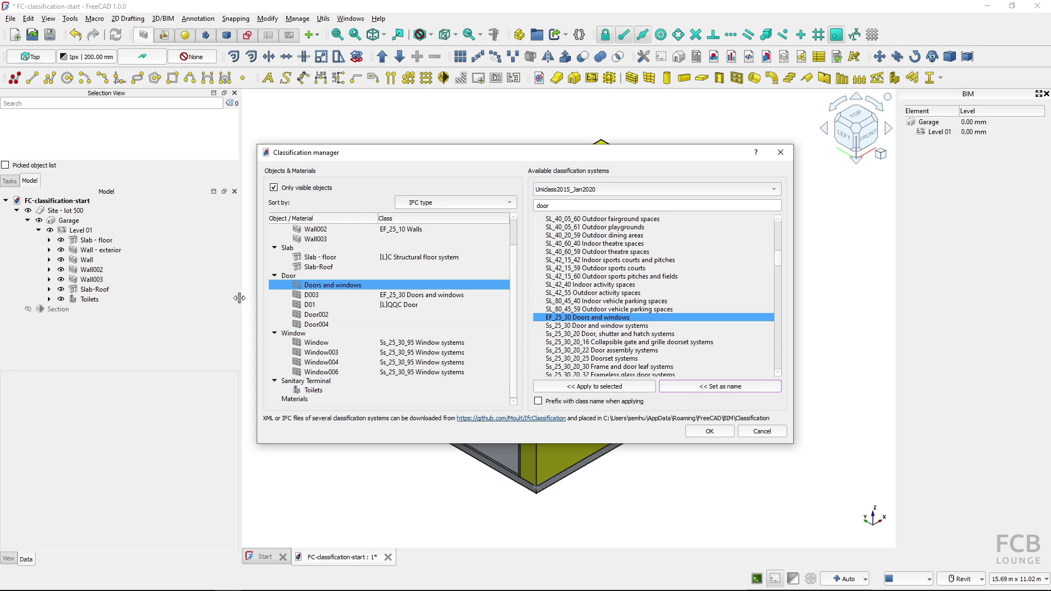
Turn the visible-objects-only filter off and back on to compare the list with the model tree
click(275, 189)
ctrl+click(484, 318)
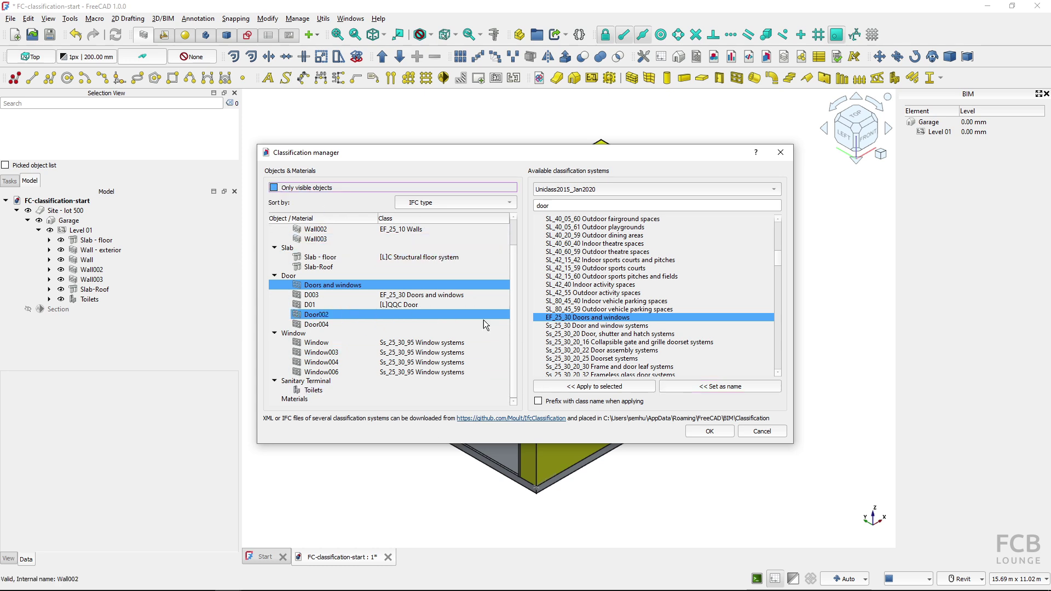
ctrl+click(392, 316)
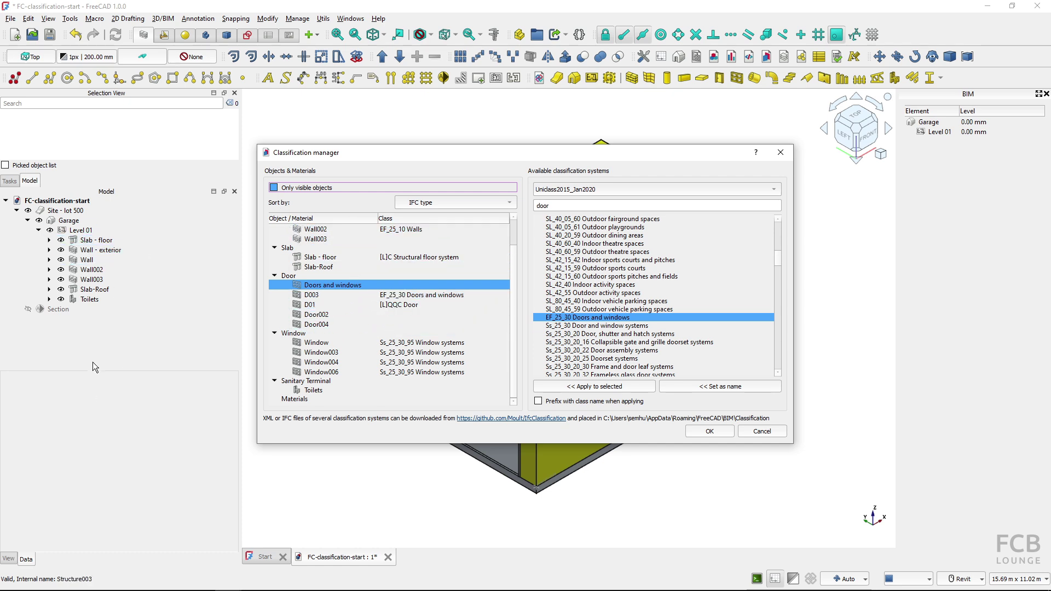
ctrl+click(328, 308)
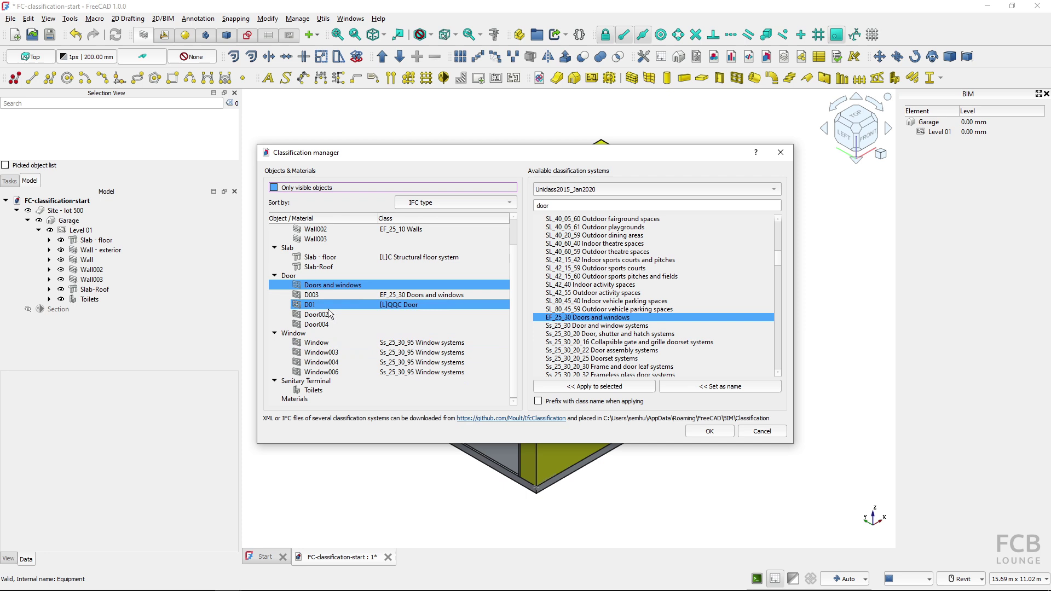
ctrl+click(327, 309)
click(274, 190)
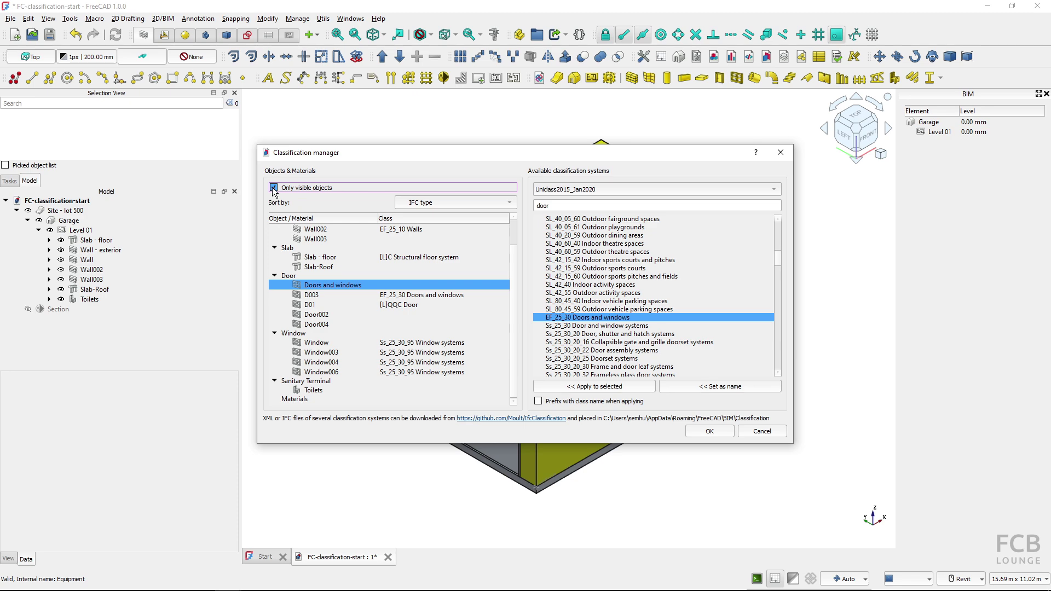
Accept the assigned classes and check the Standard Code property of the Slab - floor and Wall - exterior objects
scroll(514, 252, up, 1)
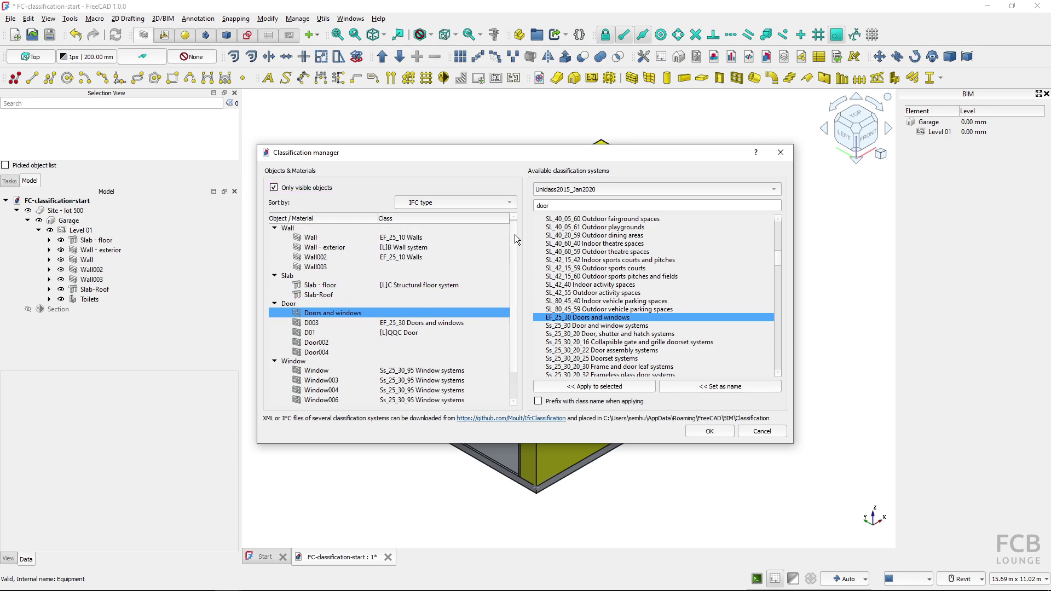
click(710, 431)
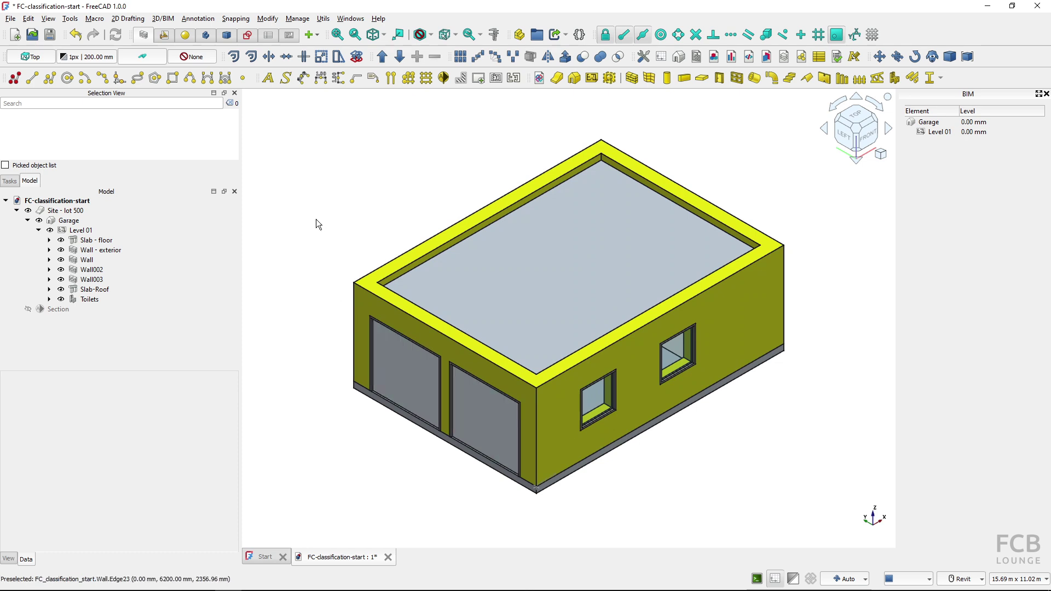
click(97, 241)
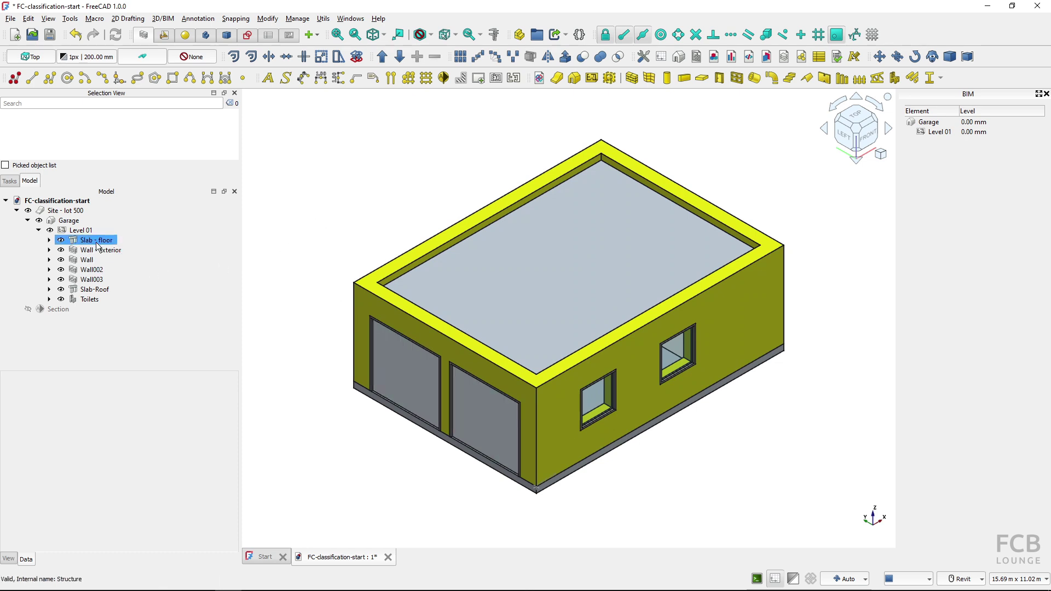
click(96, 243)
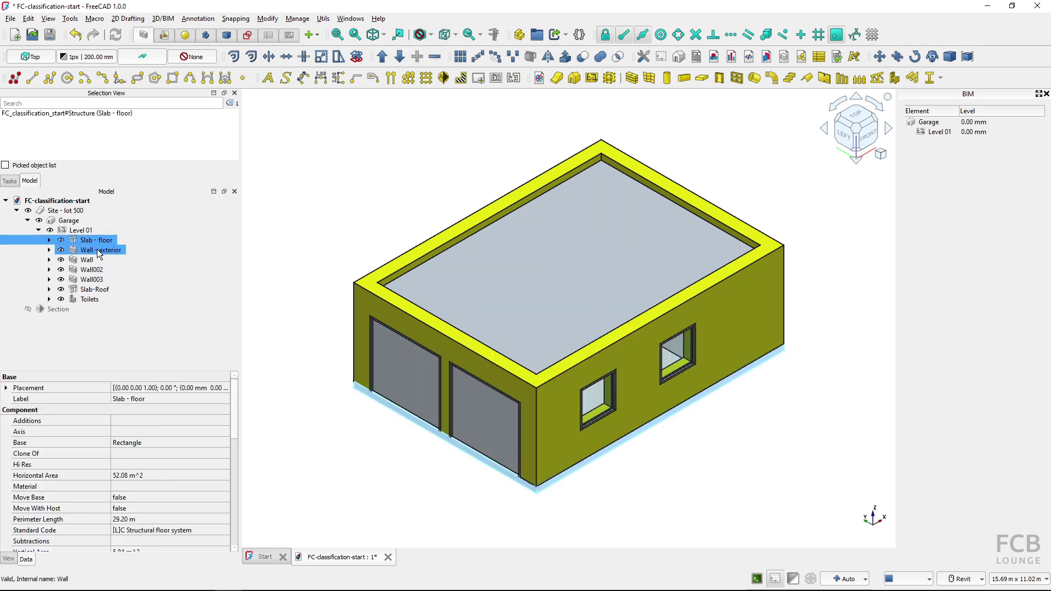
click(97, 250)
mouse_move(231, 416)
mouse_down()
mouse_move(241, 530)
mouse_move(239, 405)
mouse_up()
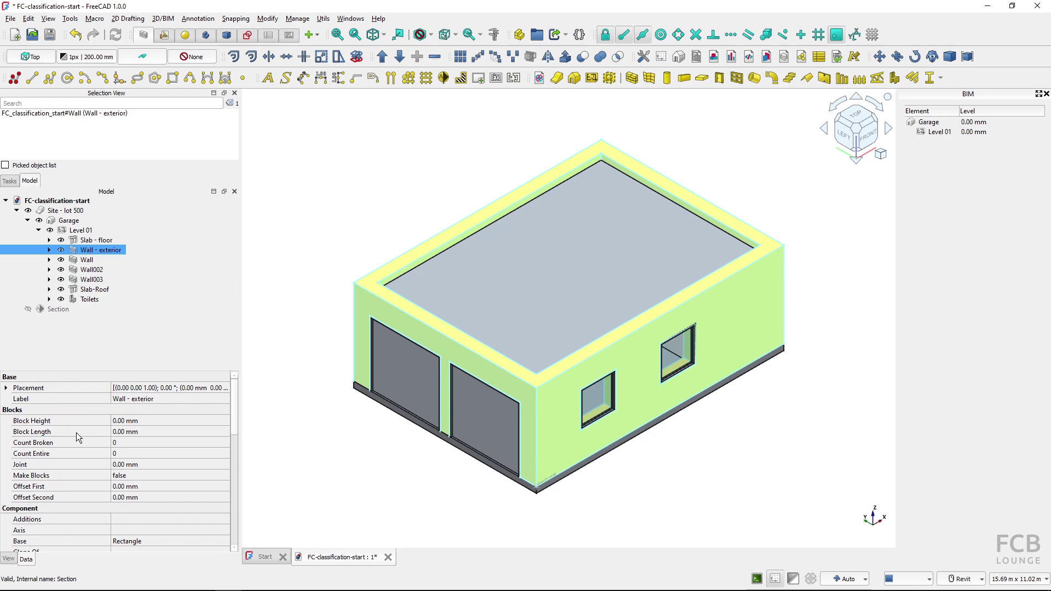
click(728, 120)
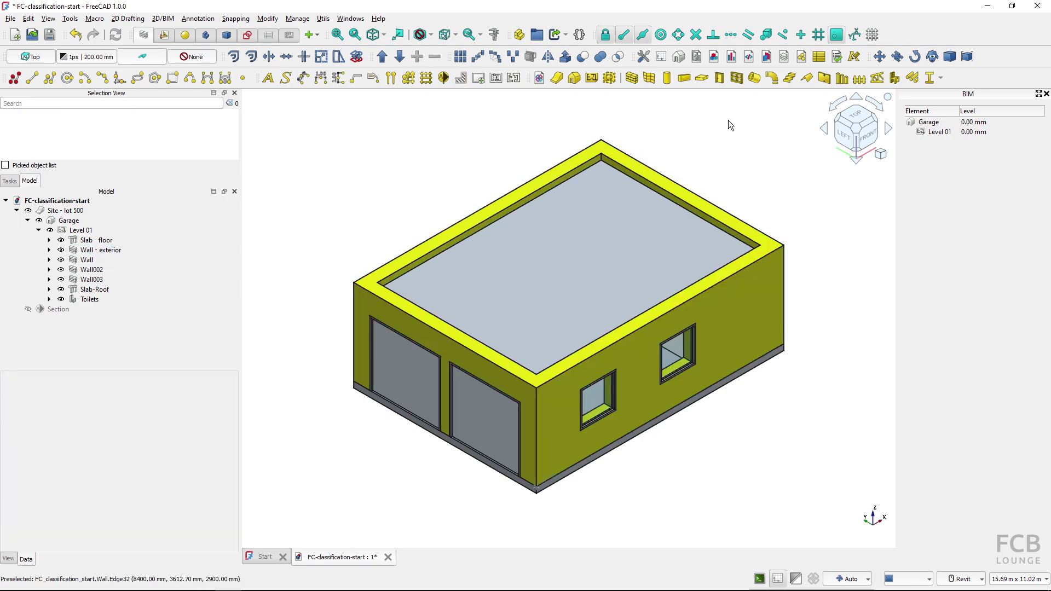
Review the classes assigned to the visible objects in the Classification manager, then close it without changes
click(766, 56)
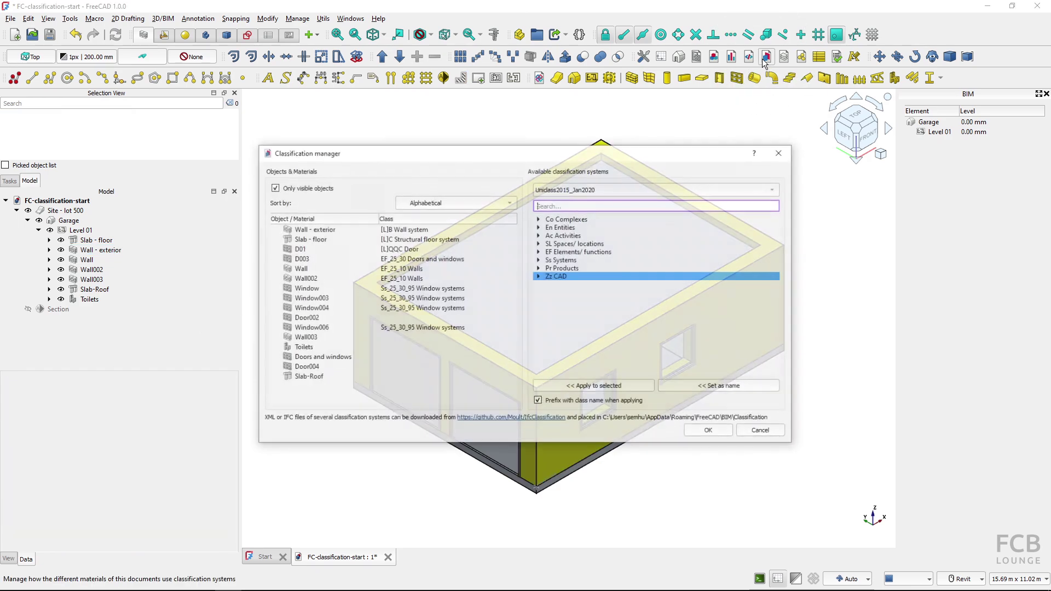
click(414, 319)
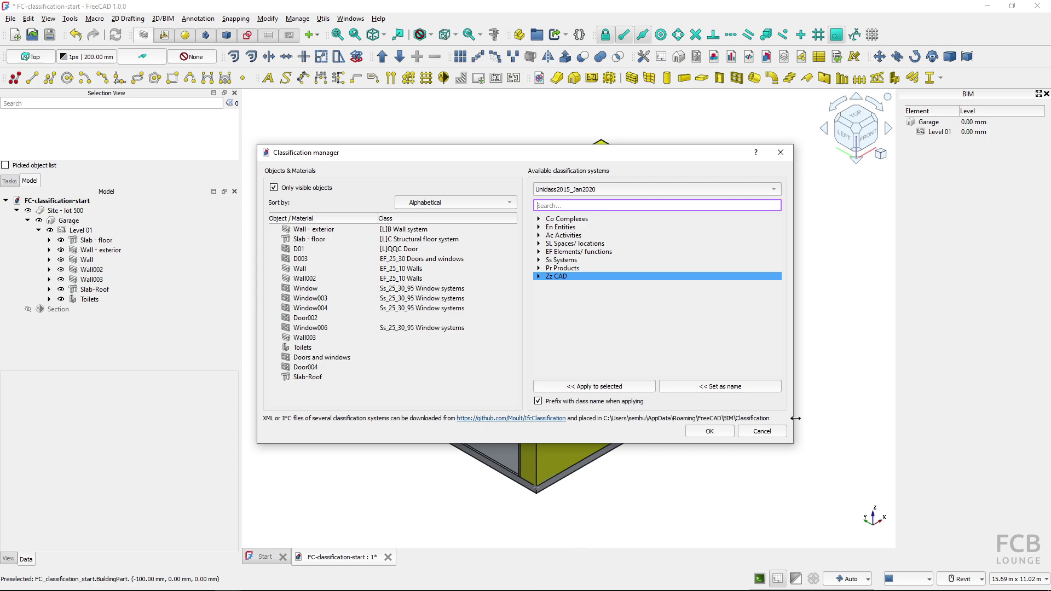
click(762, 432)
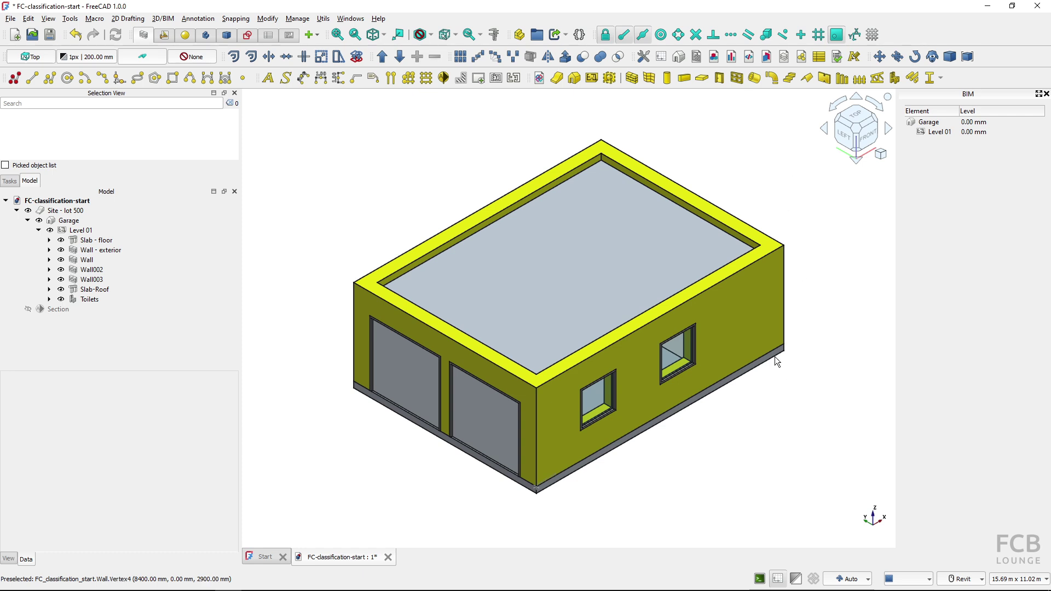
Search the Uniclass2015_Jan2020 classes for "wall" and assign Ss_20_60 Retaining wall systems to the Wall - exterior object alone
click(754, 318)
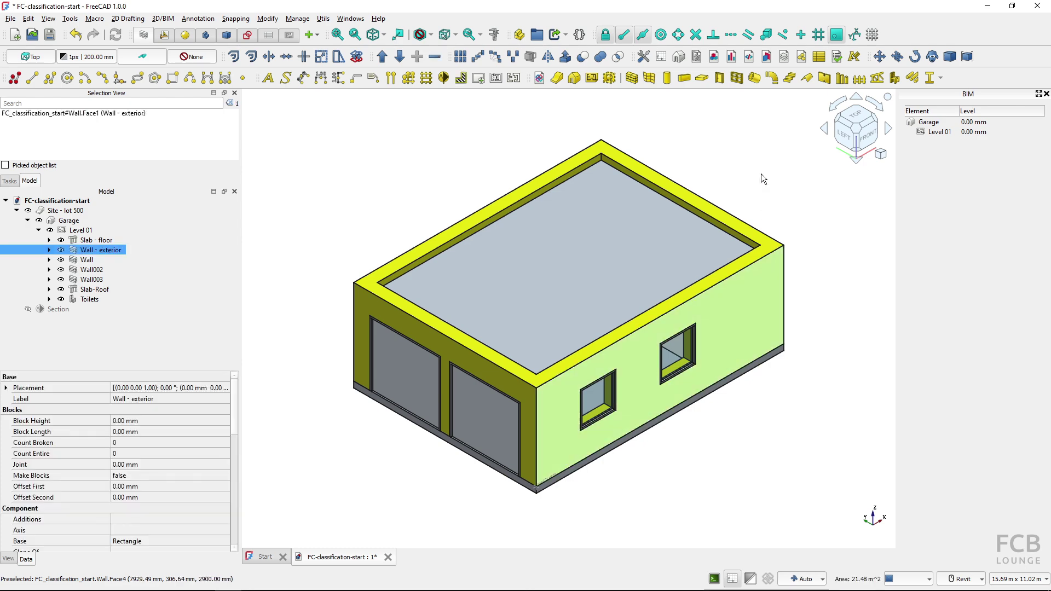
click(766, 56)
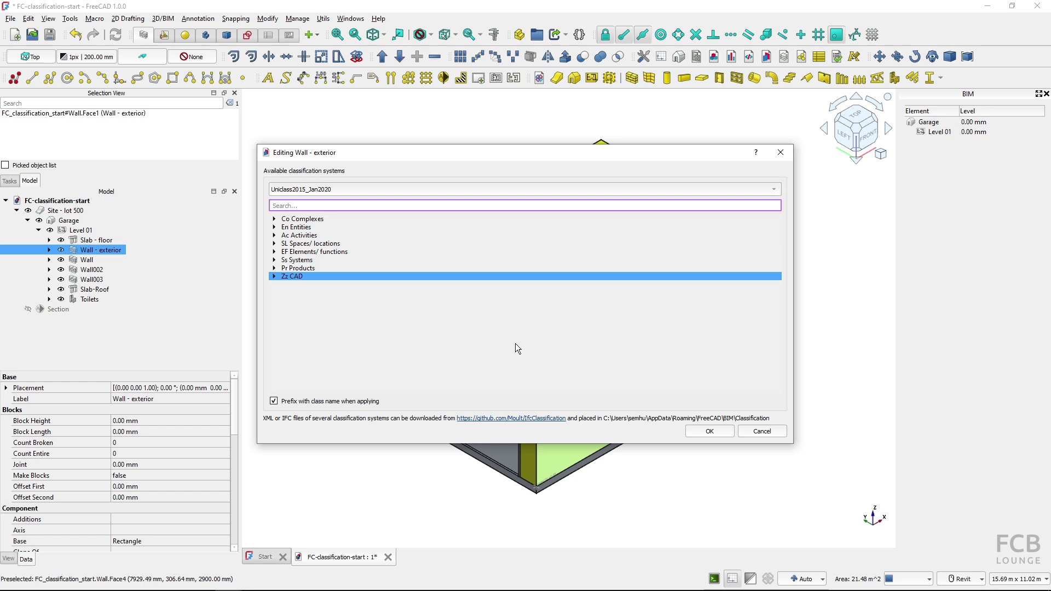
click(560, 472)
click(553, 472)
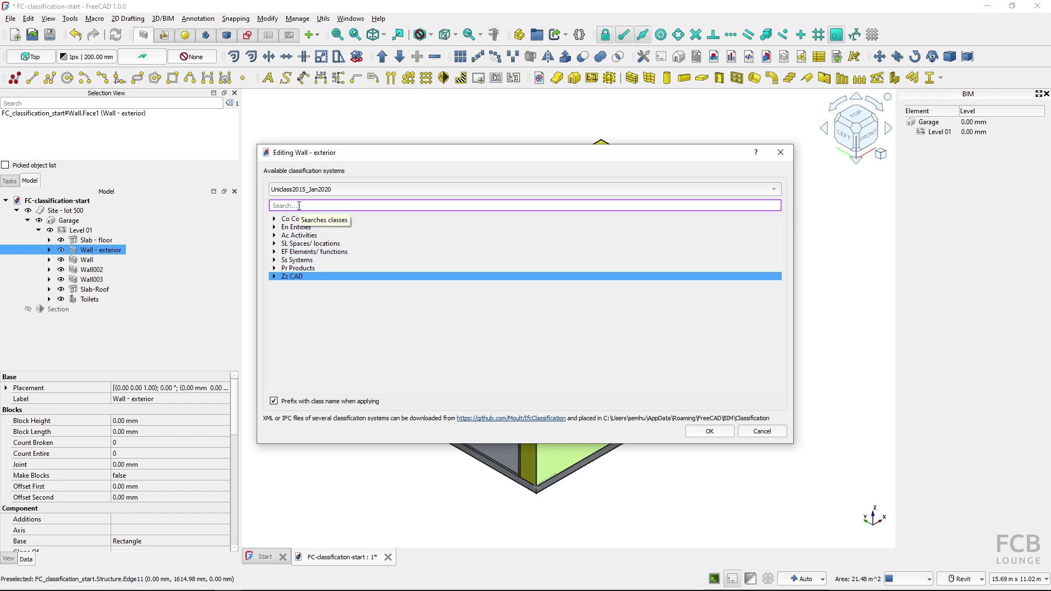
text(wall)
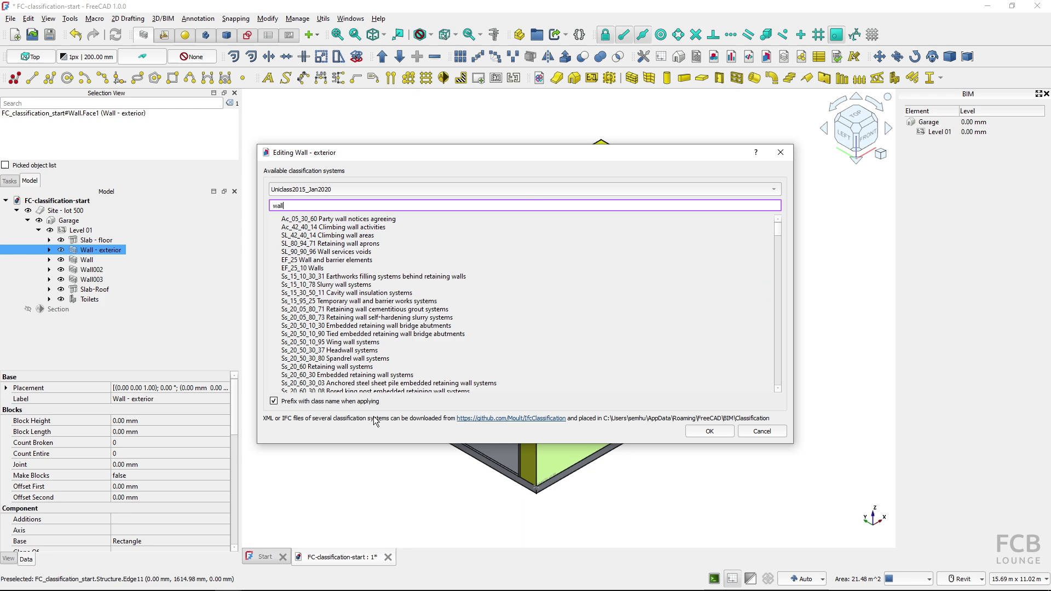
click(319, 367)
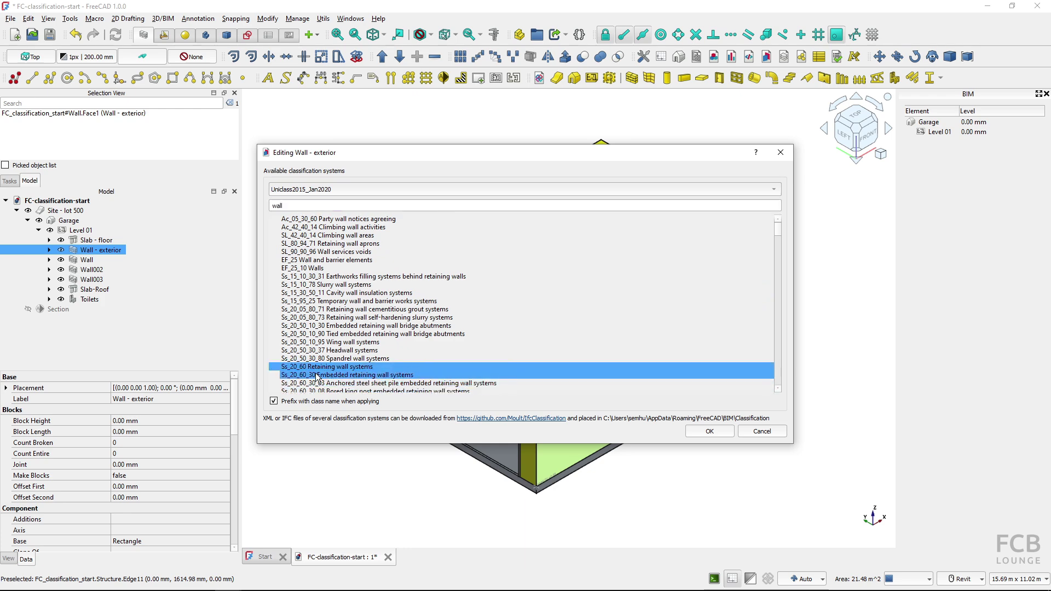
click(312, 369)
click(718, 433)
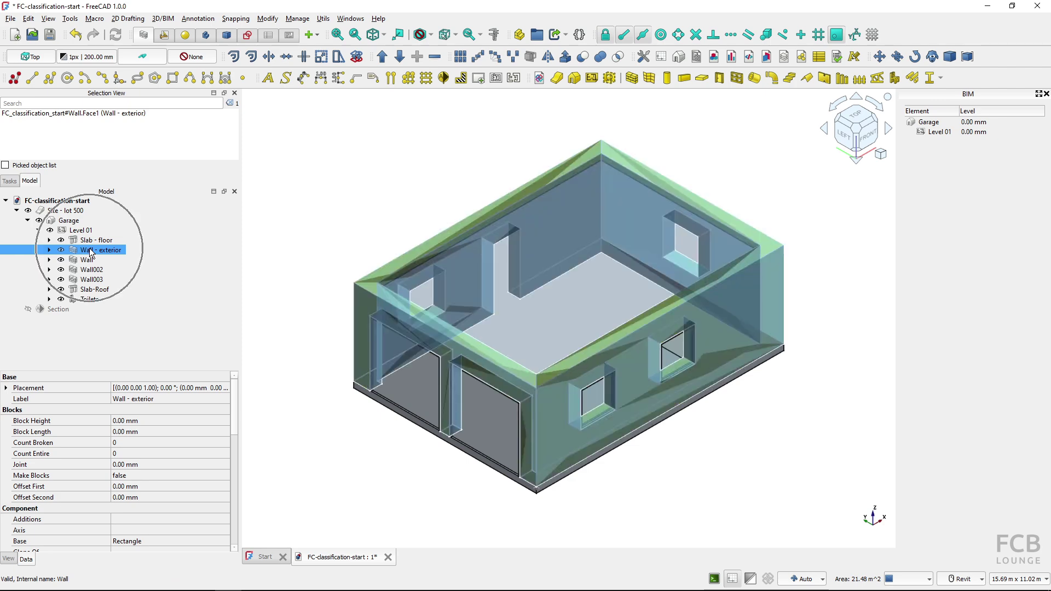
With nothing selected, check the Wall - exterior entry in the full Classification manager list and cancel the dialog
click(612, 106)
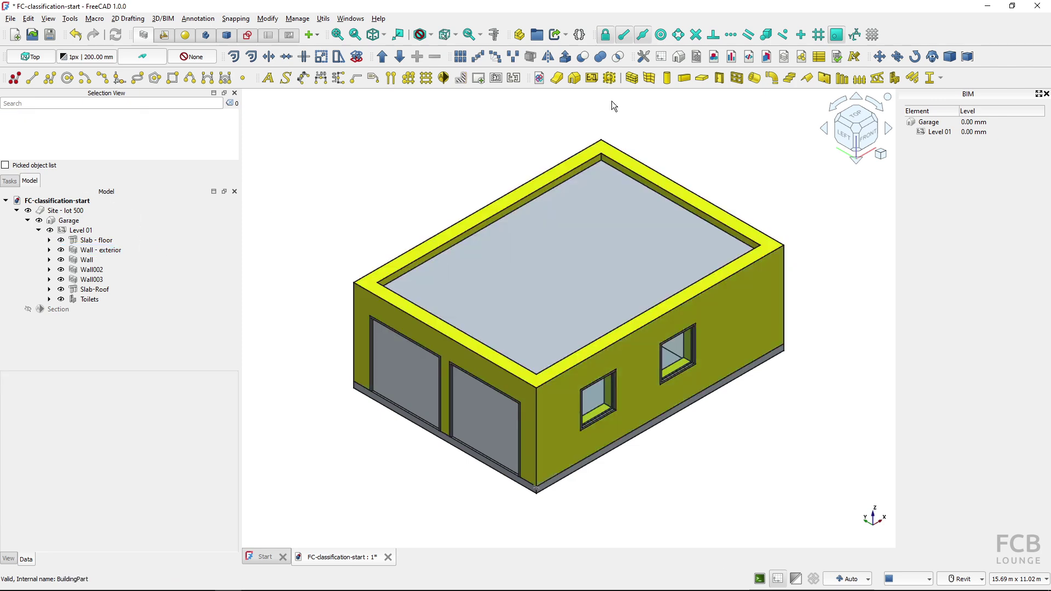
click(766, 57)
click(462, 303)
drag(462, 303, 398, 233)
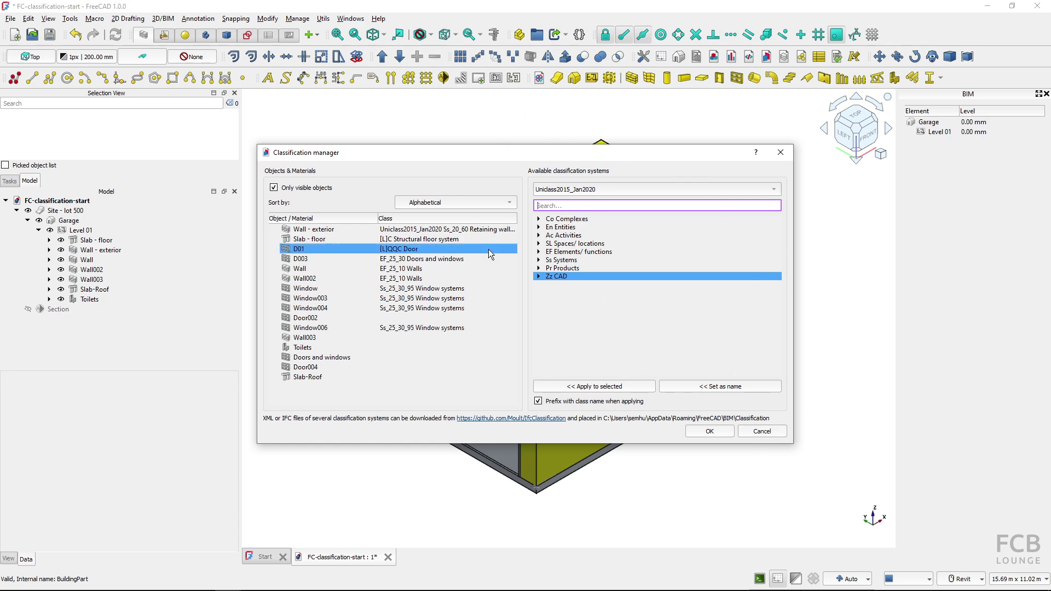
click(757, 432)
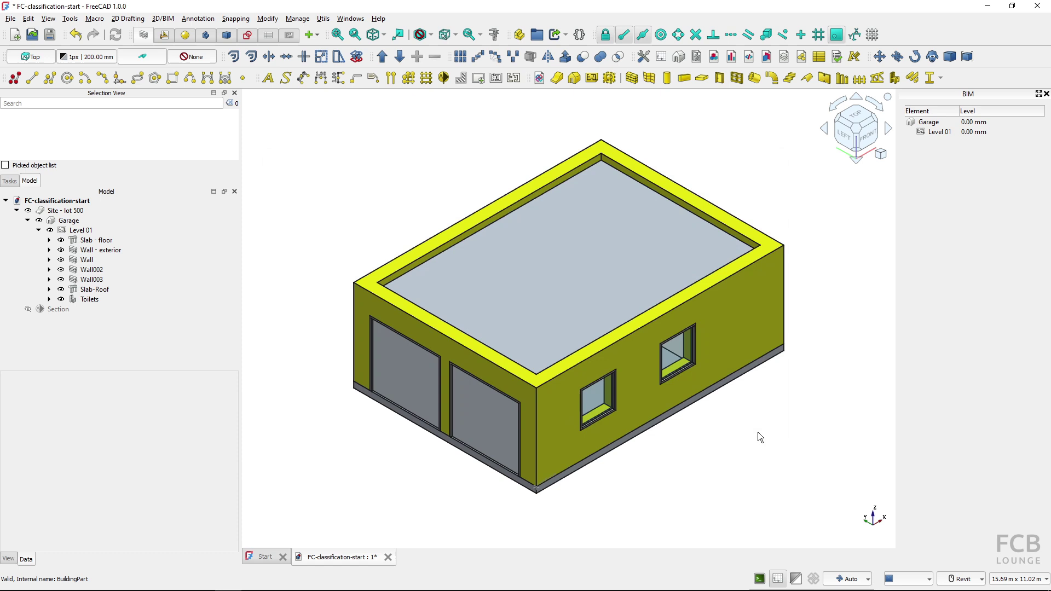